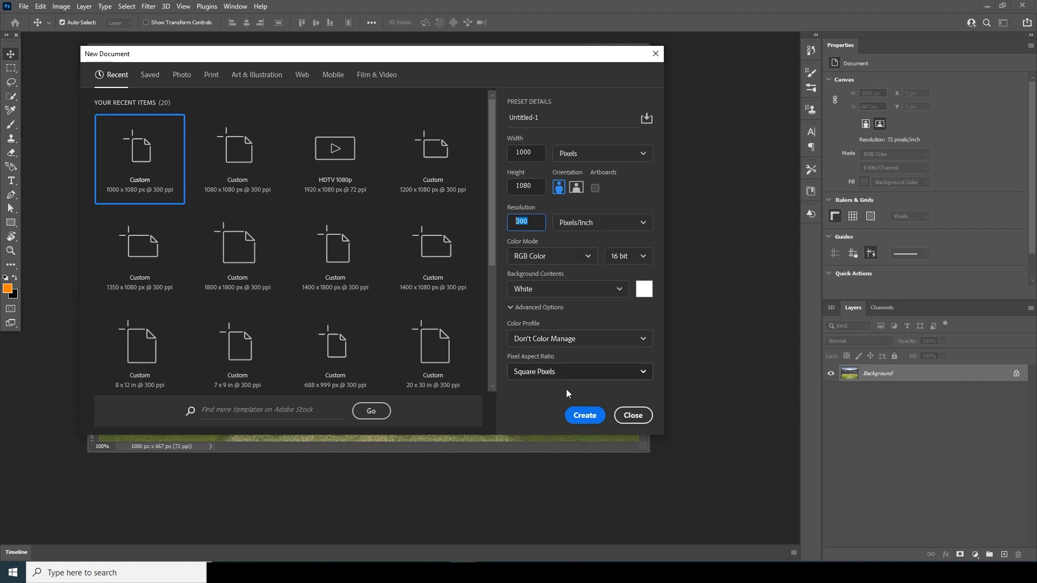
# Create a 1000 × 1080 px, 300 ppi document and copy the stadium photo into it, accepting the depth difference.
pyautogui.click(585, 416)
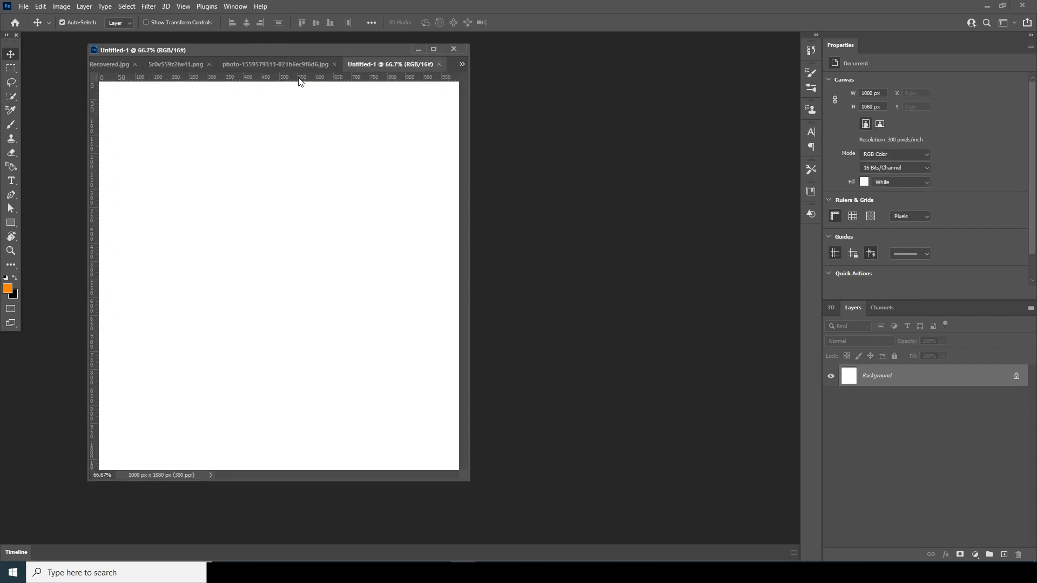
pyautogui.moveTo(359, 54); pyautogui.dragTo(489, 269)
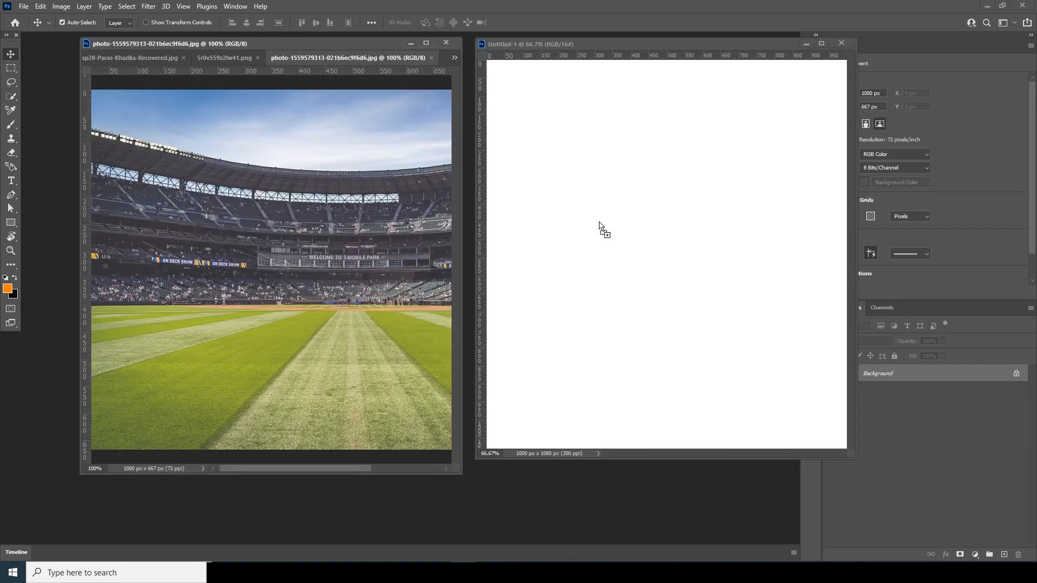
pyautogui.moveTo(599, 222); pyautogui.dragTo(600, 222)
pyautogui.click(506, 221)
pyautogui.moveTo(559, 56); pyautogui.dragTo(220, 56)
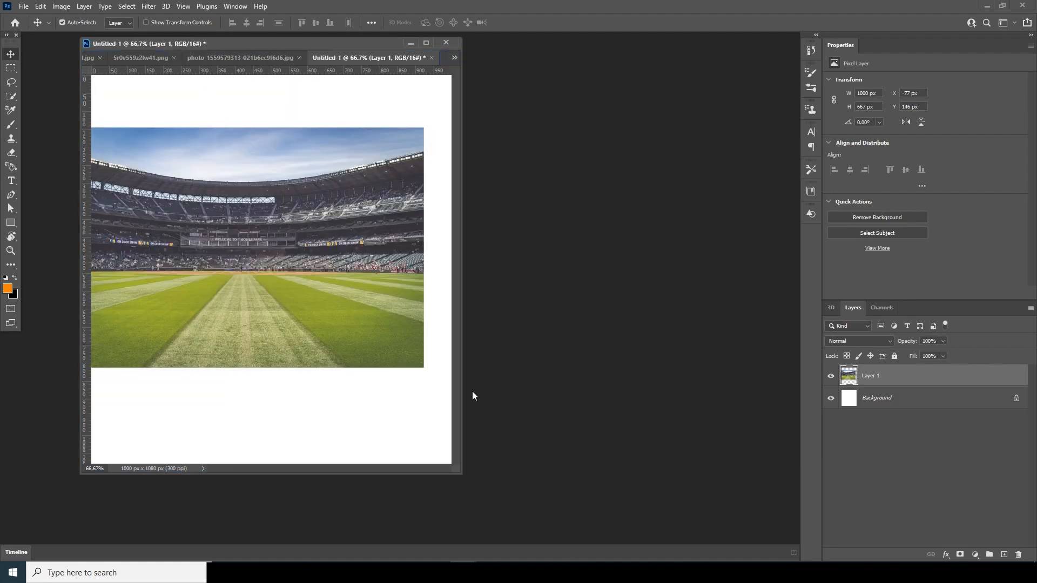
pyautogui.moveTo(457, 473); pyautogui.dragTo(592, 501)
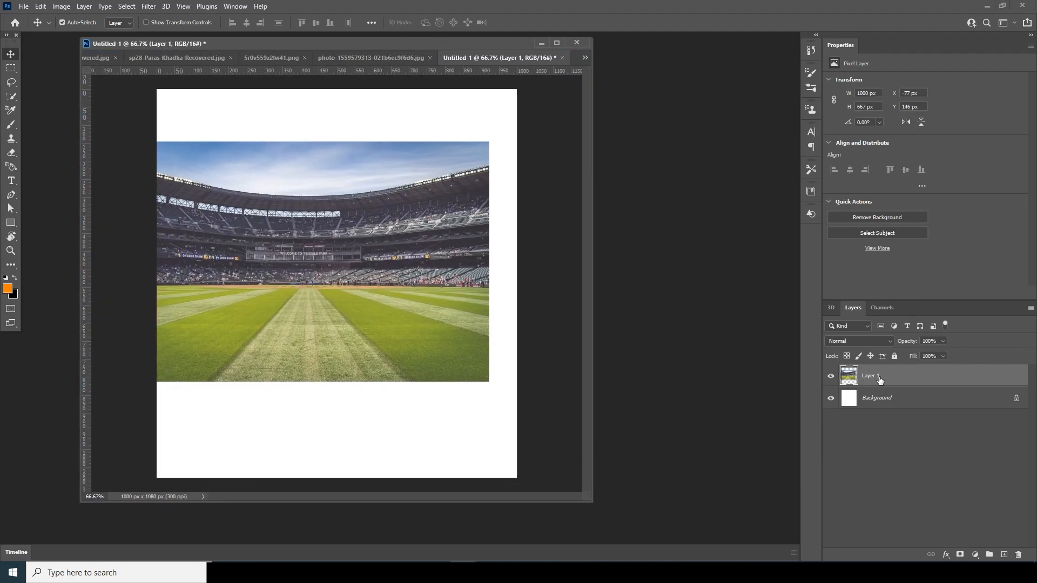
# Convert the stadium layer to a smart object and scale it to about 1528 × 1020 px, aligned with the canvas's lower edge.
pyautogui.rightClick(880, 380)
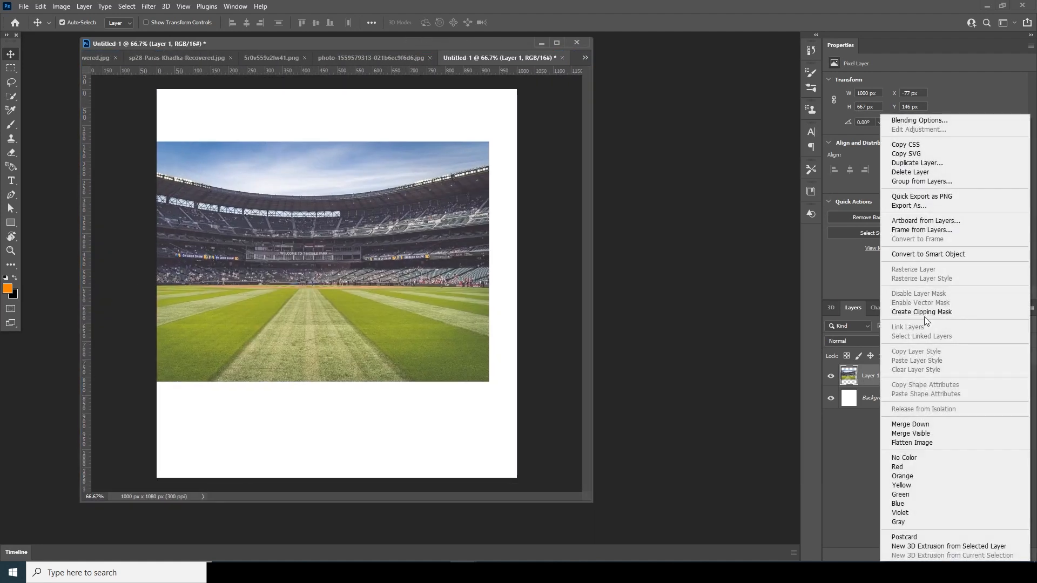
pyautogui.click(929, 255)
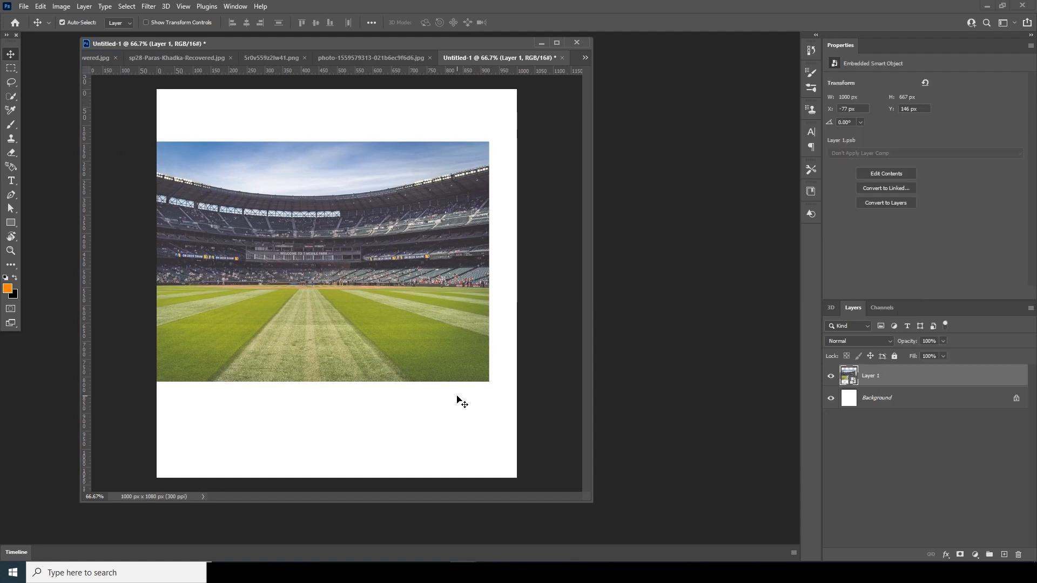
pyautogui.hotkey('ctrl', 't')
pyautogui.moveTo(489, 381); pyautogui.dragTo(571, 410)
pyautogui.moveTo(449, 408); pyautogui.dragTo(456, 424)
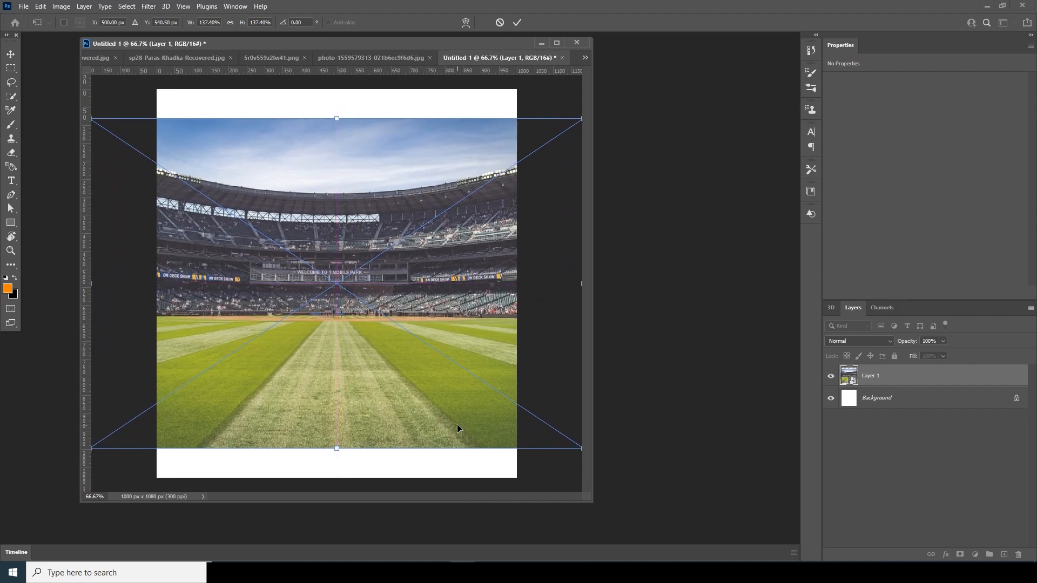
pyautogui.hotkey('ctrl', '-')
pyautogui.moveTo(522, 408); pyautogui.dragTo(531, 414)
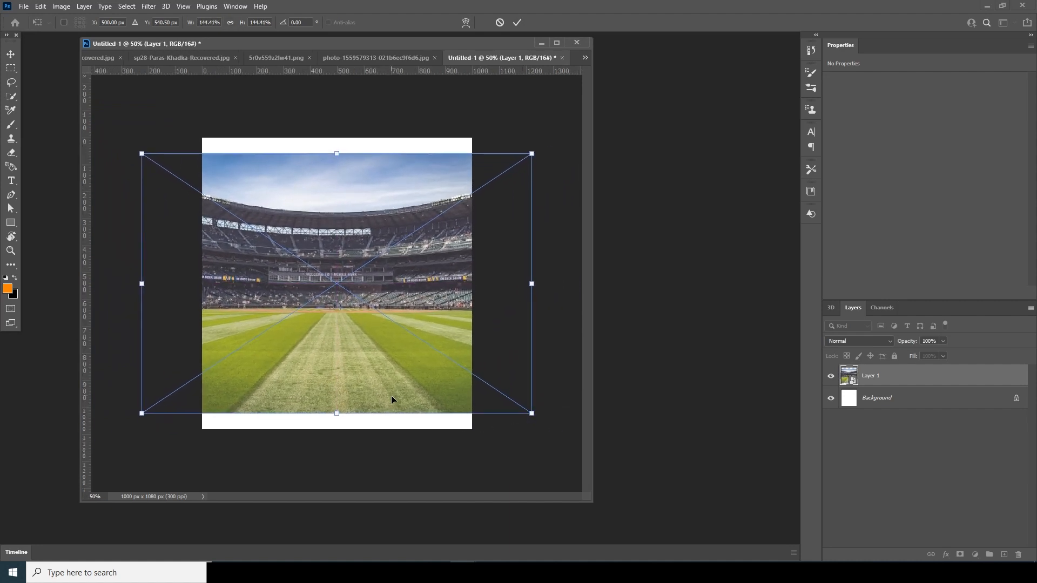
pyautogui.moveTo(391, 396); pyautogui.dragTo(391, 406)
pyautogui.moveTo(532, 423); pyautogui.dragTo(539, 431)
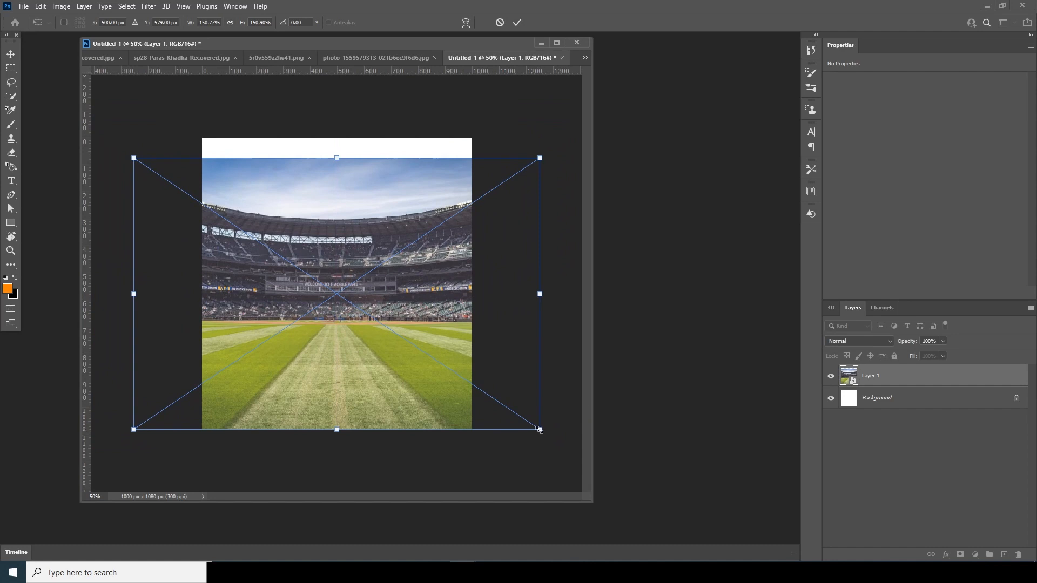
pyautogui.press('Return')
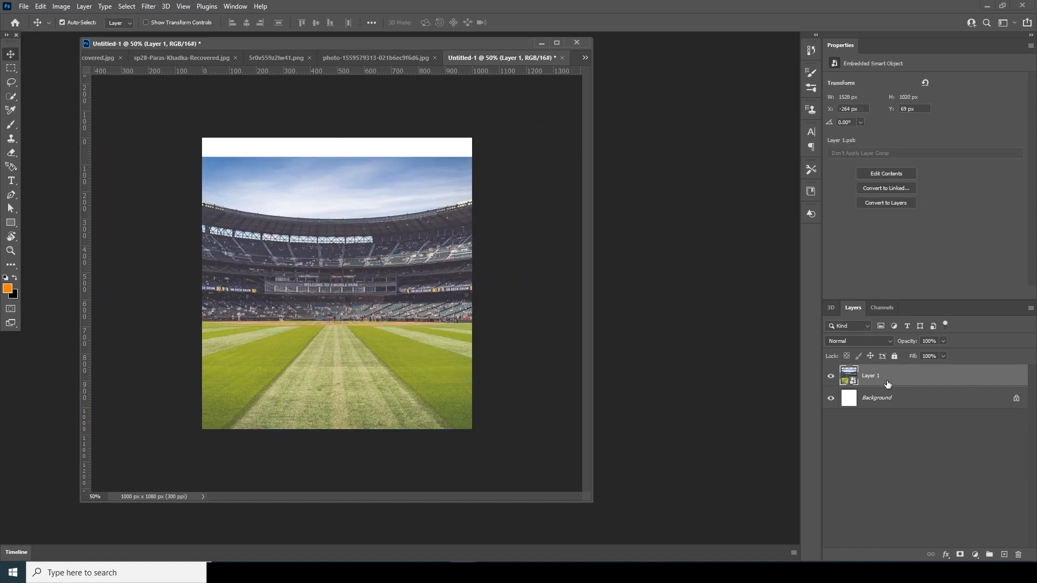
# Add a layer mask to the stadium layer and brush out the sky and stands, keeping only the grass field.
pyautogui.click(962, 554)
pyautogui.press('b')
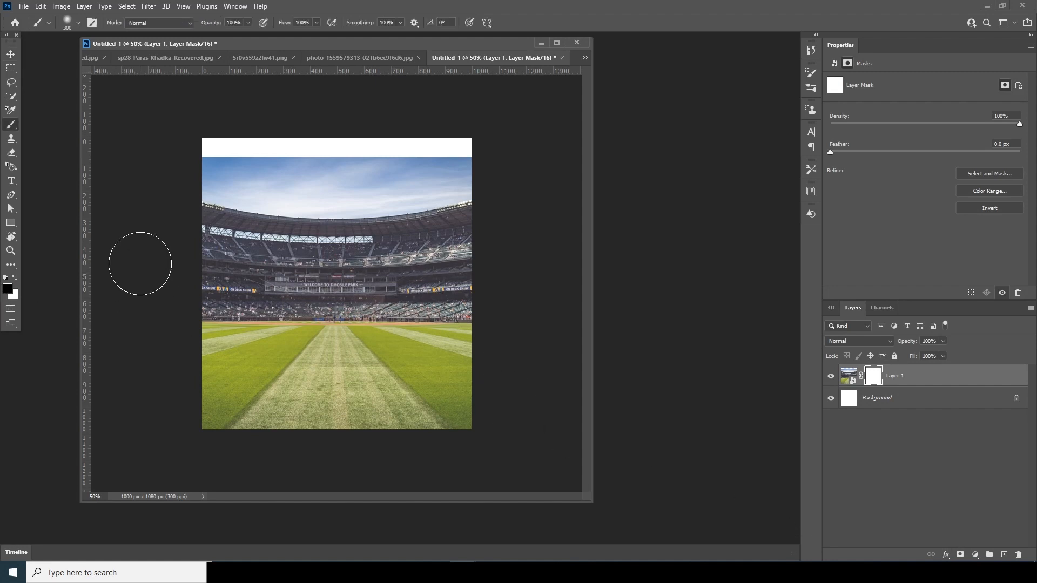
pyautogui.moveTo(209, 139)
pyautogui.mouseDown()
pyautogui.moveTo(303, 173)
pyautogui.moveTo(208, 235)
pyautogui.moveTo(202, 250)
pyautogui.moveTo(216, 277)
pyautogui.moveTo(196, 288)
pyautogui.moveTo(511, 247)
pyautogui.moveTo(460, 224)
pyautogui.moveTo(212, 273)
pyautogui.moveTo(213, 225)
pyautogui.mouseUp()
pyautogui.press(']')
pyautogui.press(']')
pyautogui.press('[')
pyautogui.press('[')
pyautogui.moveTo(213, 297); pyautogui.dragTo(346, 310)
pyautogui.click(14, 277)
pyautogui.press('[')
pyautogui.moveTo(301, 342)
pyautogui.mouseDown()
pyautogui.moveTo(196, 346)
pyautogui.moveTo(553, 344)
pyautogui.mouseUp()
pyautogui.click(11, 54)
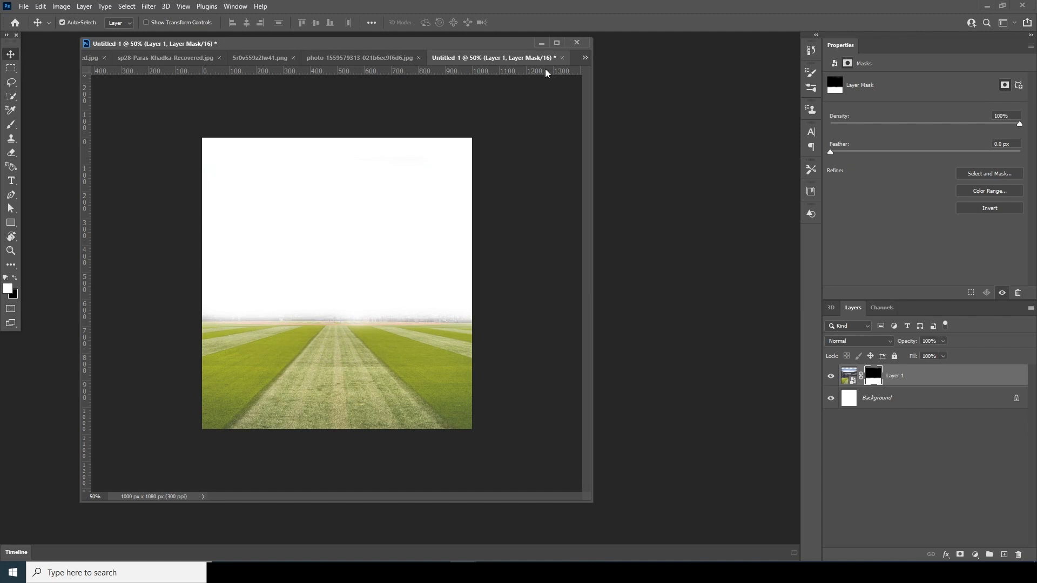
# Copy the lion picture into Untitled-1, accepting the depth difference, and place its layer directly below the masked stadium layer.
pyautogui.click(313, 58)
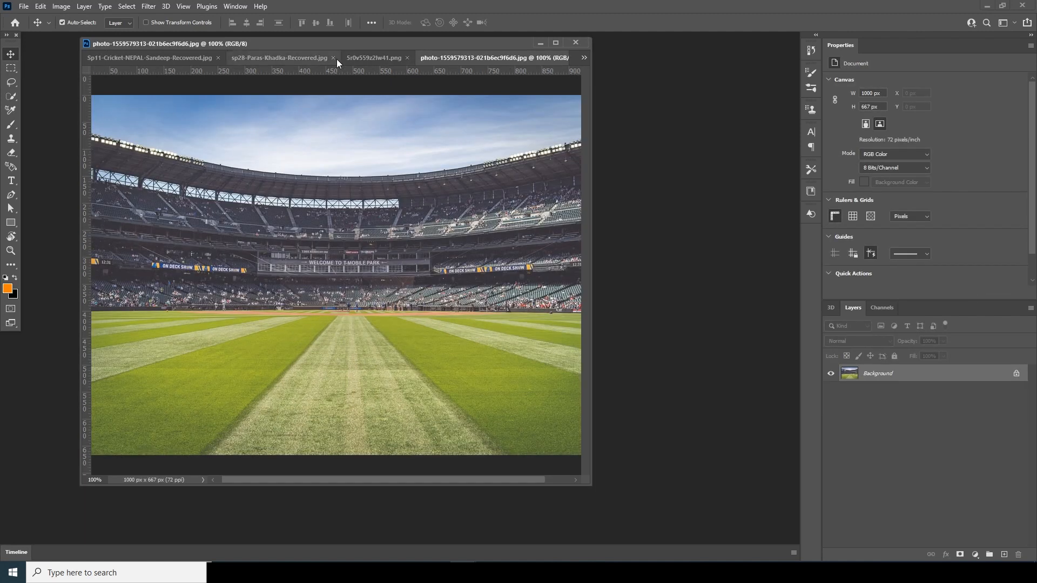
pyautogui.click(357, 59)
pyautogui.moveTo(417, 62); pyautogui.dragTo(539, 199)
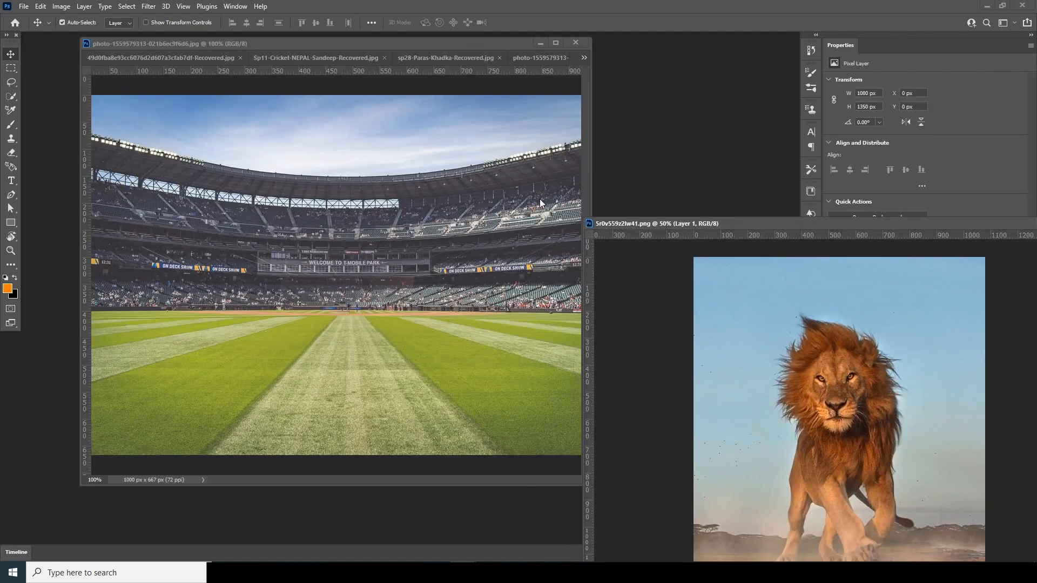
pyautogui.click(583, 57)
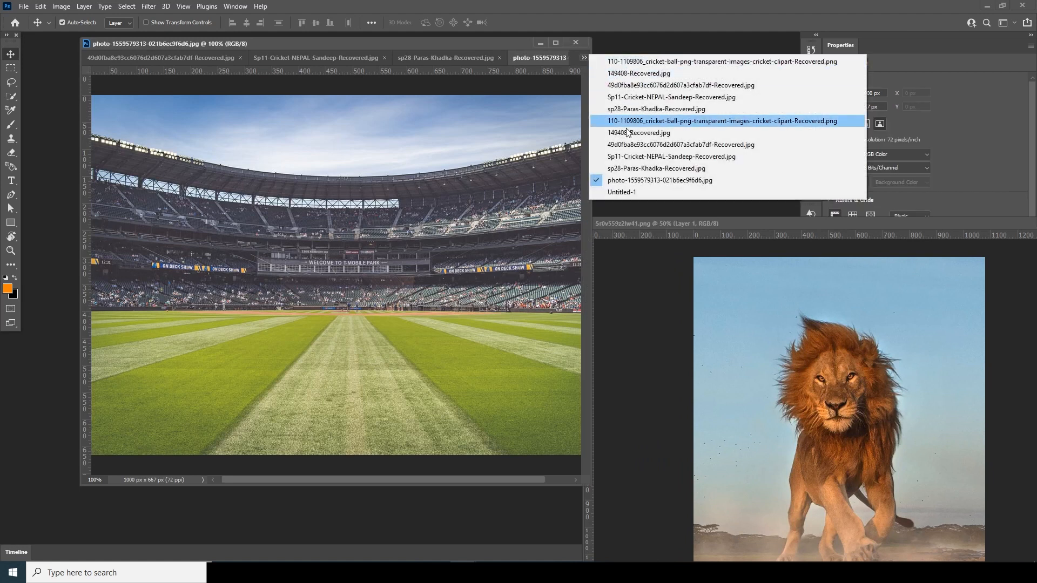
pyautogui.click(621, 193)
pyautogui.moveTo(766, 381); pyautogui.dragTo(341, 229)
pyautogui.click(502, 221)
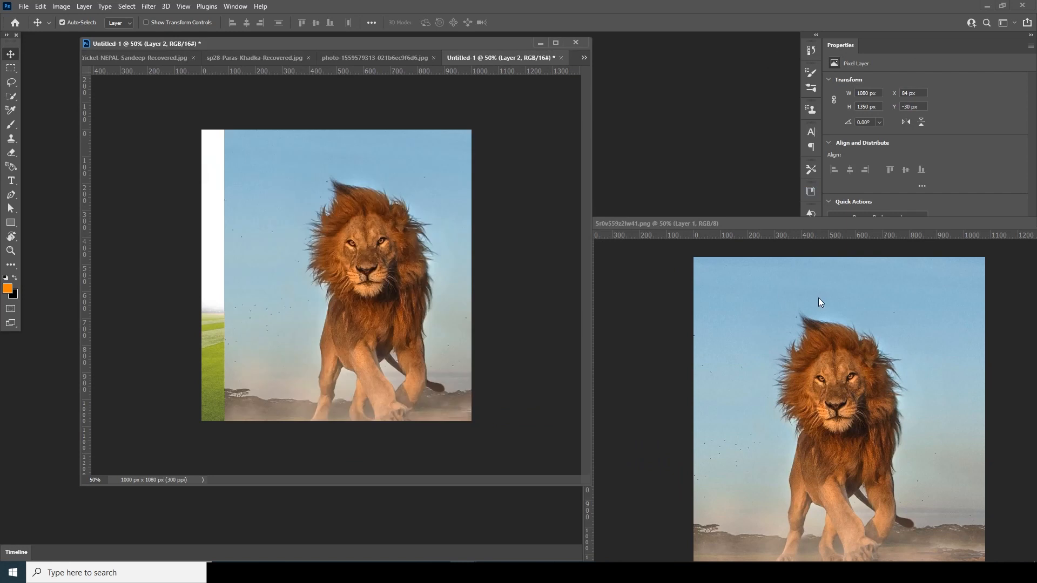
pyautogui.moveTo(971, 224); pyautogui.dragTo(644, 221)
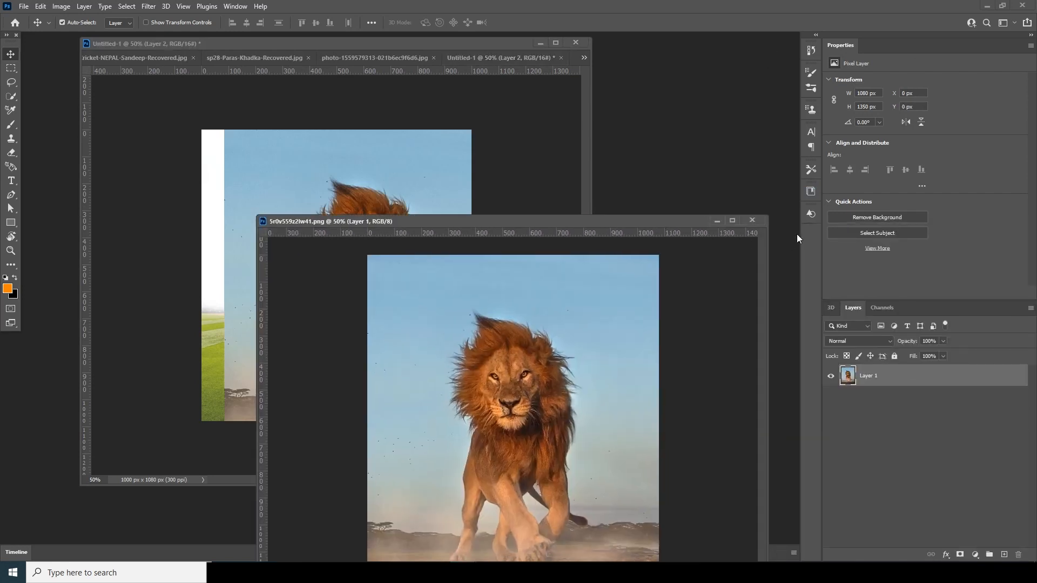
pyautogui.click(717, 222)
pyautogui.moveTo(864, 375); pyautogui.dragTo(864, 410)
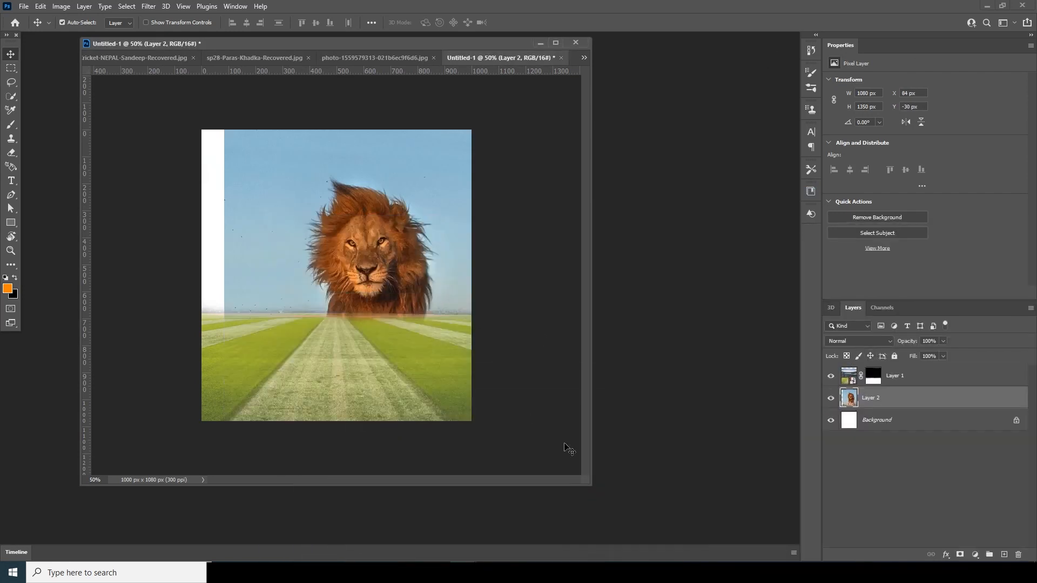
pyautogui.moveTo(588, 486); pyautogui.dragTo(753, 548)
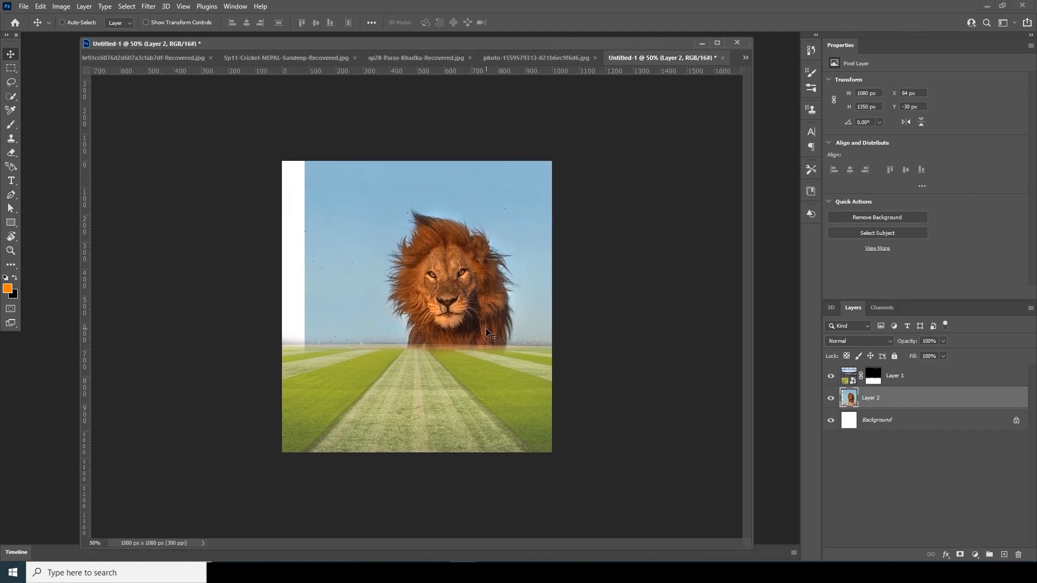
# Convert the lion layer to a smart object, scale it to about 93%, and move it up to span the canvas width.
pyautogui.rightClick(891, 400)
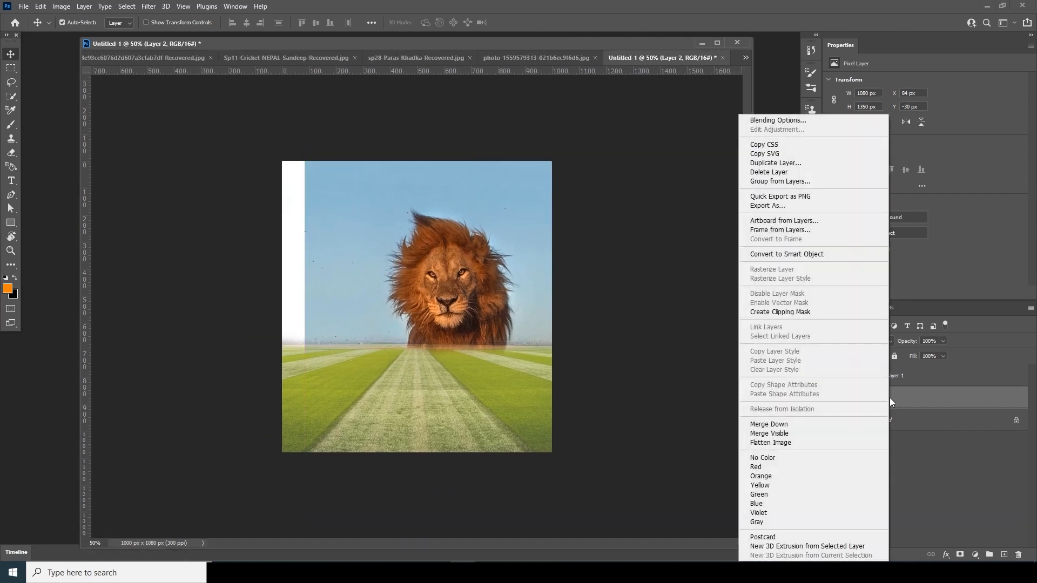
pyautogui.click(792, 254)
pyautogui.hotkey('ctrl', 't')
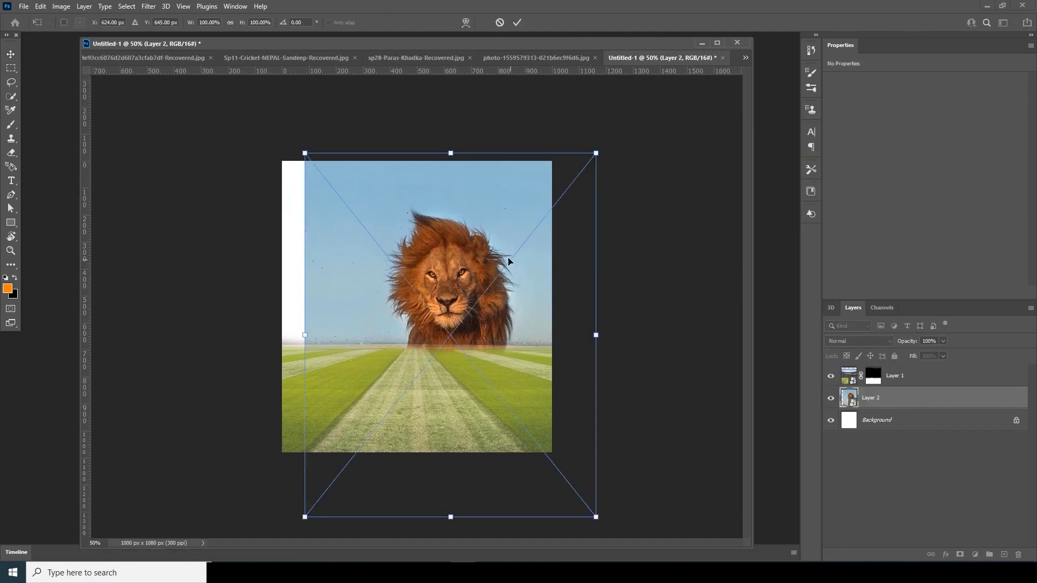
pyautogui.moveTo(509, 258); pyautogui.dragTo(473, 188)
pyautogui.moveTo(485, 299); pyautogui.dragTo(495, 300)
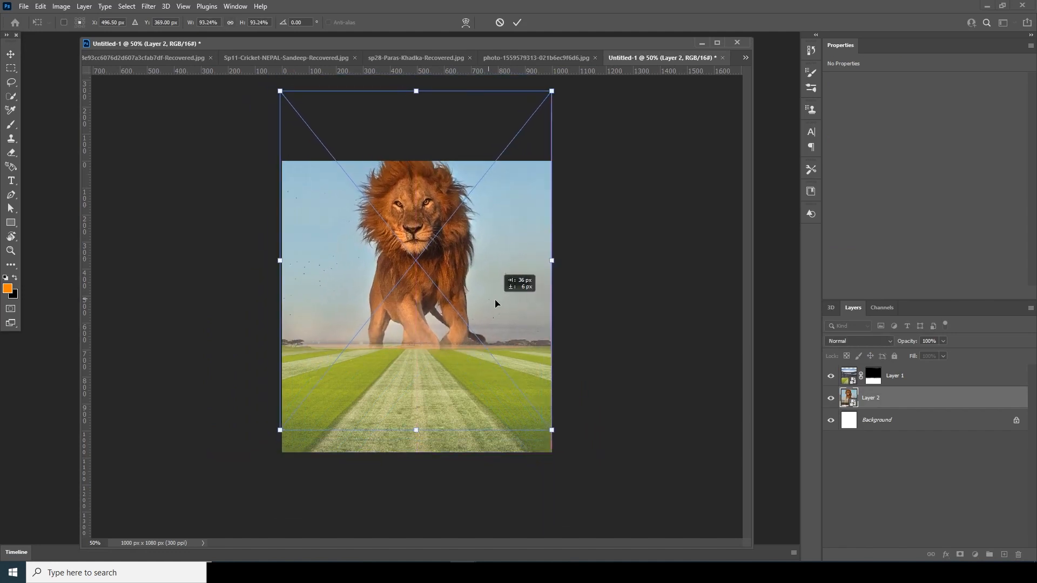
pyautogui.press('Return')
# Move the masked field layer down so that more of the lion's legs and the ground behind show above the grass.
pyautogui.click(891, 375)
pyautogui.hotkey('ctrl', 't')
pyautogui.moveTo(479, 363); pyautogui.dragTo(478, 401)
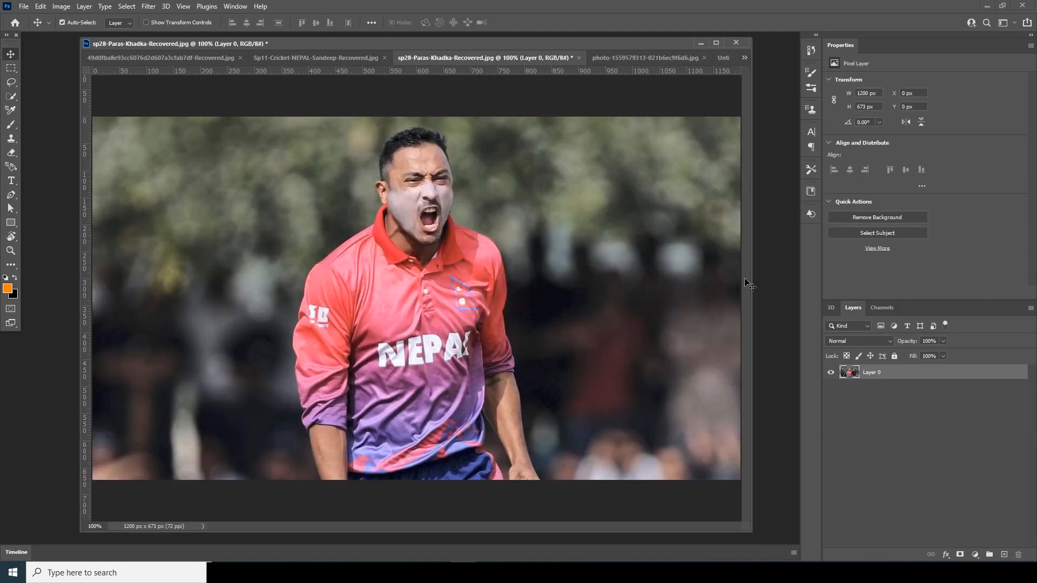
# Select the subject in the photo of the shouting Nepal player and mask out the background.
pyautogui.click(125, 7)
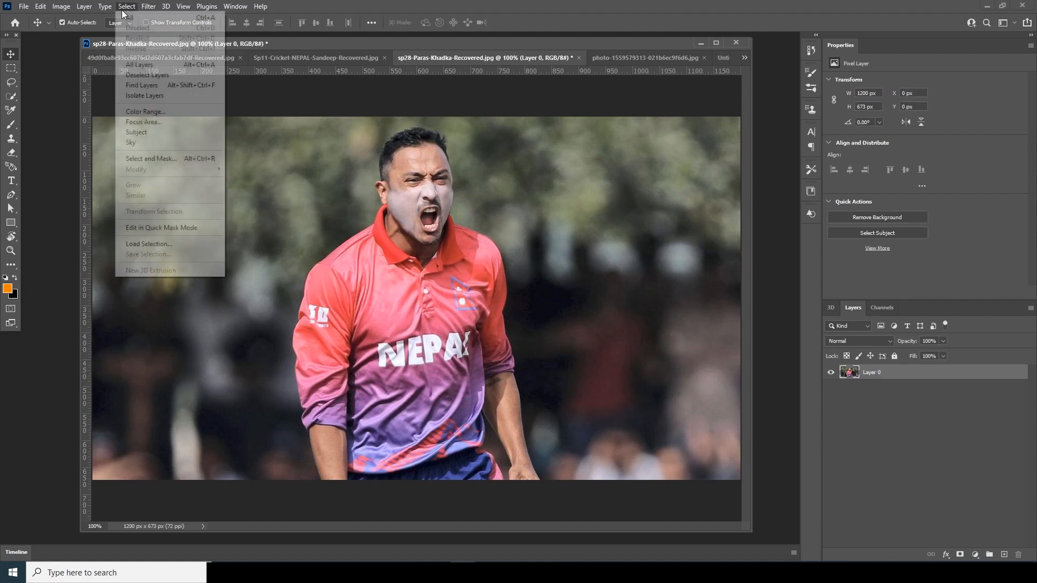
pyautogui.click(151, 133)
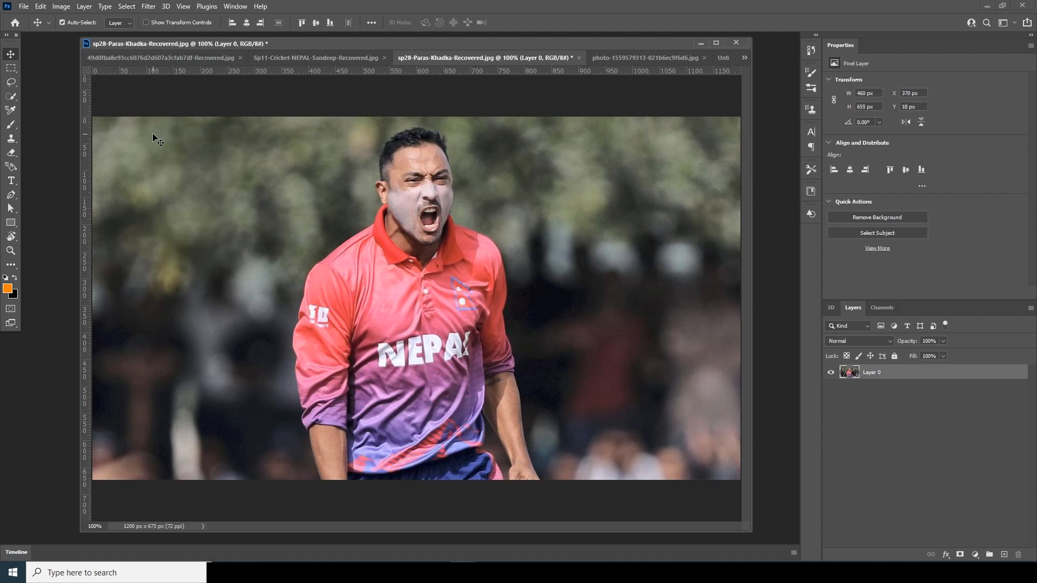
pyautogui.click(960, 555)
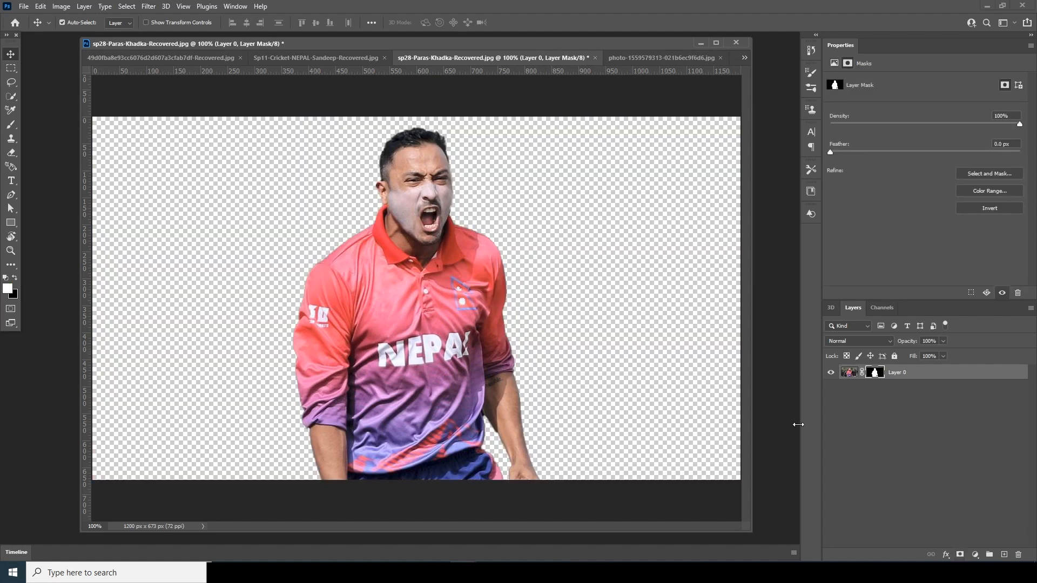
# Copy the cut-out batsman from 149408-Recovered.jpg into Untitled-1, accepting the depth difference.
pyautogui.click(642, 58)
pyautogui.click(286, 57)
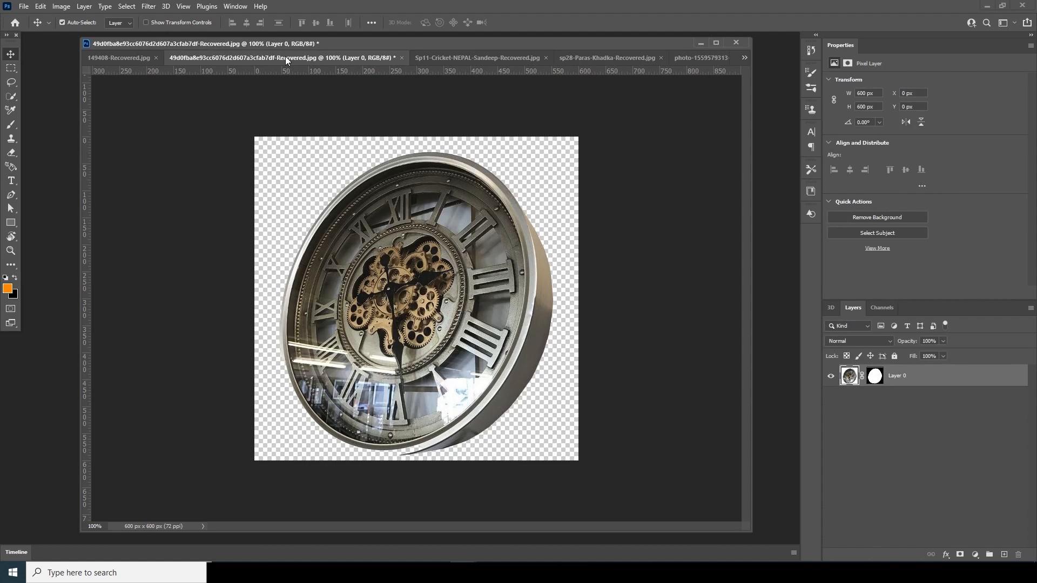
pyautogui.click(433, 58)
pyautogui.click(134, 58)
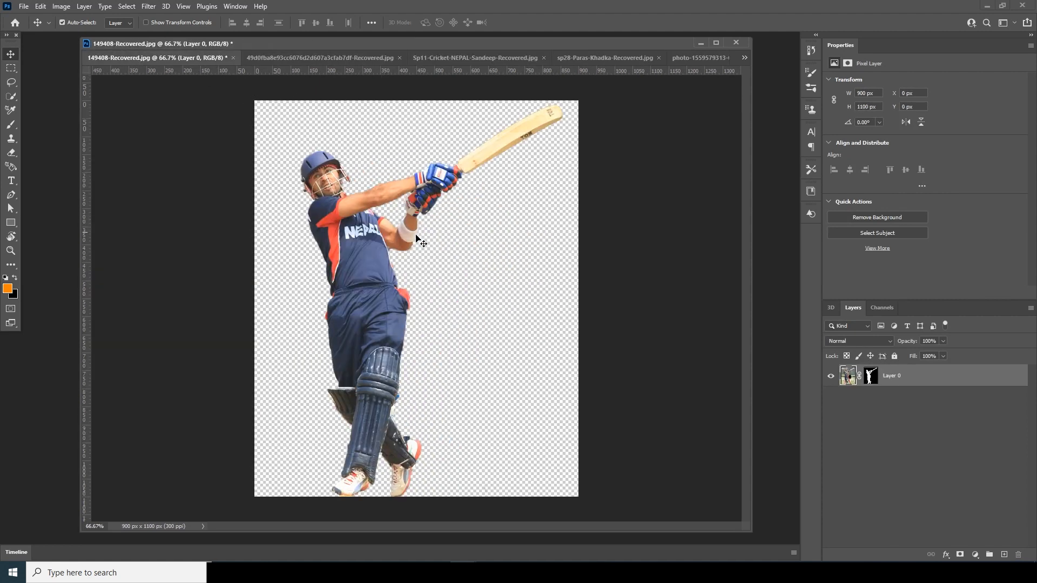
pyautogui.moveTo(219, 58); pyautogui.dragTo(629, 344)
pyautogui.click(723, 57)
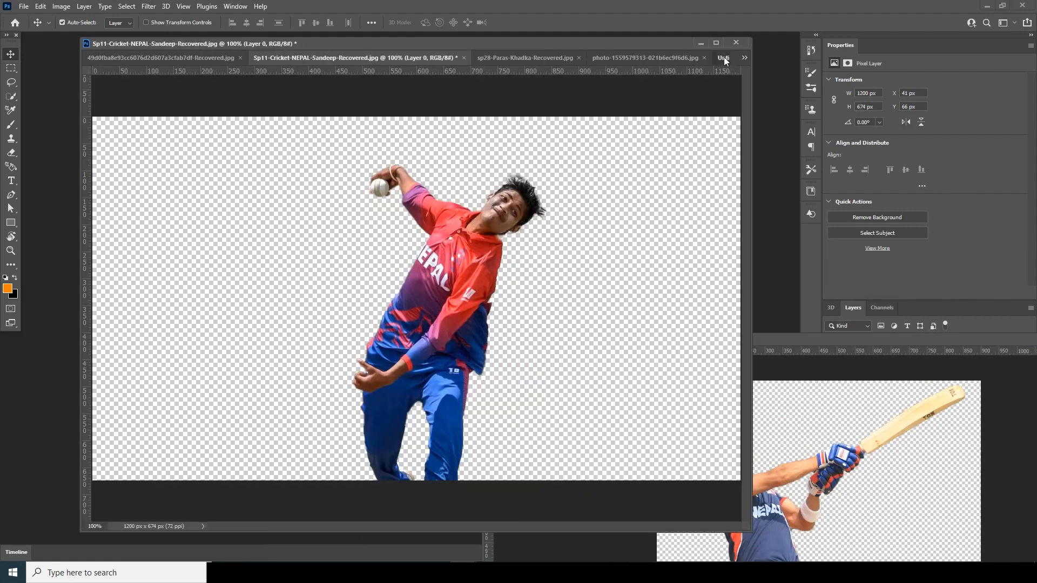
pyautogui.moveTo(757, 524); pyautogui.dragTo(517, 273)
pyautogui.click(505, 220)
pyautogui.moveTo(994, 345); pyautogui.dragTo(842, 386)
# Convert the batsman layer to a smart object, scale it to about 79%, and position it on the pitch before the lion.
pyautogui.rightClick(907, 374)
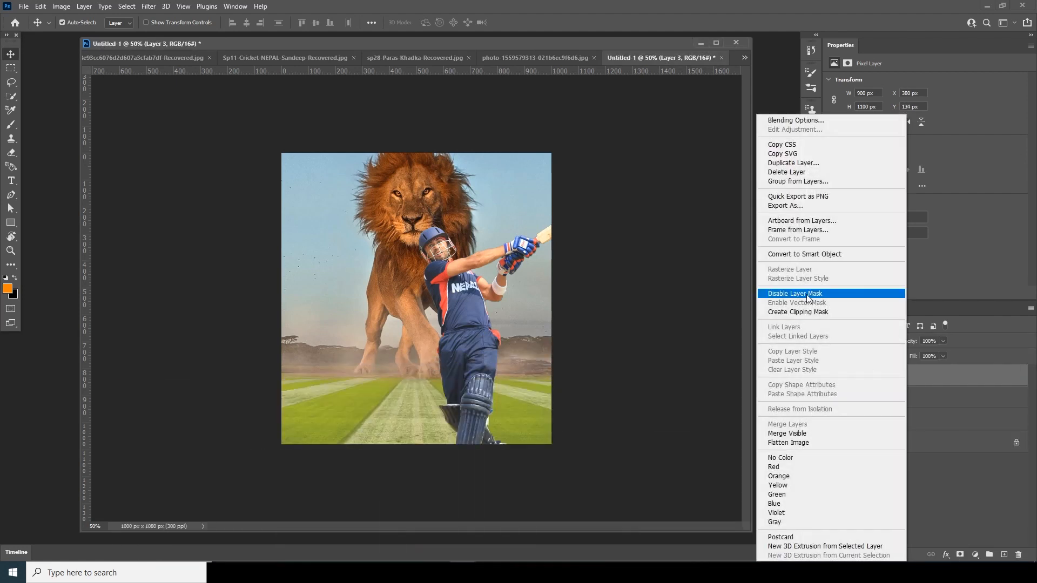
pyautogui.click(804, 254)
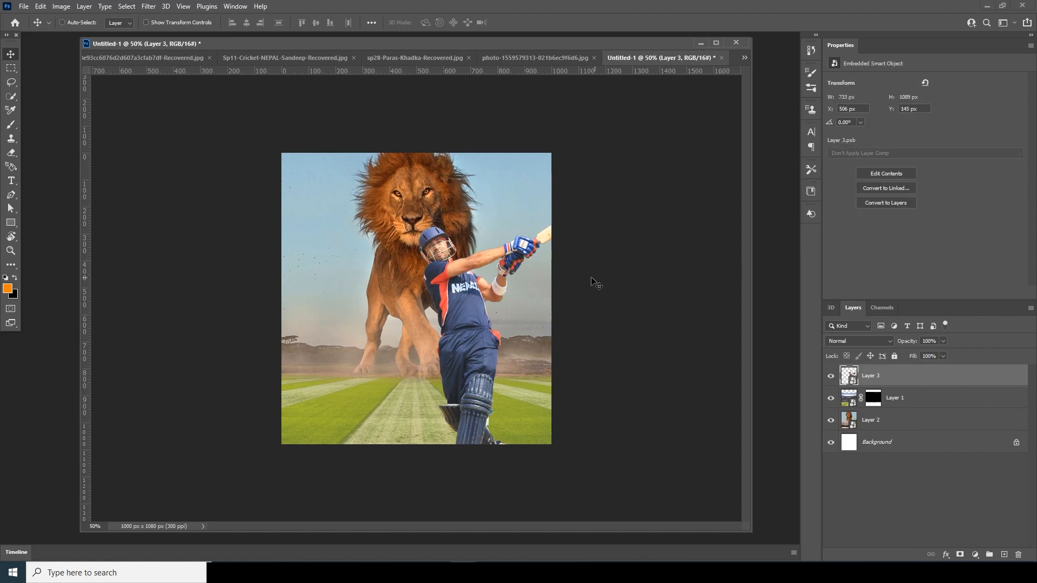
pyautogui.hotkey('ctrl', 't')
pyautogui.moveTo(515, 290); pyautogui.dragTo(450, 287)
pyautogui.moveTo(549, 191); pyautogui.dragTo(529, 223)
pyautogui.moveTo(440, 327); pyautogui.dragTo(446, 348)
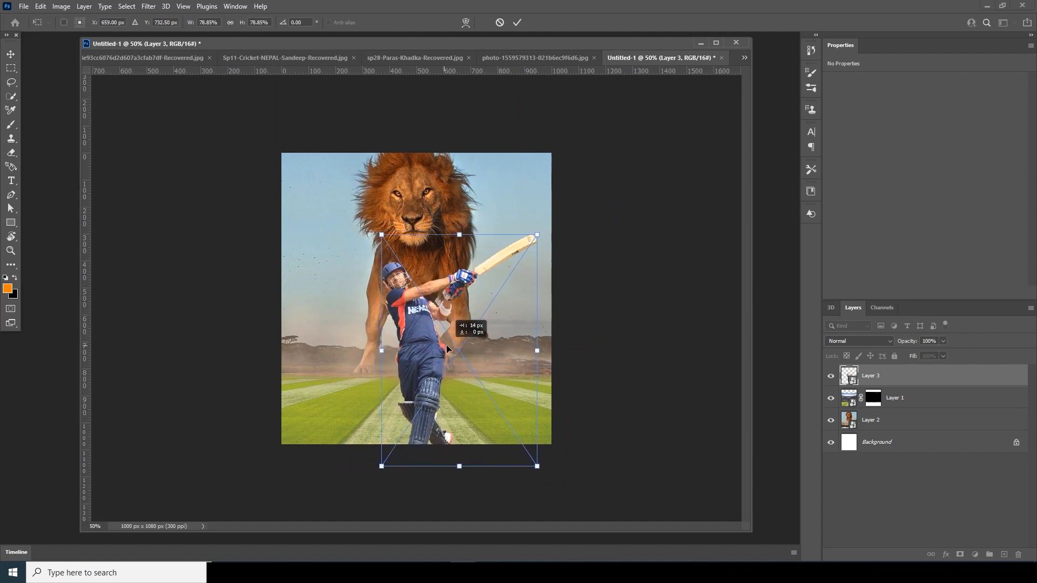
pyautogui.press('Return')
# Copy the masked cricket ball from its source document into Untitled-1, accepting the depth difference.
pyautogui.hotkey('ctrl', 'Tab')
pyautogui.moveTo(415, 232); pyautogui.dragTo(568, 163)
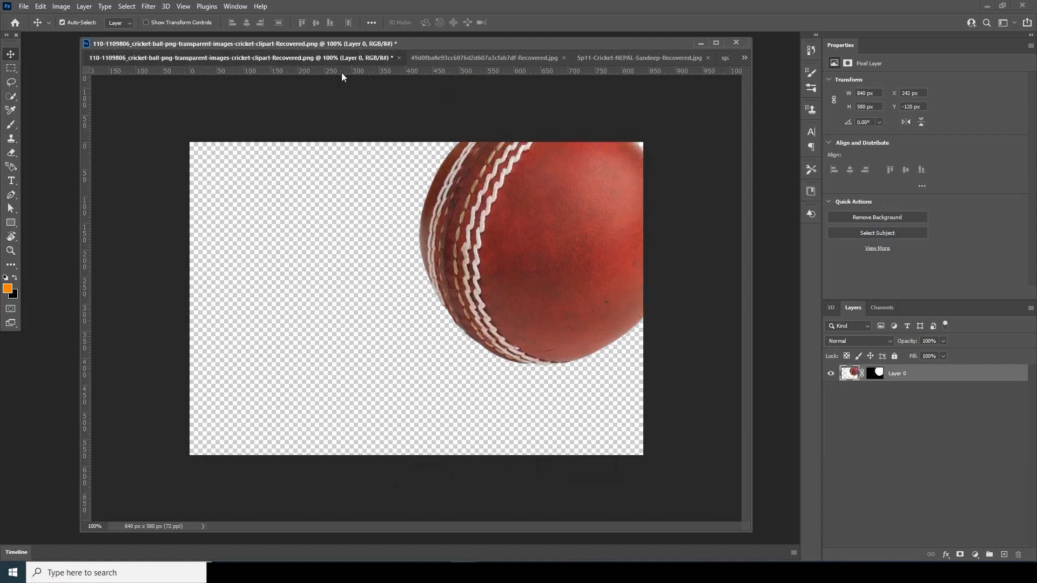
pyautogui.moveTo(337, 63); pyautogui.dragTo(603, 471)
pyautogui.click(743, 57)
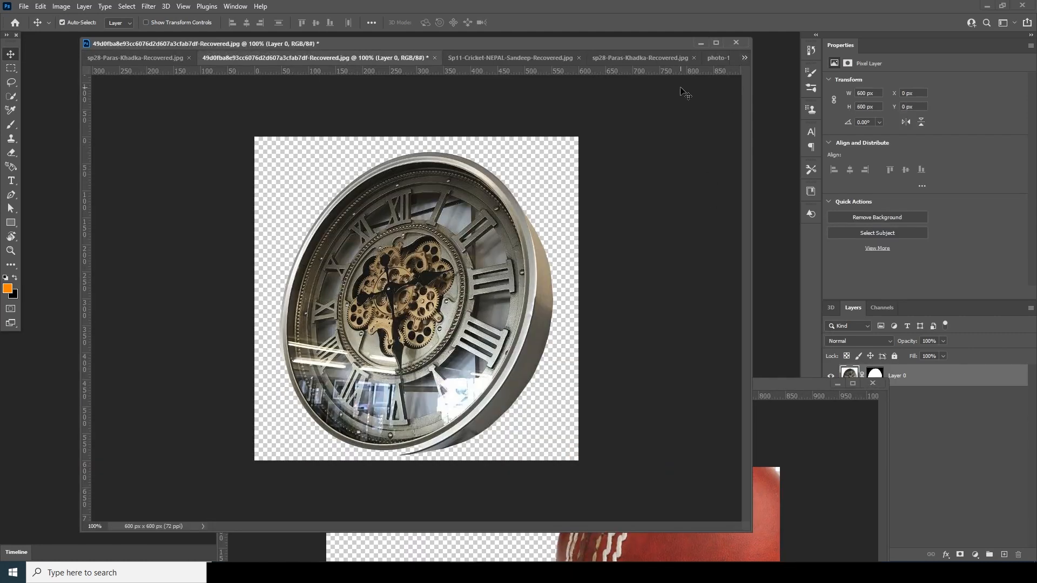
pyautogui.click(782, 168)
pyautogui.moveTo(567, 464); pyautogui.dragTo(352, 224)
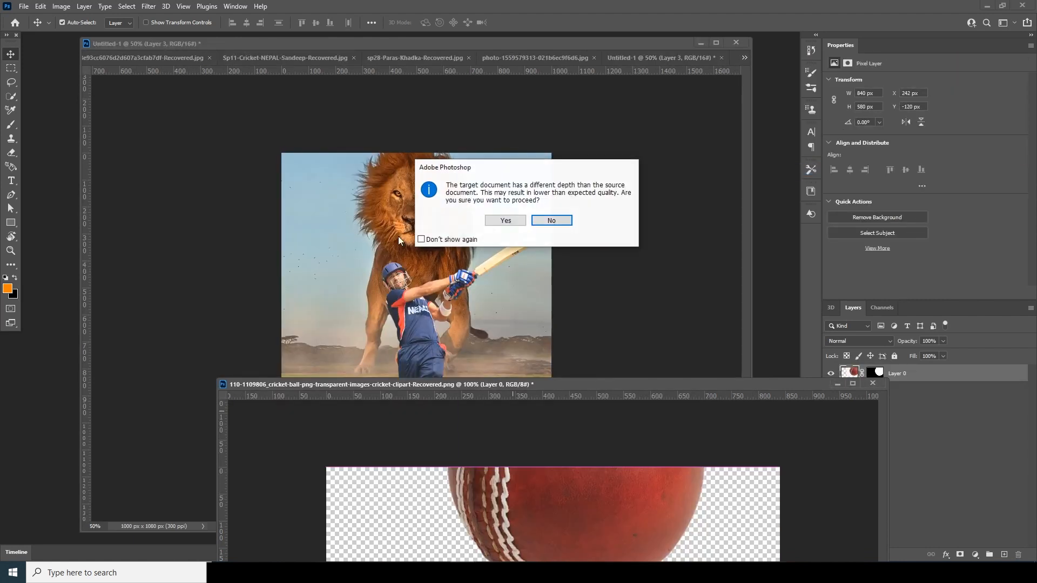
pyautogui.click(553, 220)
pyautogui.click(852, 384)
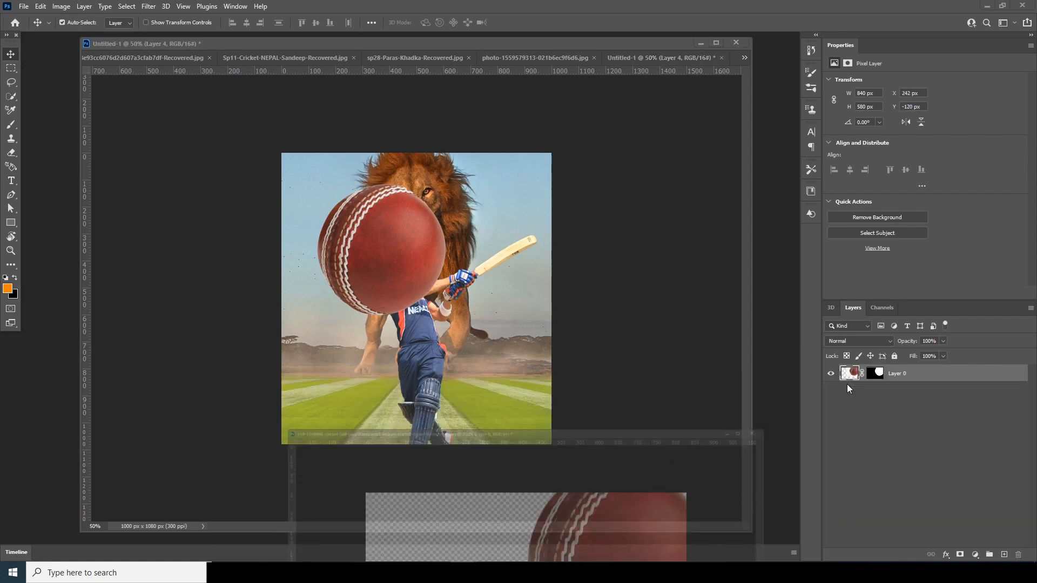
# Convert the ball layer to a smart object, scale it to about 55%, rotate it about -53°, and place it beside the lion's mane.
pyautogui.rightClick(893, 378)
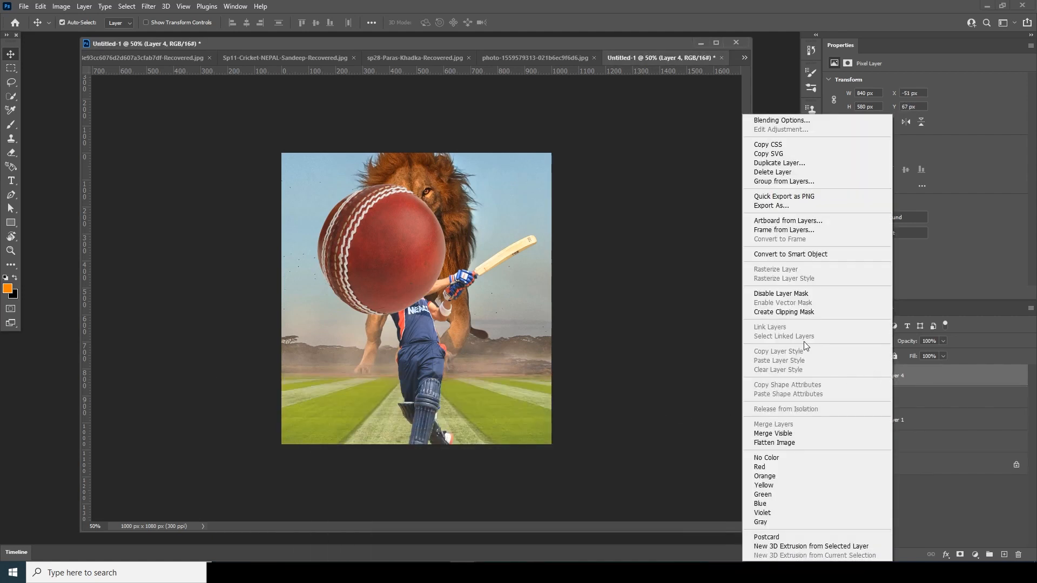
pyautogui.click(790, 254)
pyautogui.hotkey('ctrl', 't')
pyautogui.moveTo(481, 201); pyautogui.dragTo(365, 168)
pyautogui.moveTo(385, 232); pyautogui.dragTo(346, 215)
pyautogui.moveTo(423, 188); pyautogui.dragTo(371, 219)
pyautogui.moveTo(342, 250); pyautogui.dragTo(347, 235)
pyautogui.moveTo(390, 184); pyautogui.dragTo(396, 211)
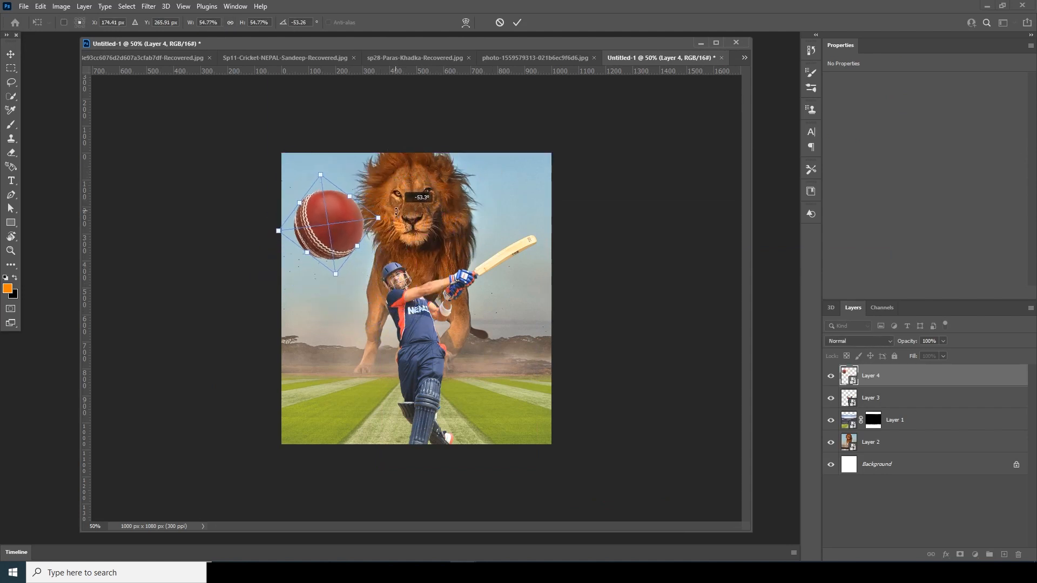
pyautogui.press('Return')
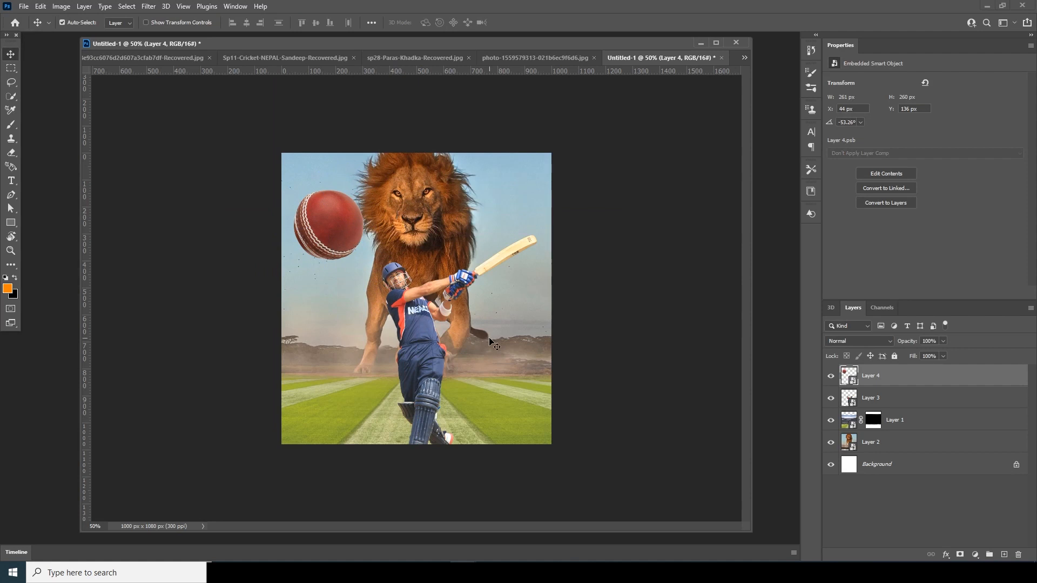
# Copy the cut-out Nepal bowler from the Sp11-Cricket-NEPAL document into Untitled-1, accepting the depth difference.
pyautogui.click(544, 57)
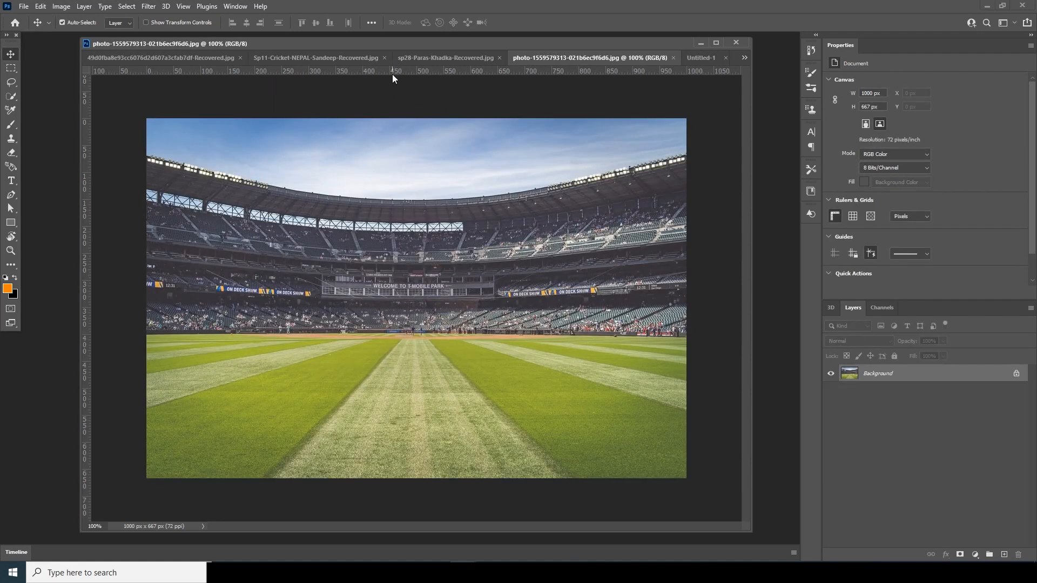
pyautogui.click(341, 58)
pyautogui.moveTo(477, 242); pyautogui.dragTo(723, 57)
pyautogui.moveTo(452, 316); pyautogui.dragTo(454, 316)
pyautogui.click(511, 227)
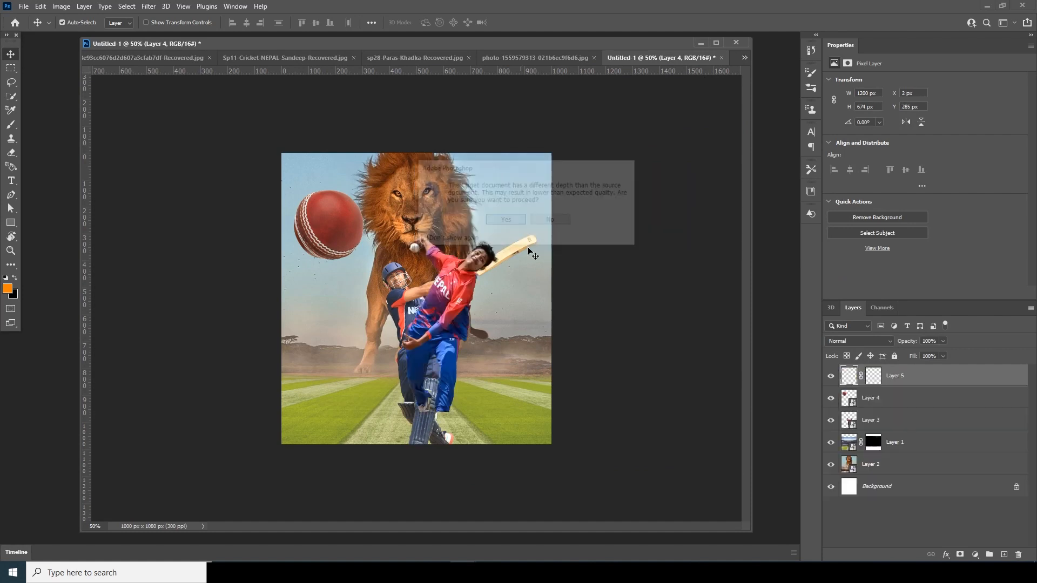
# Convert the bowler to a smart object, stack it beneath the batsman, and position it behind him with a tilt of about -7°.
pyautogui.rightClick(892, 380)
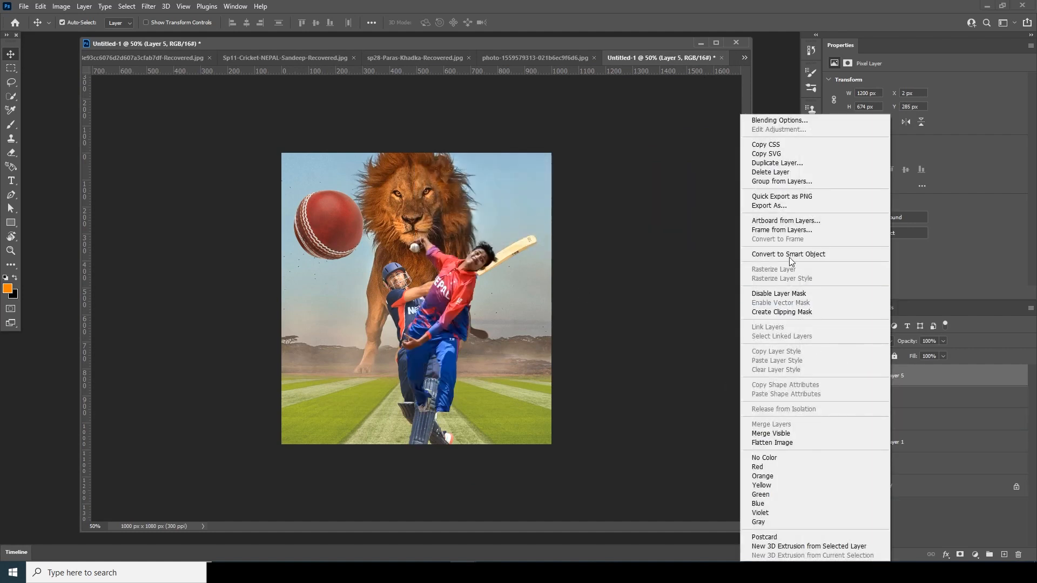
pyautogui.click(809, 258)
pyautogui.moveTo(853, 384); pyautogui.dragTo(853, 431)
pyautogui.hotkey('ctrl', 't')
pyautogui.moveTo(472, 323); pyautogui.dragTo(447, 324)
pyautogui.moveTo(504, 250); pyautogui.dragTo(501, 225)
pyautogui.moveTo(473, 327); pyautogui.dragTo(458, 355)
pyautogui.press('Return')
# Copy the cut-out shouting player from the sp28 document into Untitled-1, accepting the depth difference.
pyautogui.click(520, 61)
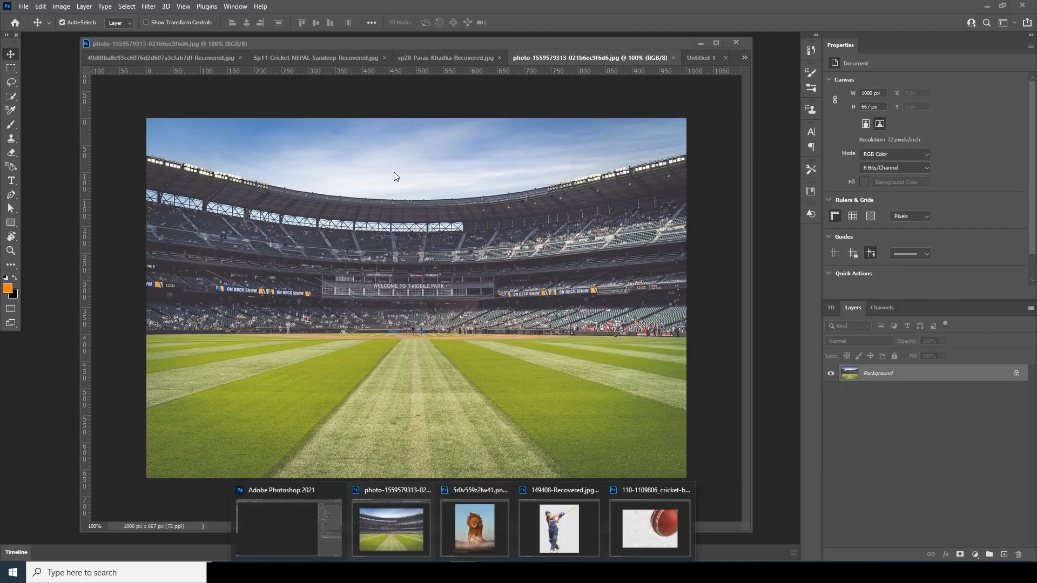
pyautogui.click(323, 58)
pyautogui.moveTo(504, 58); pyautogui.dragTo(578, 247)
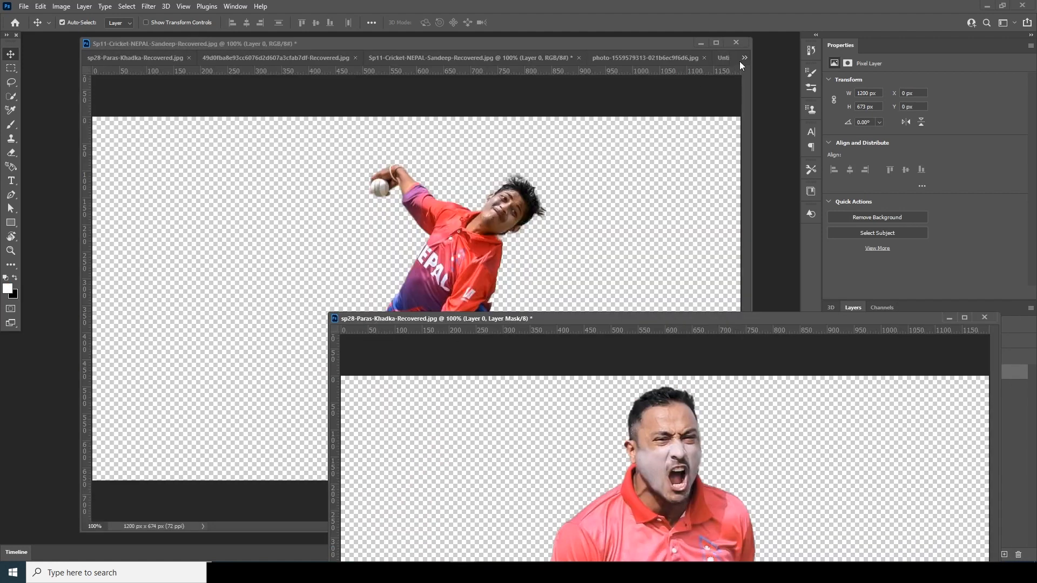
pyautogui.click(724, 57)
pyautogui.click(674, 521)
pyautogui.moveTo(666, 453); pyautogui.dragTo(452, 262)
pyautogui.click(552, 221)
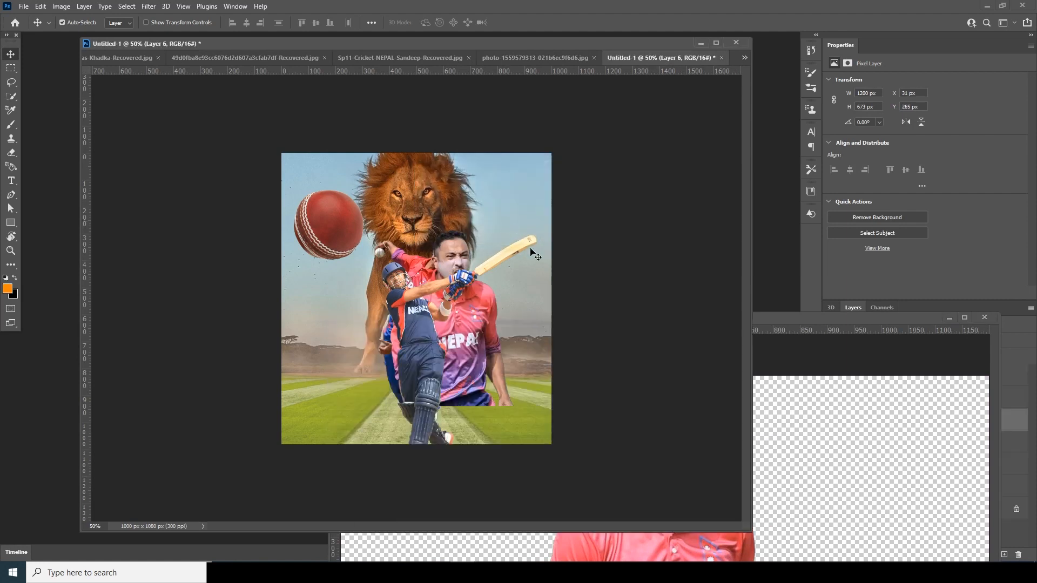
pyautogui.click(949, 318)
# Stack the shouting player's layer beneath the bowler's layer and convert it to a smart object.
pyautogui.moveTo(852, 426); pyautogui.dragTo(858, 459)
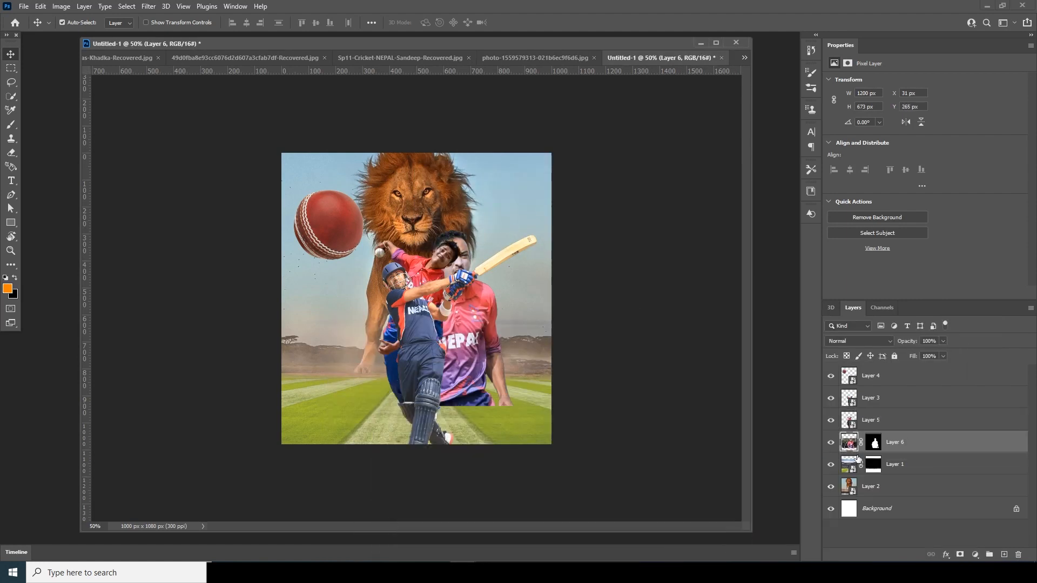
pyautogui.rightClick(898, 444)
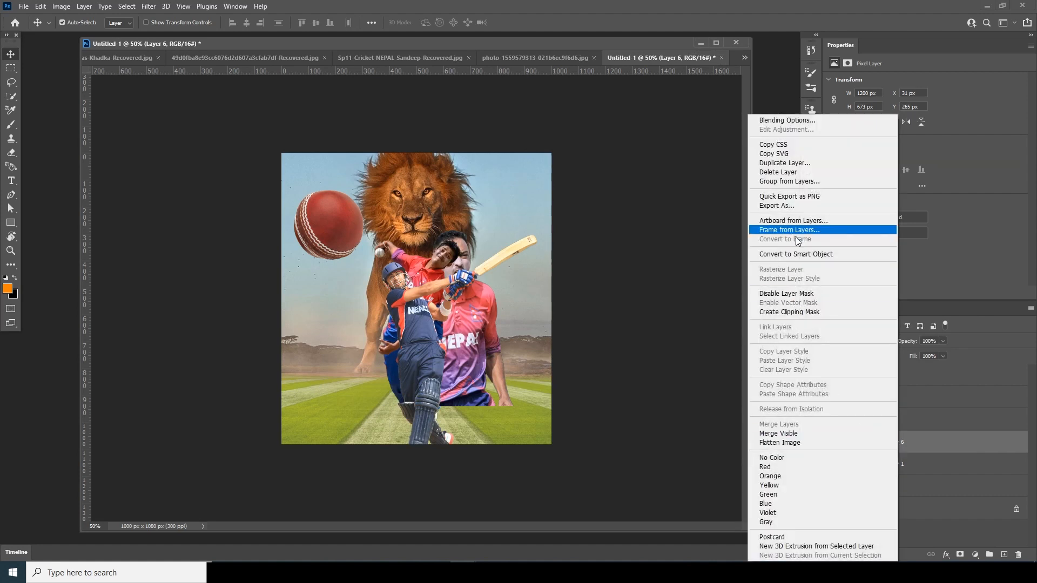
pyautogui.click(793, 254)
# Move the shouting player up in front of the lion's mane and flip him horizontally.
pyautogui.hotkey('ctrl', 't')
pyautogui.moveTo(481, 379); pyautogui.dragTo(451, 332)
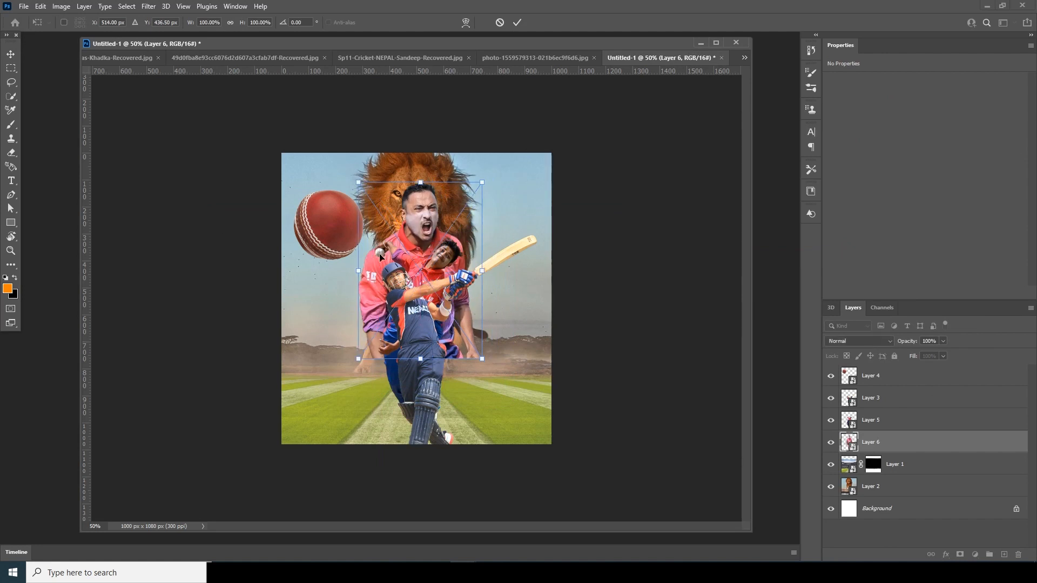
pyautogui.rightClick(427, 267)
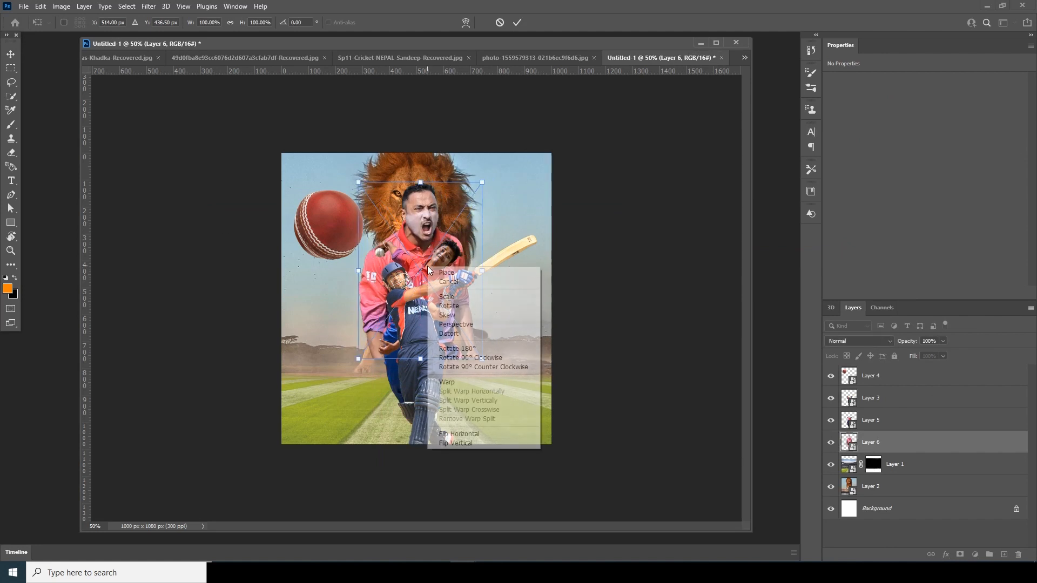
pyautogui.click(460, 434)
pyautogui.rightClick(453, 328)
pyautogui.click(518, 220)
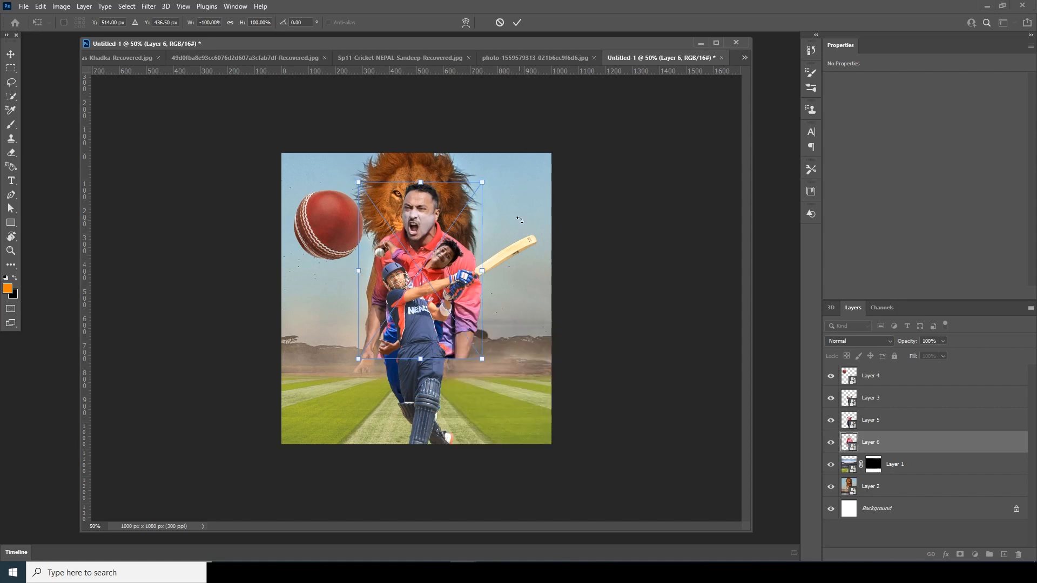
# Scale the shouting player to about 73%, tilt him slightly, and place him between the ball and the bowler.
pyautogui.moveTo(486, 183); pyautogui.dragTo(467, 207)
pyautogui.moveTo(500, 258); pyautogui.dragTo(497, 247)
pyautogui.moveTo(431, 291); pyautogui.dragTo(407, 322)
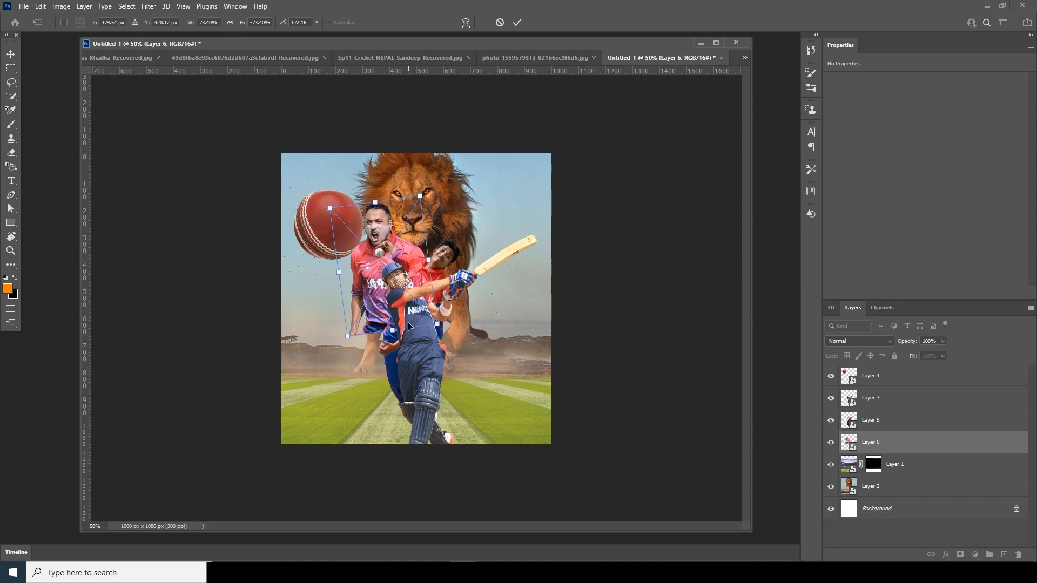
pyautogui.press('Return')
# Nudge the batsman, bowler and shouting player to tighten the group in front of the lion.
pyautogui.moveTo(422, 359); pyautogui.dragTo(421, 368)
pyautogui.moveTo(430, 278); pyautogui.dragTo(438, 287)
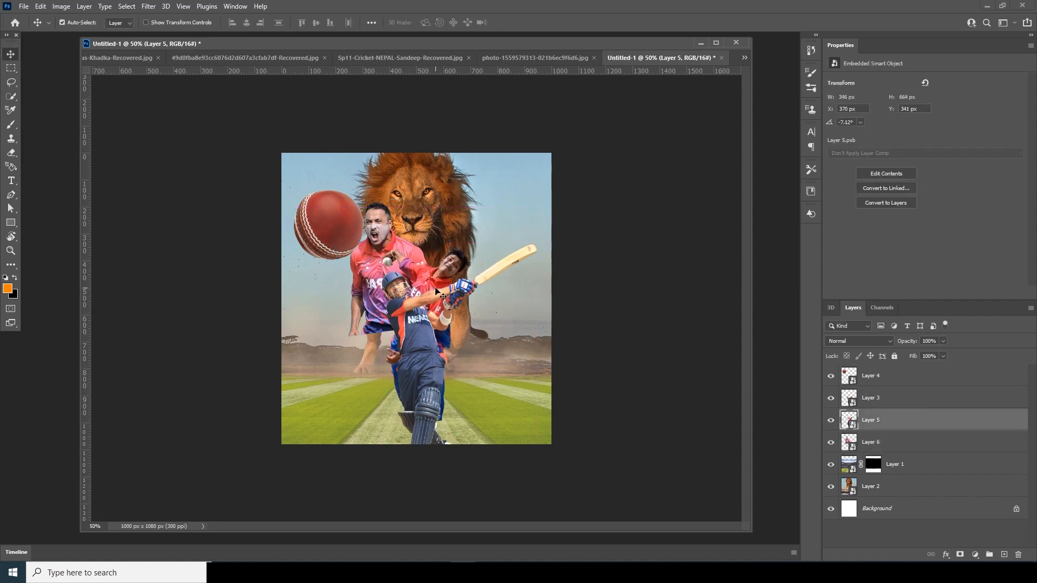
pyautogui.moveTo(409, 254); pyautogui.dragTo(413, 263)
pyautogui.hotkey('ctrl', 't')
pyautogui.moveTo(420, 309); pyautogui.dragTo(468, 323)
pyautogui.press('Return')
# Add a mask to the shouting player's layer and paint black to fade out his hand and lower body.
pyautogui.hotkey('ctrl', '+')
pyautogui.hotkey('ctrl', '+')
pyautogui.click(960, 554)
pyautogui.press('d')
pyautogui.press('b')
pyautogui.moveTo(316, 397)
pyautogui.mouseDown()
pyautogui.moveTo(344, 394)
pyautogui.moveTo(293, 379)
pyautogui.mouseUp()
pyautogui.moveTo(363, 375); pyautogui.dragTo(294, 372)
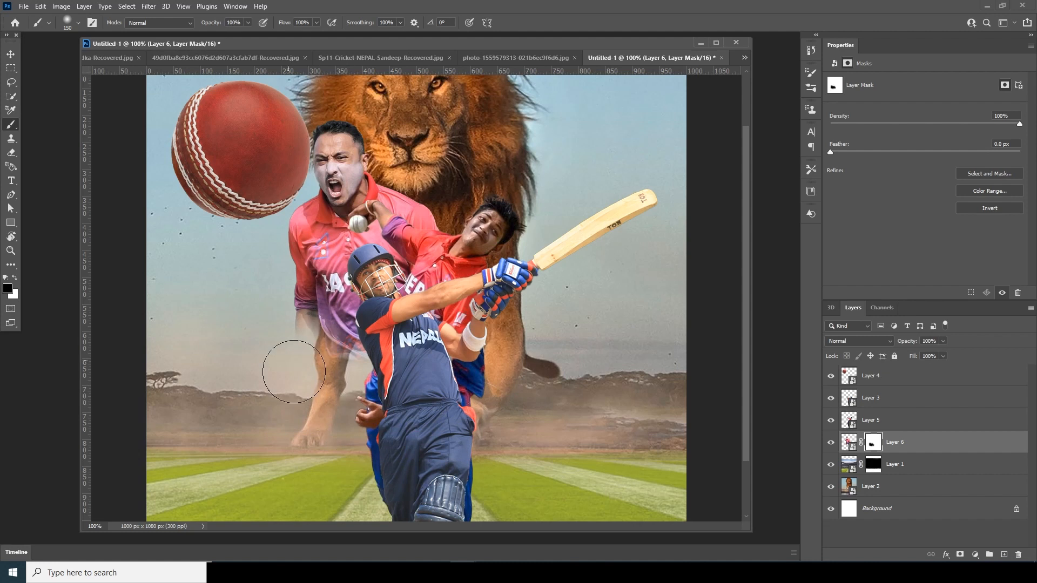
# Add a mask to the bowler's layer and paint out his legs behind the batsman.
pyautogui.click(870, 422)
pyautogui.click(960, 554)
pyautogui.moveTo(407, 394)
pyautogui.mouseDown()
pyautogui.moveTo(373, 443)
pyautogui.moveTo(446, 501)
pyautogui.mouseUp()
pyautogui.hotkey('ctrl', '-')
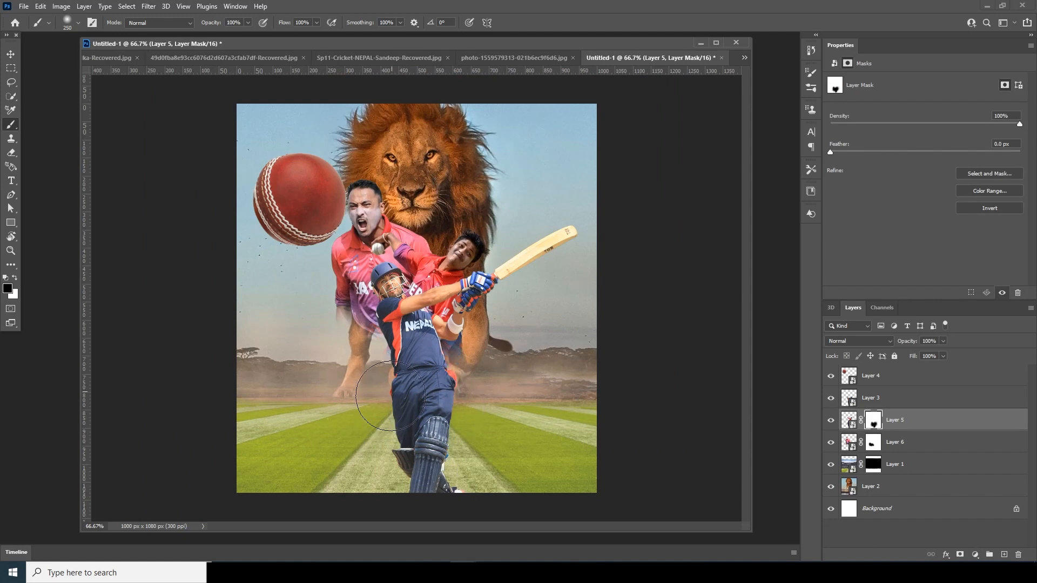
# Scale the shouting player to about 94%, rotate him about -1.5°, and move him closer to the lion's centre.
pyautogui.press('v')
pyautogui.click(365, 270)
pyautogui.hotkey('ctrl', '+')
pyautogui.click(454, 272)
pyautogui.click(896, 442)
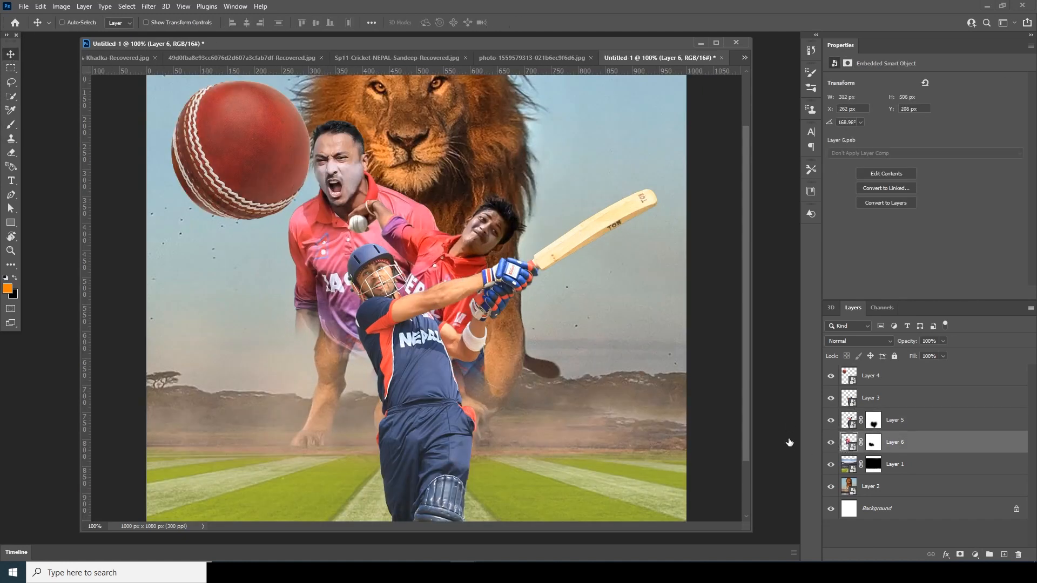
pyautogui.hotkey('ctrl', '-')
pyautogui.hotkey('ctrl', 't')
pyautogui.moveTo(442, 268); pyautogui.dragTo(441, 268)
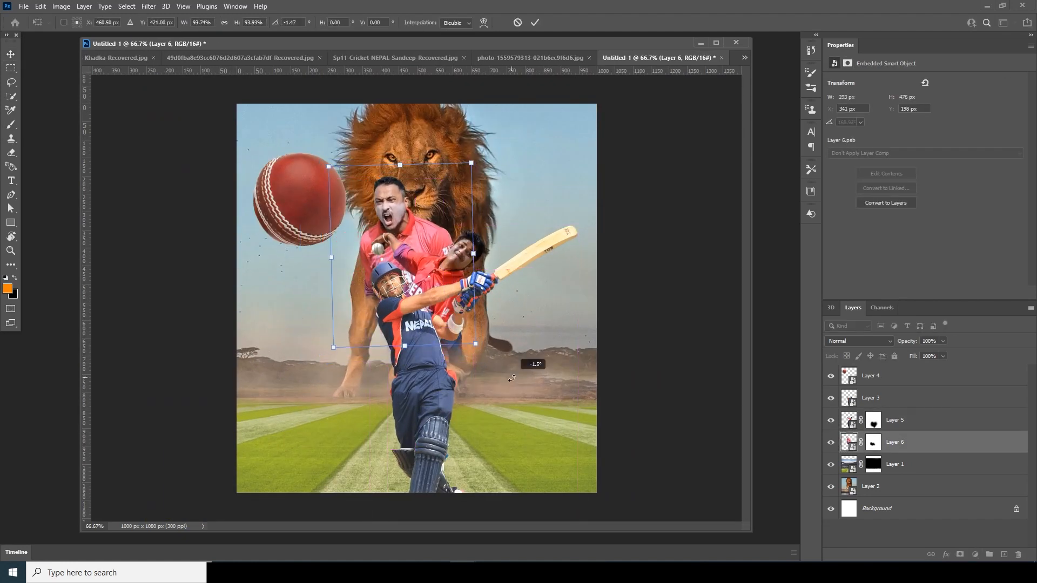
pyautogui.press('Return')
# Enlarge the lion layer to about 103% and shift it upward behind the players.
pyautogui.keyDown('ctrl'); pyautogui.click(578, 424); pyautogui.keyUp('ctrl')
pyautogui.hotkey('ctrl', 't')
pyautogui.moveTo(605, 474); pyautogui.dragTo(616, 487)
pyautogui.moveTo(574, 374)
pyautogui.mouseDown()
pyautogui.moveTo(575, 355)
pyautogui.moveTo(566, 362)
pyautogui.moveTo(576, 362)
pyautogui.mouseUp()
pyautogui.press('Return')
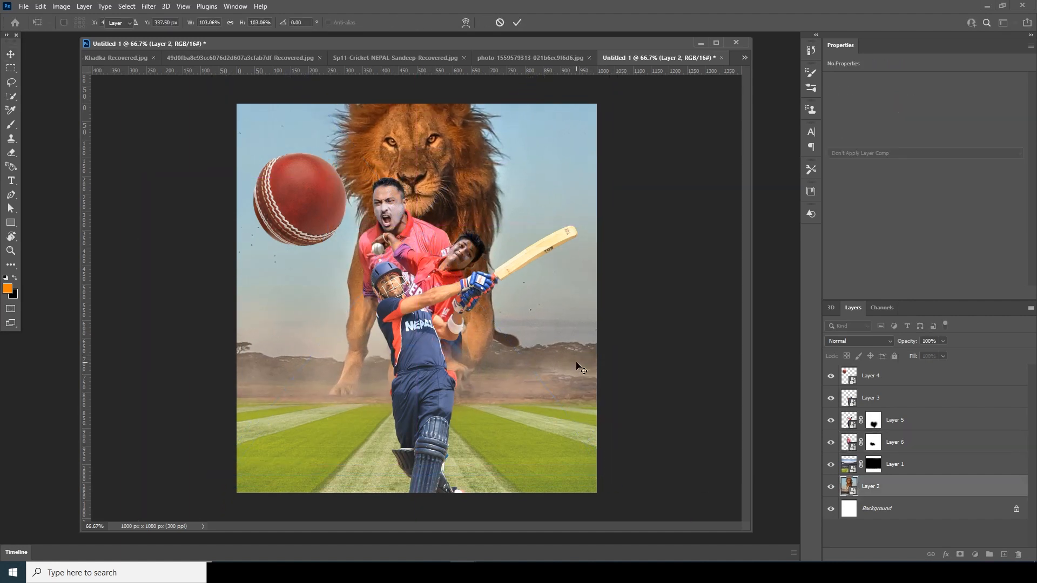
# Scale the batsman up to about 85% and shift him slightly away from the ball.
pyautogui.hotkey('ctrl', '-')
pyautogui.click(855, 400)
pyautogui.hotkey('ctrl', 't')
pyautogui.moveTo(578, 225); pyautogui.dragTo(587, 212)
pyautogui.click(528, 286)
pyautogui.moveTo(448, 352); pyautogui.dragTo(455, 352)
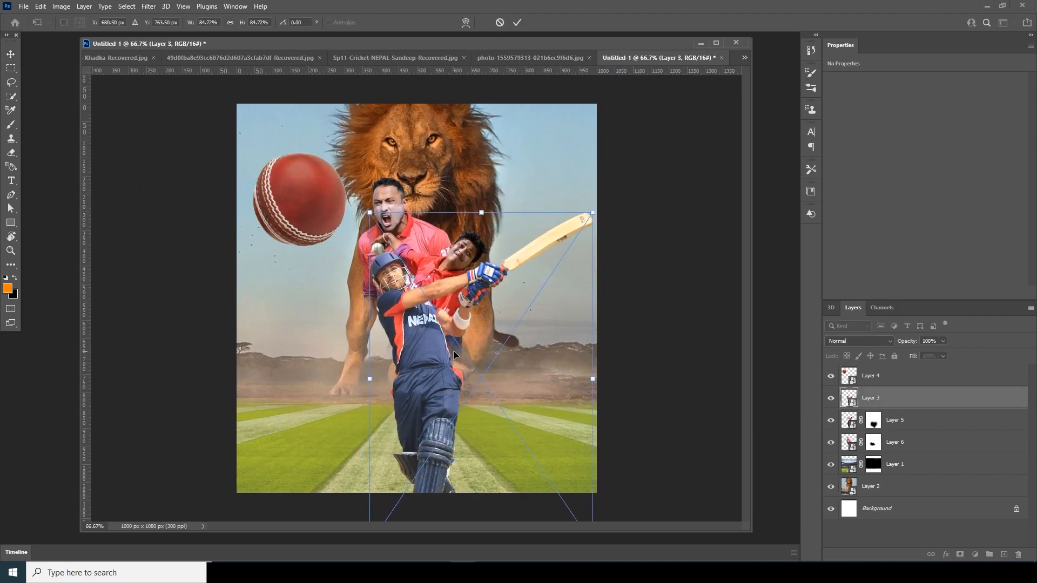
# Enlarge the lion layer to 1134 px wide and shift it so its face sits beside the shouting player's head.
pyautogui.click(870, 485)
pyautogui.hotkey('ctrl', 't')
pyautogui.moveTo(526, 338)
pyautogui.mouseDown()
pyautogui.moveTo(513, 340)
pyautogui.moveTo(530, 345)
pyautogui.mouseUp()
pyautogui.moveTo(621, 482); pyautogui.dragTo(625, 487)
pyautogui.moveTo(584, 413); pyautogui.dragTo(587, 418)
pyautogui.press('Return')
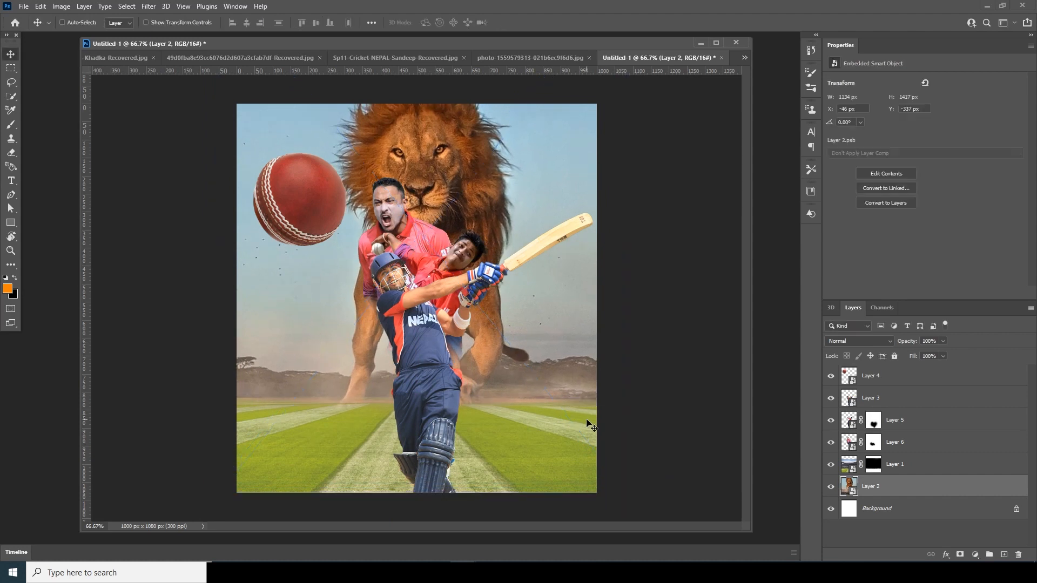
# Create a new layer directly above the field and choose the 1700 px powder-cloud brush.
pyautogui.click(851, 468)
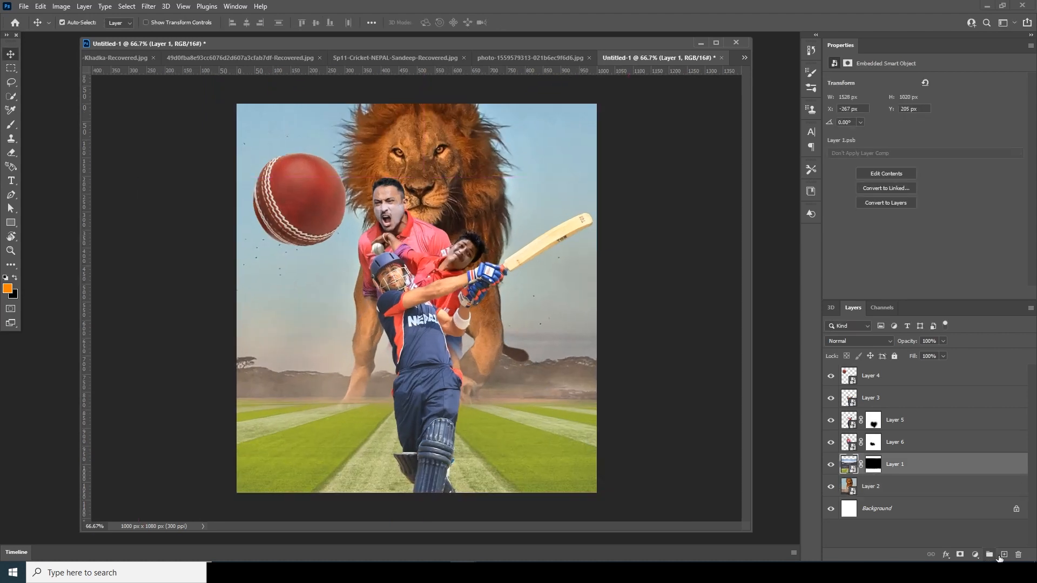
pyautogui.click(1000, 556)
pyautogui.press('b')
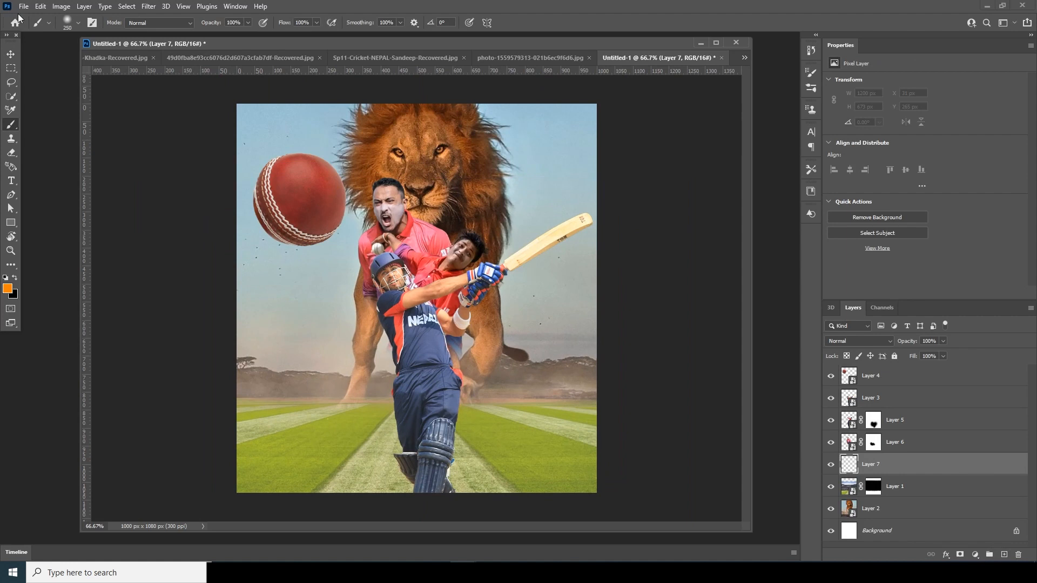
pyautogui.click(79, 22)
pyautogui.click(22, 123)
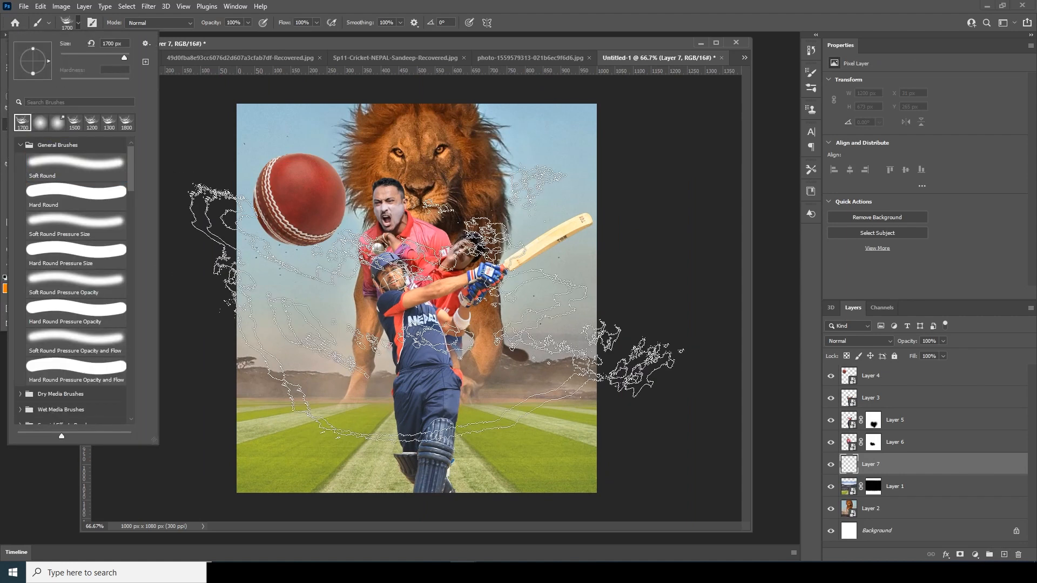
# Paint orange powder behind the players on the new layer, reducing the brush to 1000 px for the spread near the edge.
pyautogui.click(867, 469)
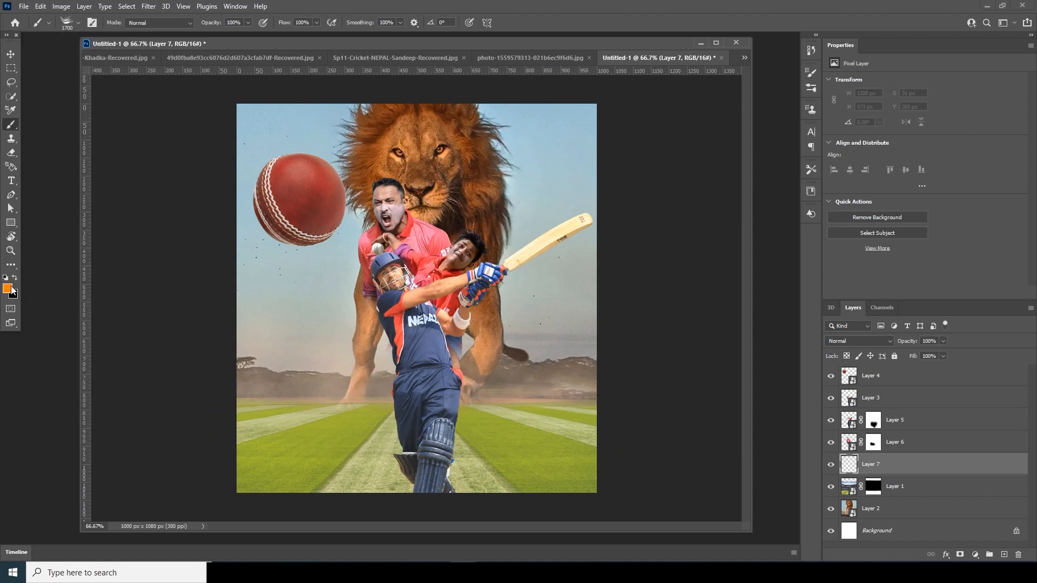
pyautogui.click(439, 306)
pyautogui.press('[')
pyautogui.press('[')
pyautogui.press('[')
pyautogui.press('[')
pyautogui.press('[')
pyautogui.press('[')
pyautogui.press('[')
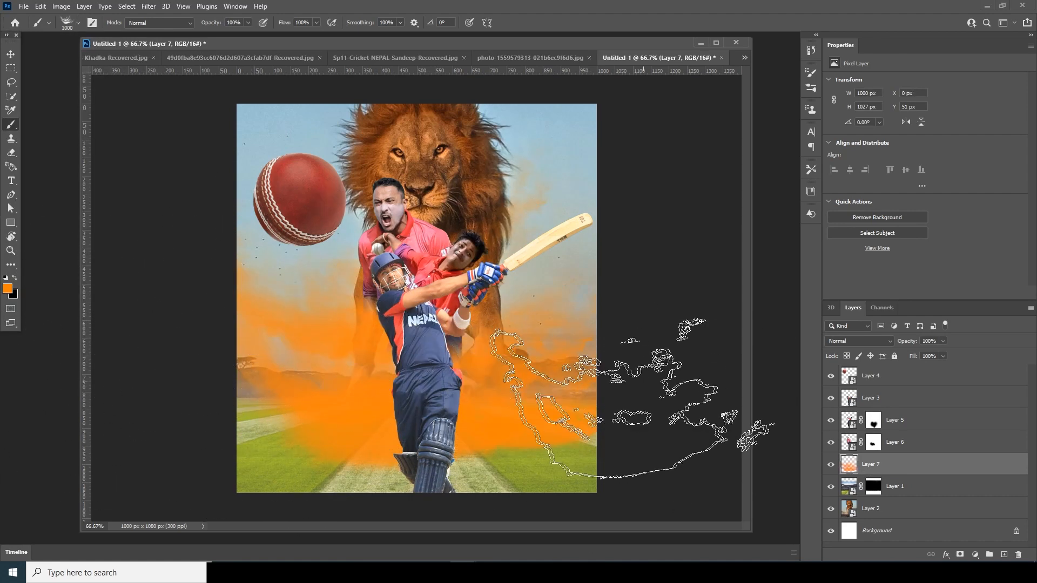
# Add a new layer above the cricket ball and paint dark powder (#1e2029, sampled from the batsman's clothing) across the poster's bottom.
pyautogui.click(859, 382)
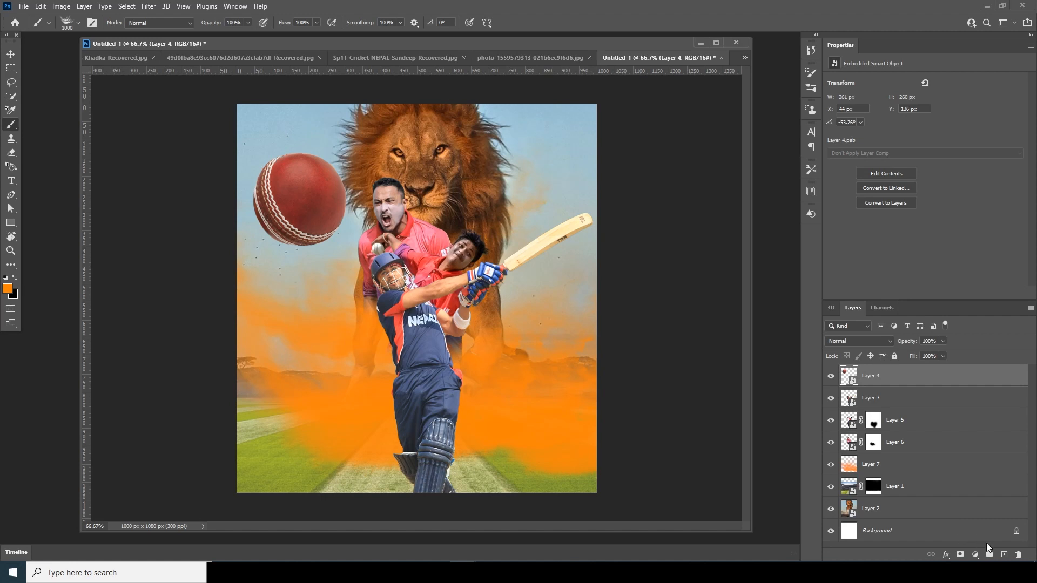
pyautogui.click(1002, 556)
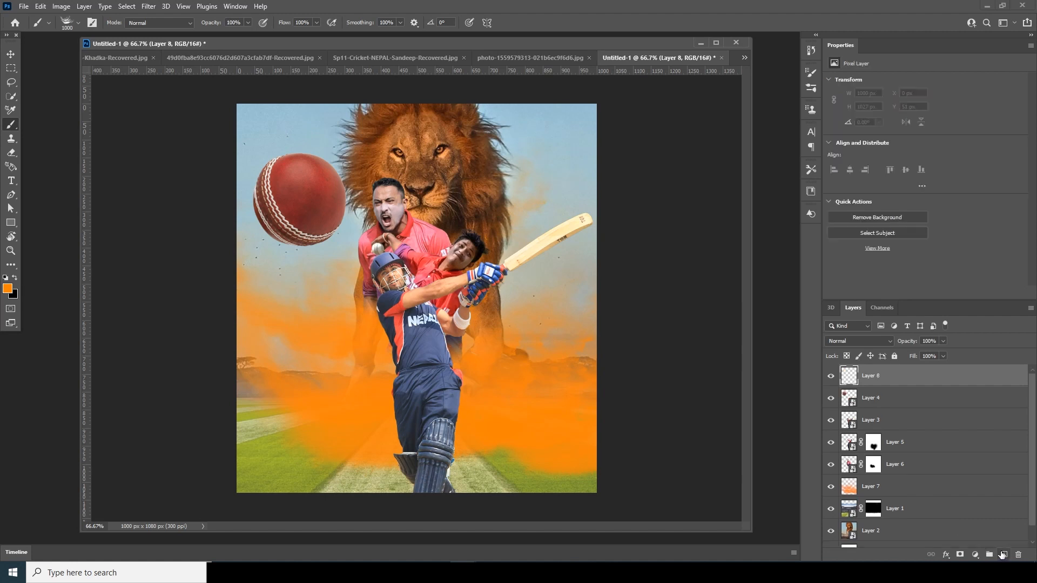
pyautogui.click(7, 289)
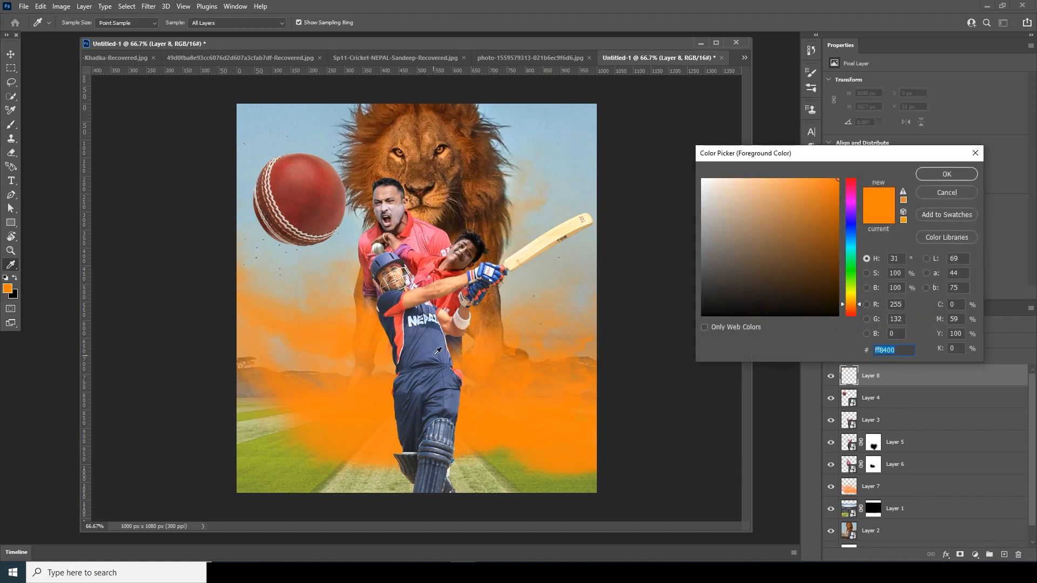
pyautogui.click(436, 349)
pyautogui.click(419, 372)
pyautogui.click(420, 365)
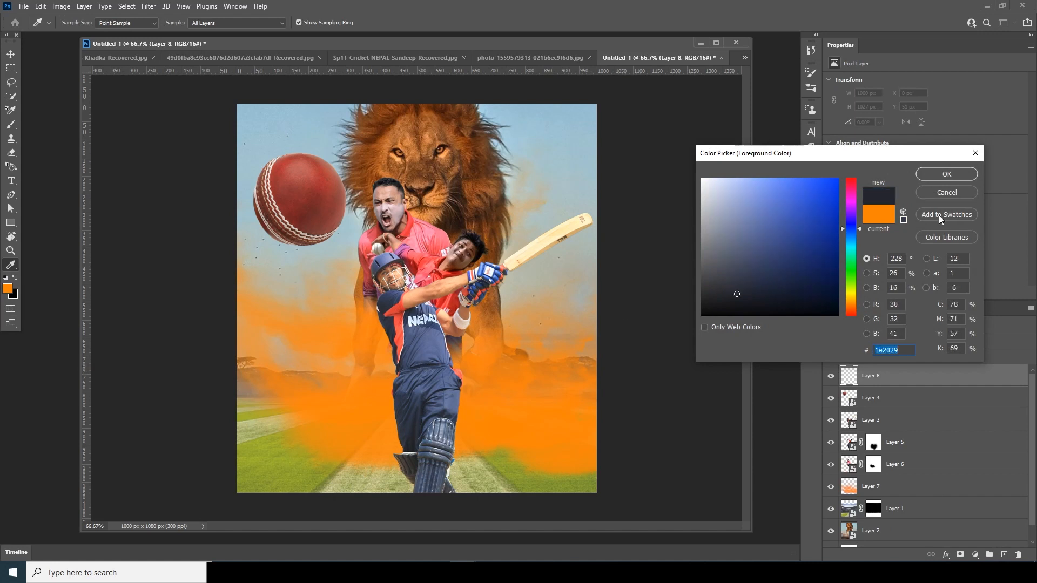
pyautogui.click(934, 175)
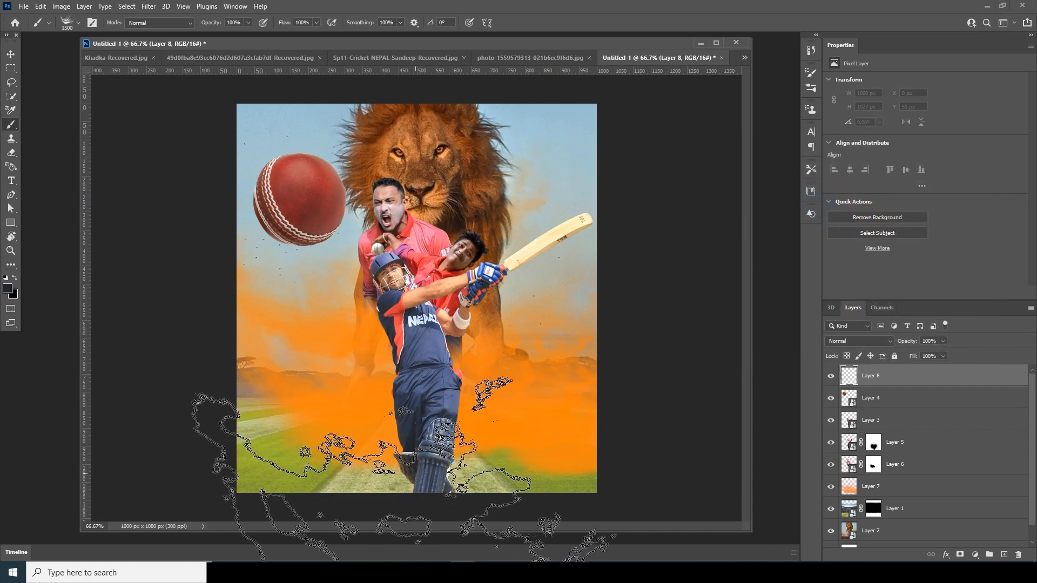
pyautogui.click(11, 54)
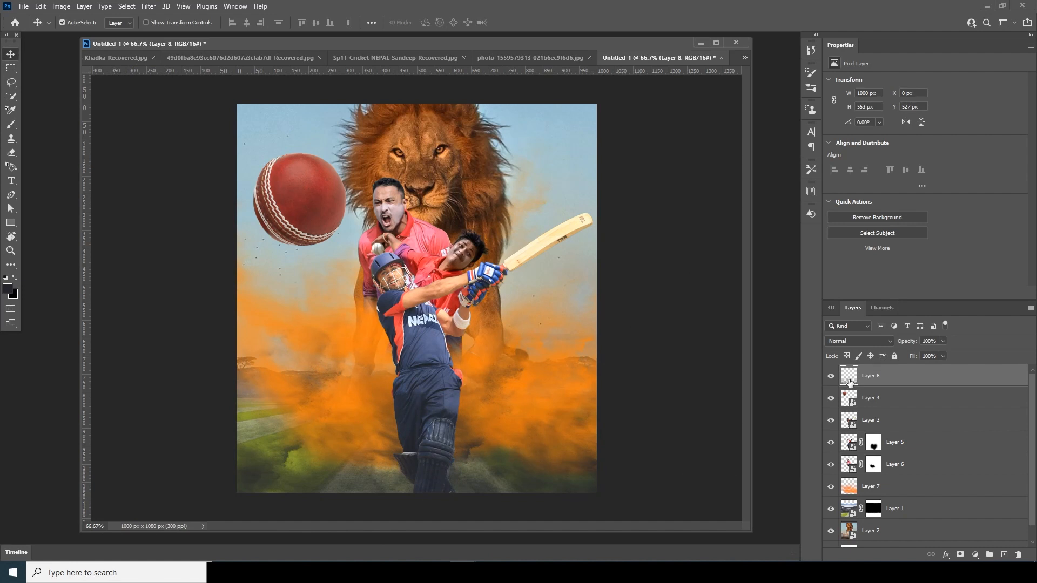
# Add a Color Lookup adjustment on top of the composite and load WindyCine LUT.cube as its 3D LUT.
pyautogui.click(975, 556)
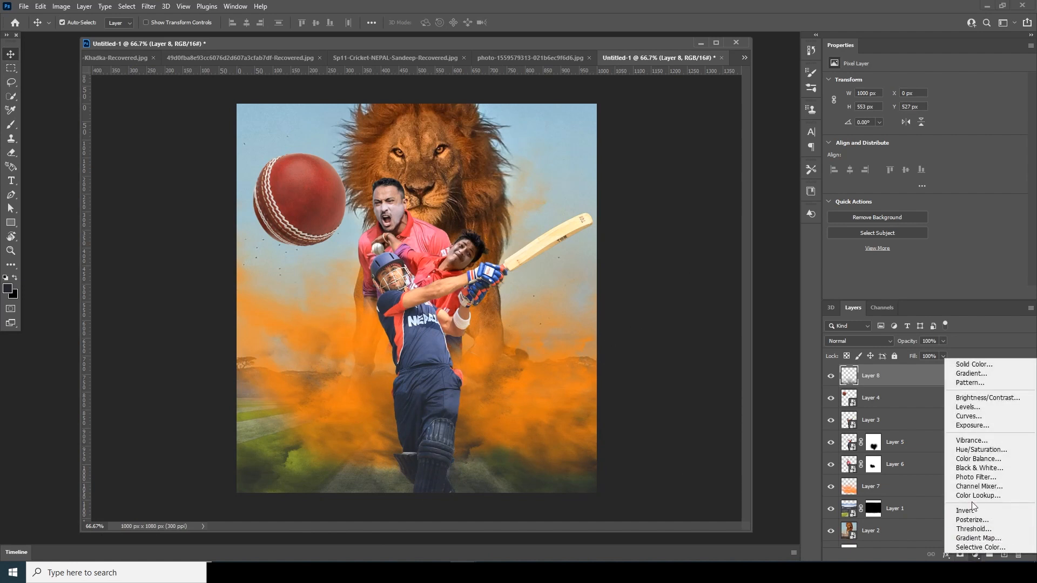
pyautogui.click(977, 496)
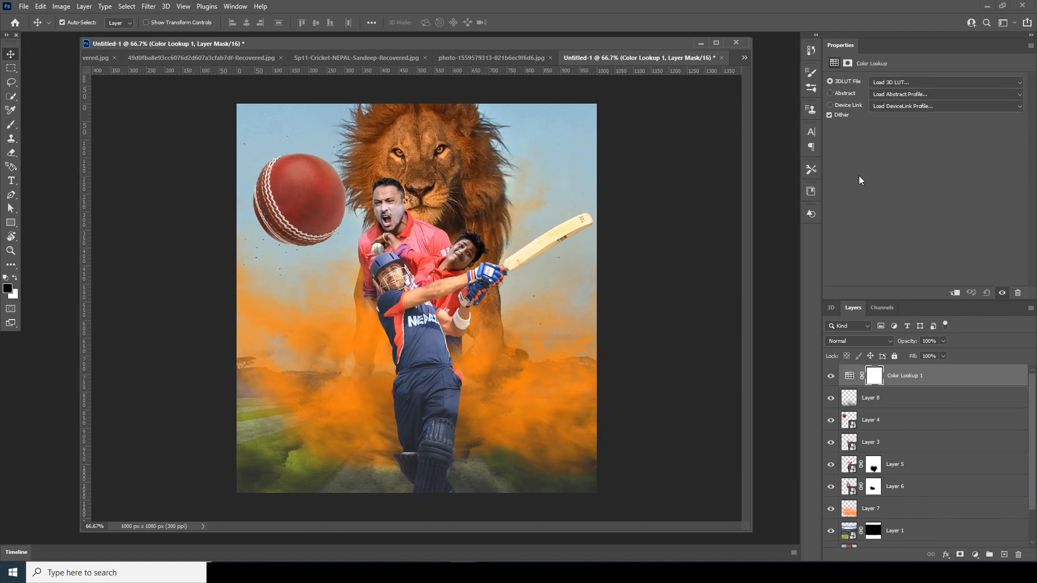
pyautogui.click(945, 82)
pyautogui.click(896, 88)
pyautogui.click(172, 78)
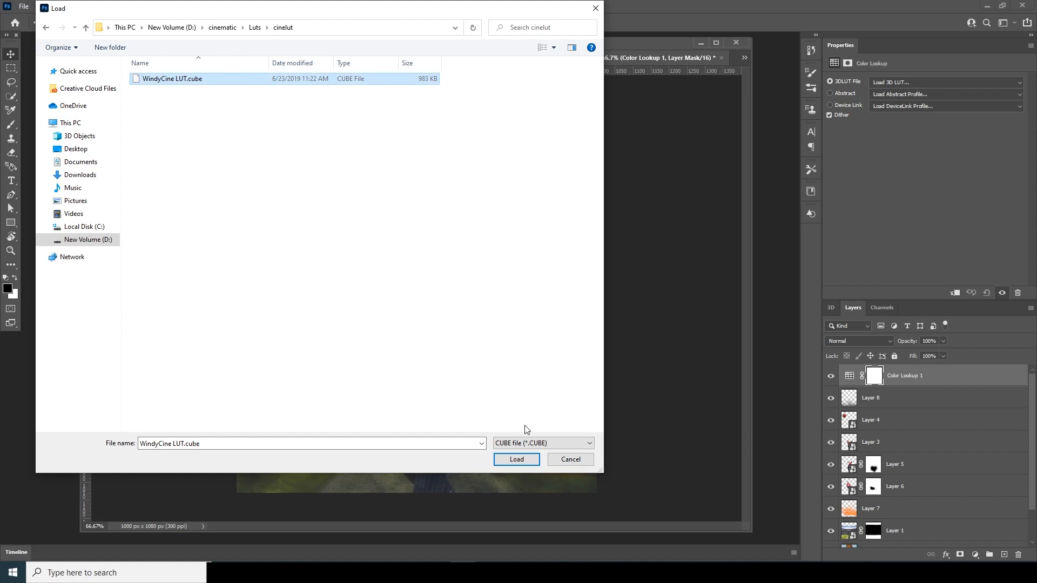
pyautogui.click(516, 459)
# Add a layer mask to the orange powder layer, Layer 7.
pyautogui.click(864, 398)
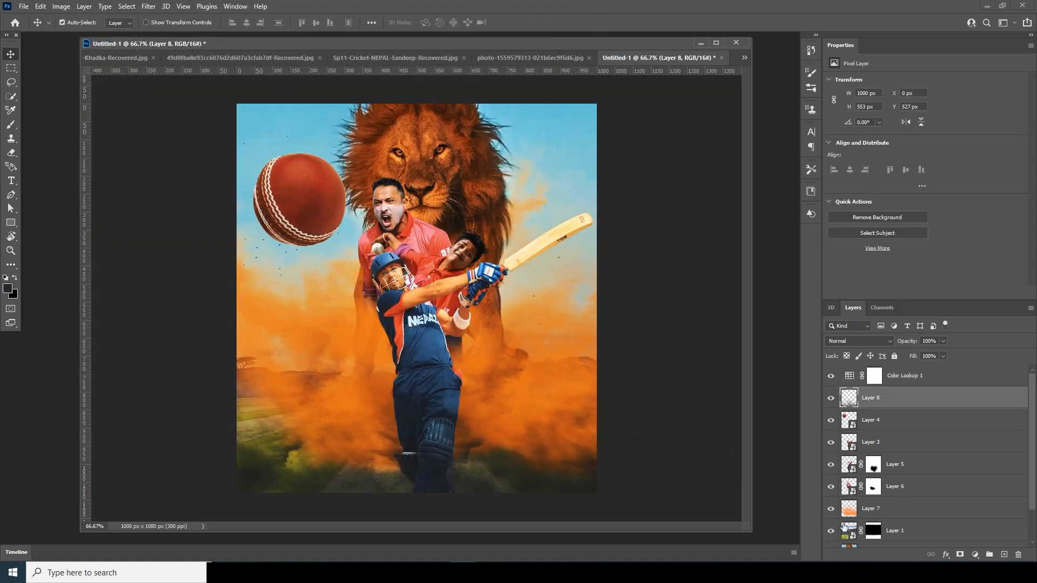
pyautogui.click(869, 508)
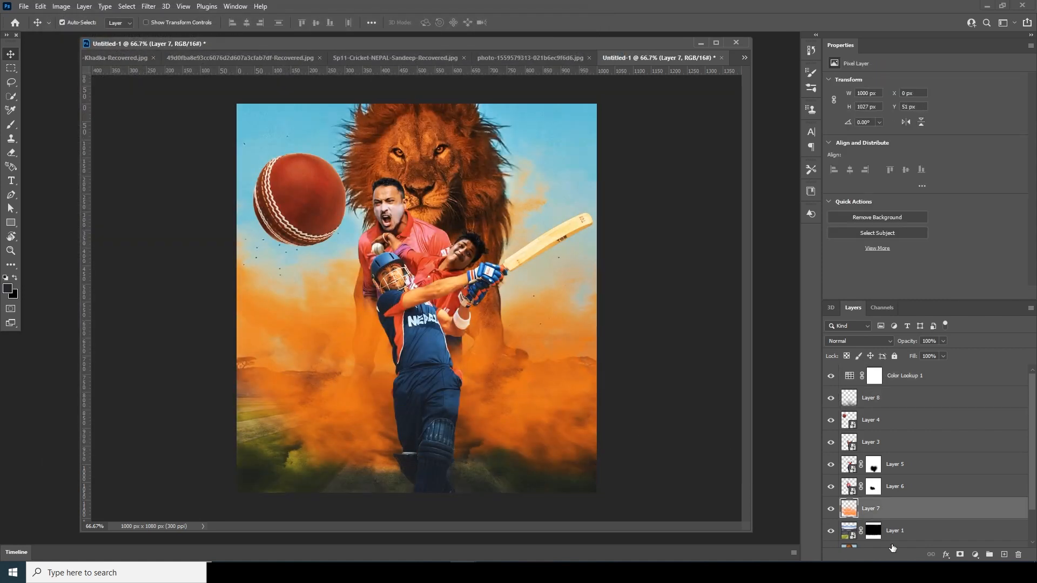
pyautogui.click(959, 555)
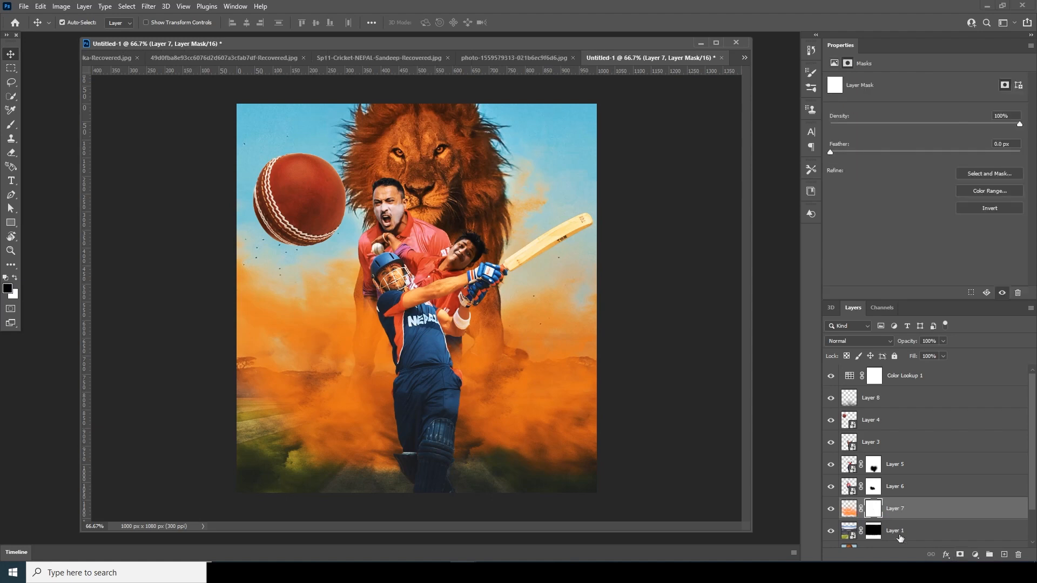
# Paint black on Layer 7's mask with the powder brush reduced to 900 px to hide the orange over the lower field.
pyautogui.press('b')
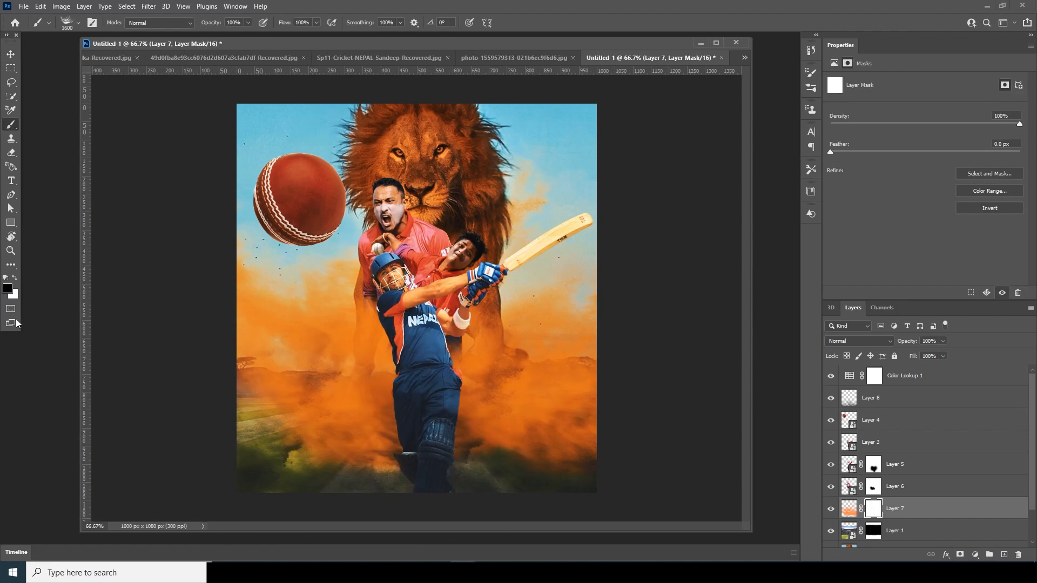
pyautogui.press('[')
pyautogui.press('[')
pyautogui.press('[')
pyautogui.press('[')
pyautogui.press('[')
pyautogui.press('[')
pyautogui.press('[')
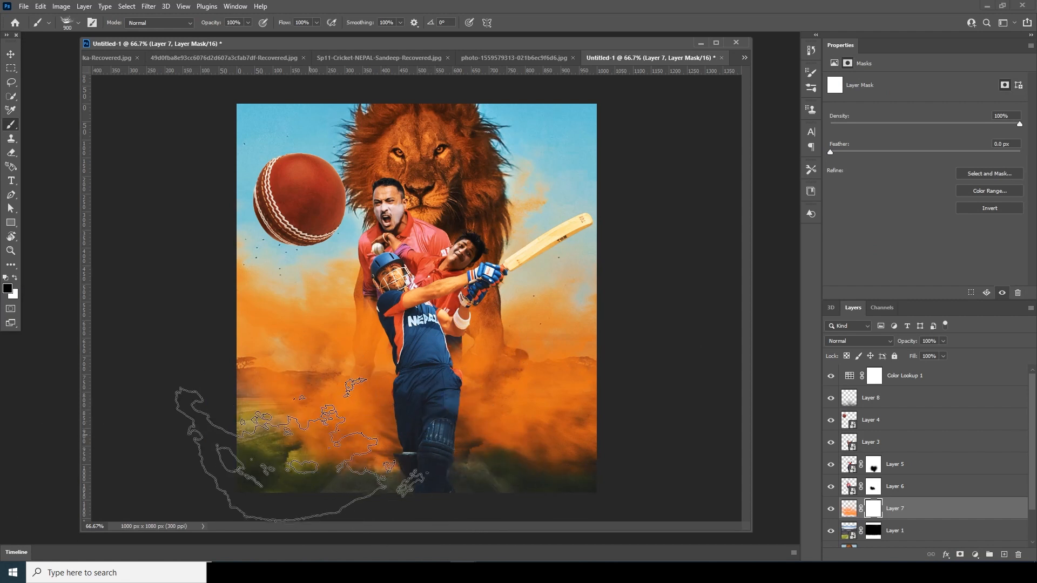
pyautogui.click(318, 442)
pyautogui.click(352, 434)
pyautogui.moveTo(364, 459)
pyautogui.mouseDown()
pyautogui.moveTo(440, 471)
pyautogui.moveTo(549, 458)
pyautogui.mouseUp()
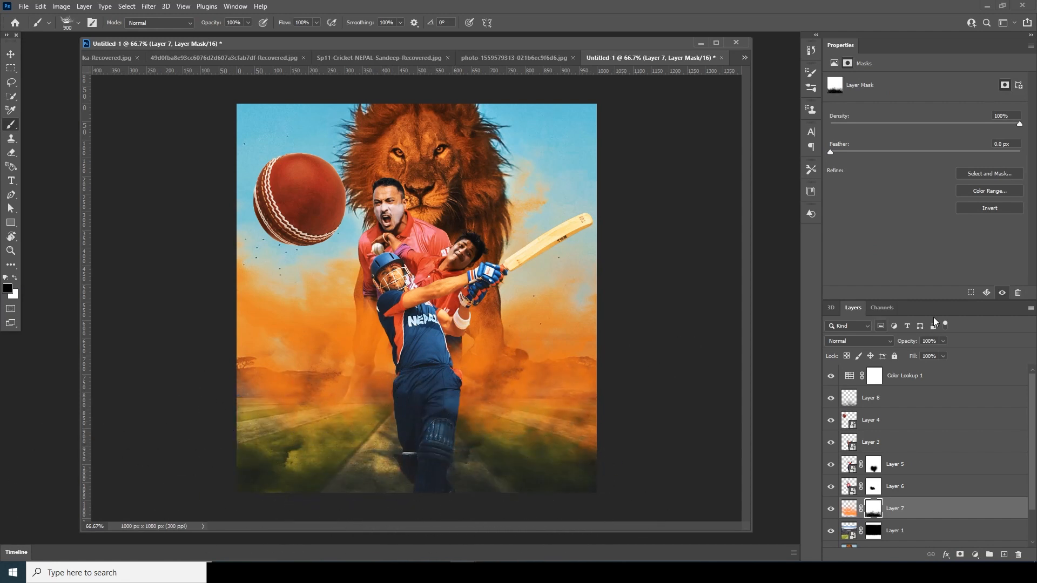
# Create a new layer directly above the cricket ball layer, Layer 4.
pyautogui.click(885, 397)
pyautogui.press('v')
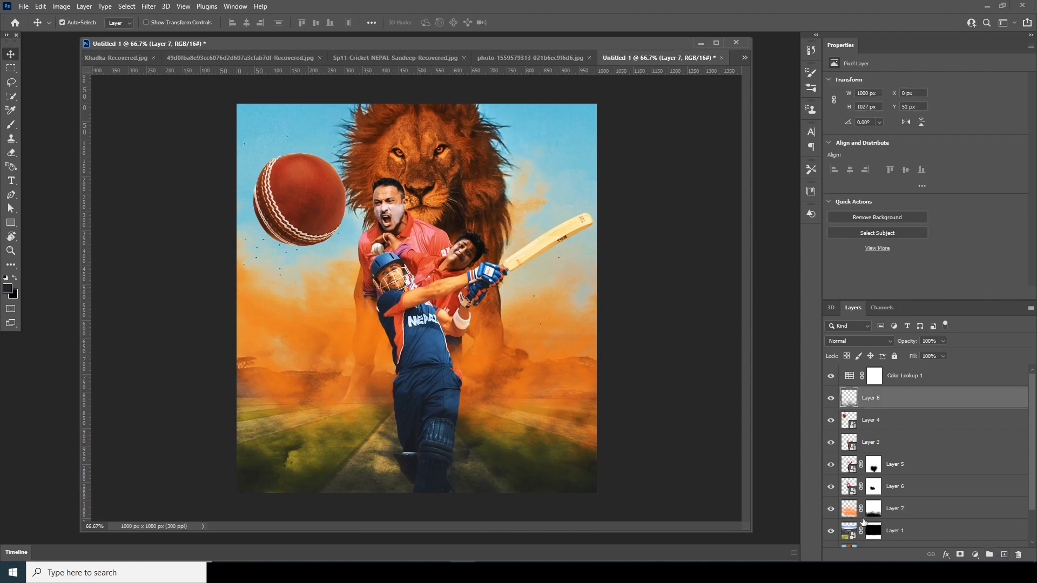
pyautogui.click(862, 517)
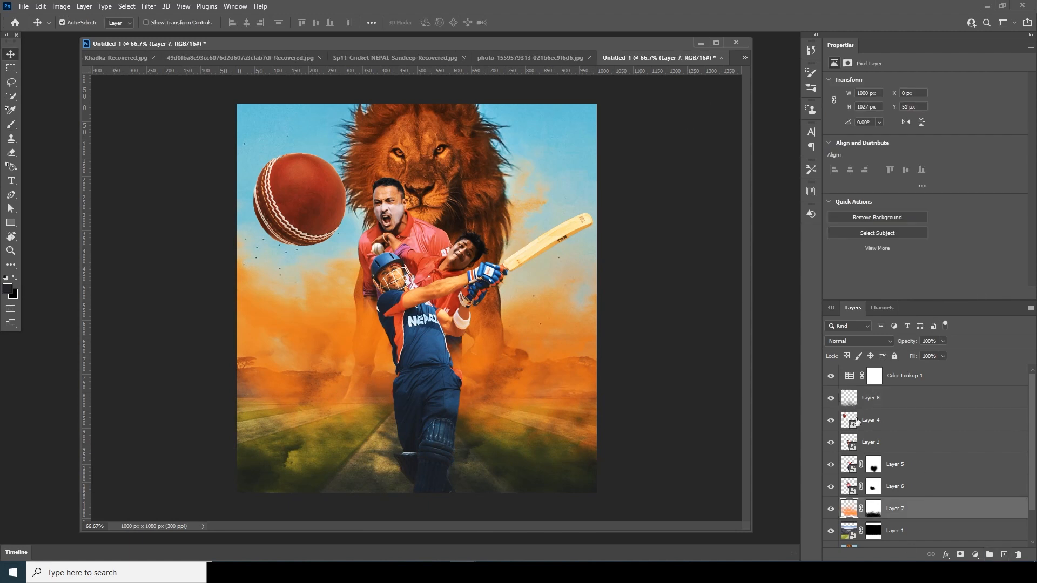
pyautogui.click(856, 421)
pyautogui.click(1003, 555)
# Choose the 004_Explosion brush from the Explosion_Brushes set and reduce it to 1200 px.
pyautogui.press('b')
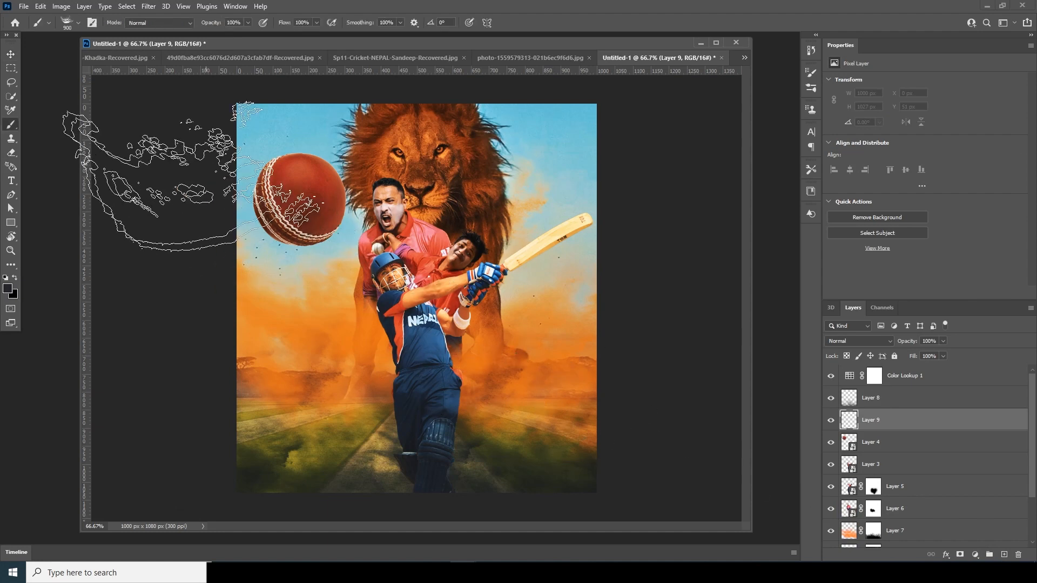
pyautogui.click(77, 23)
pyautogui.moveTo(129, 171); pyautogui.dragTo(144, 342)
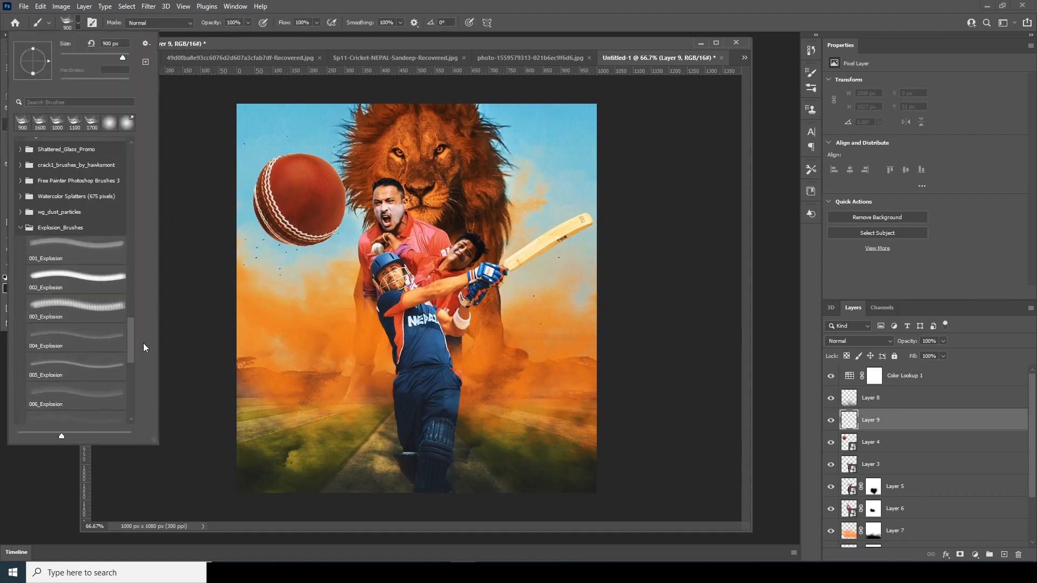
pyautogui.click(98, 282)
pyautogui.press('.')
pyautogui.press('.')
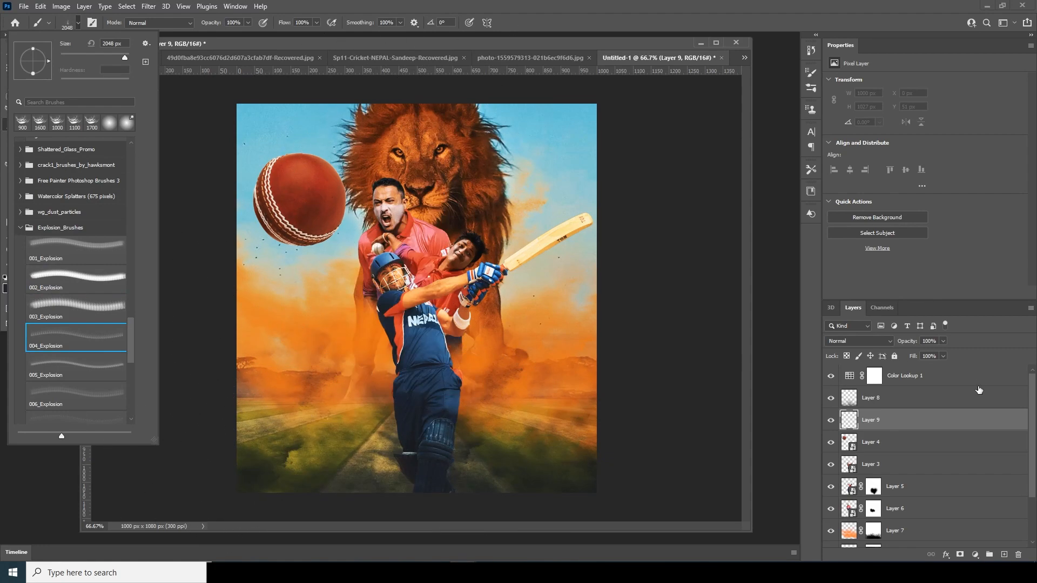
pyautogui.click(876, 423)
pyautogui.press('[')
pyautogui.press('[')
pyautogui.press('[')
pyautogui.press('[')
pyautogui.press('[')
pyautogui.press('[')
pyautogui.press('[')
pyautogui.press('[')
pyautogui.press('[')
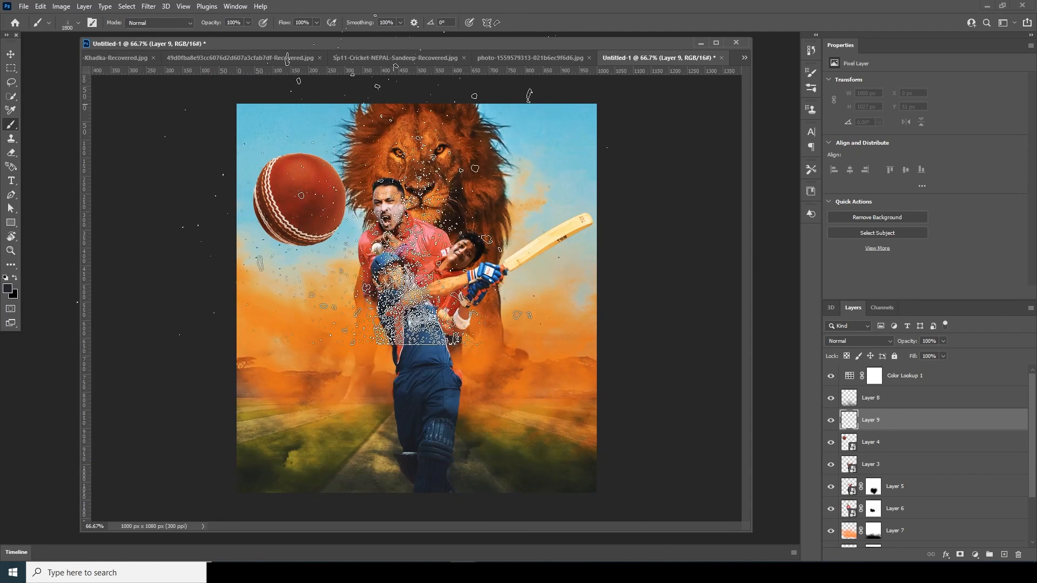
# Stamp dark debris beside the bat's tip with the brush angled to -68° and erase the debris's hard inner edge.
pyautogui.click(78, 23)
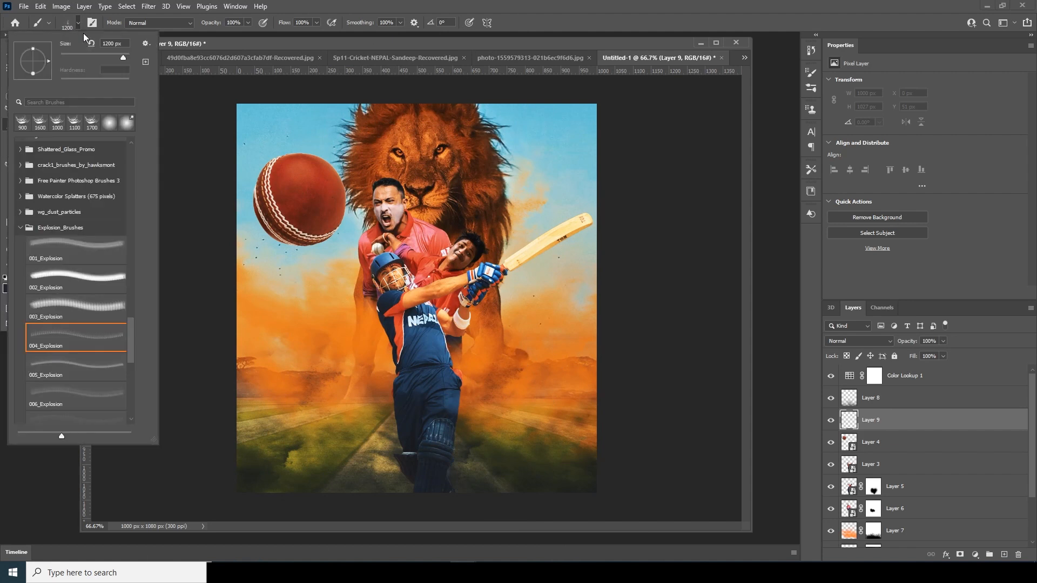
pyautogui.moveTo(47, 74); pyautogui.dragTo(75, 30)
pyautogui.moveTo(45, 71); pyautogui.dragTo(38, 75)
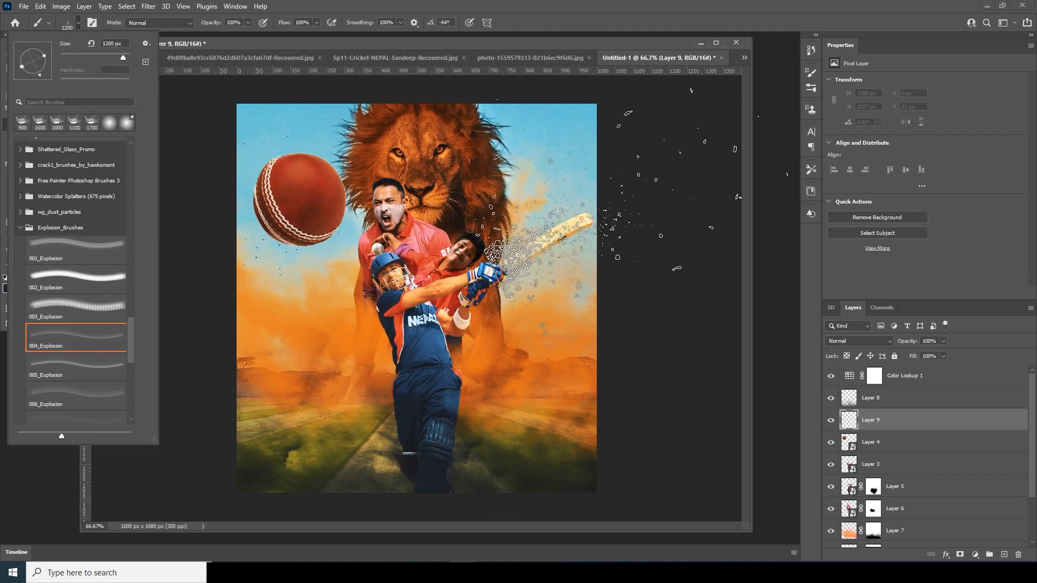
pyautogui.click(645, 208)
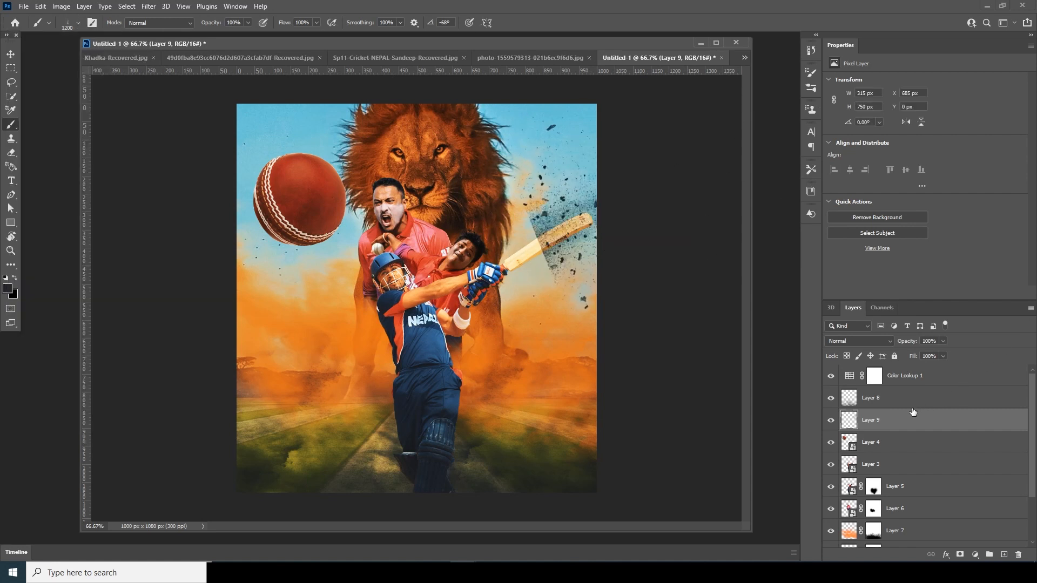
pyautogui.press('e')
pyautogui.moveTo(513, 217)
pyautogui.mouseDown()
pyautogui.moveTo(524, 269)
pyautogui.moveTo(550, 287)
pyautogui.moveTo(553, 307)
pyautogui.moveTo(519, 312)
pyautogui.moveTo(526, 282)
pyautogui.moveTo(512, 247)
pyautogui.moveTo(492, 283)
pyautogui.moveTo(529, 250)
pyautogui.mouseUp()
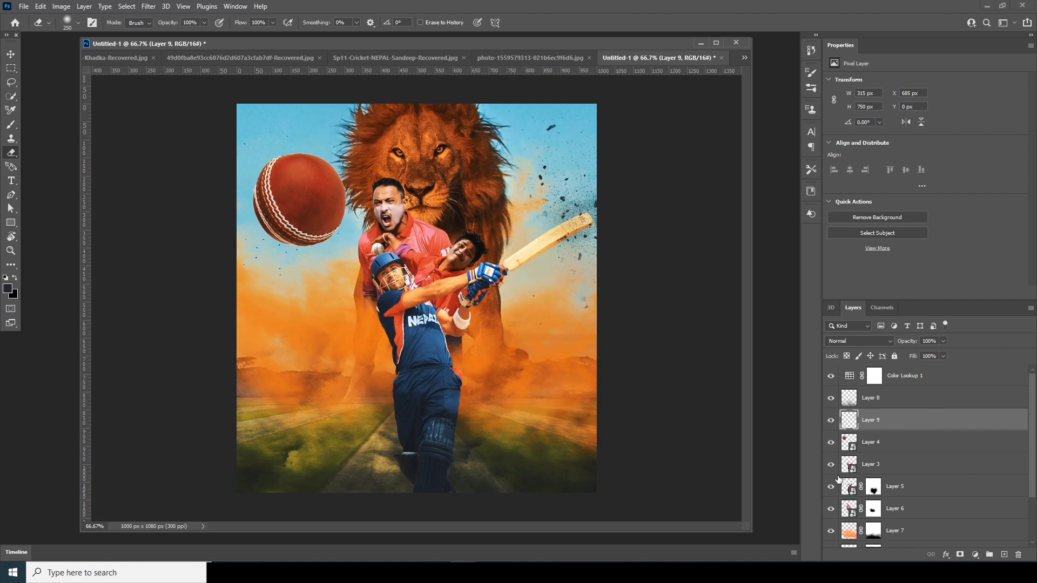
# On another new layer, stamp dark debris around the cricket ball at -156° and erase the part covering the ball.
pyautogui.click(1004, 554)
pyautogui.press('b')
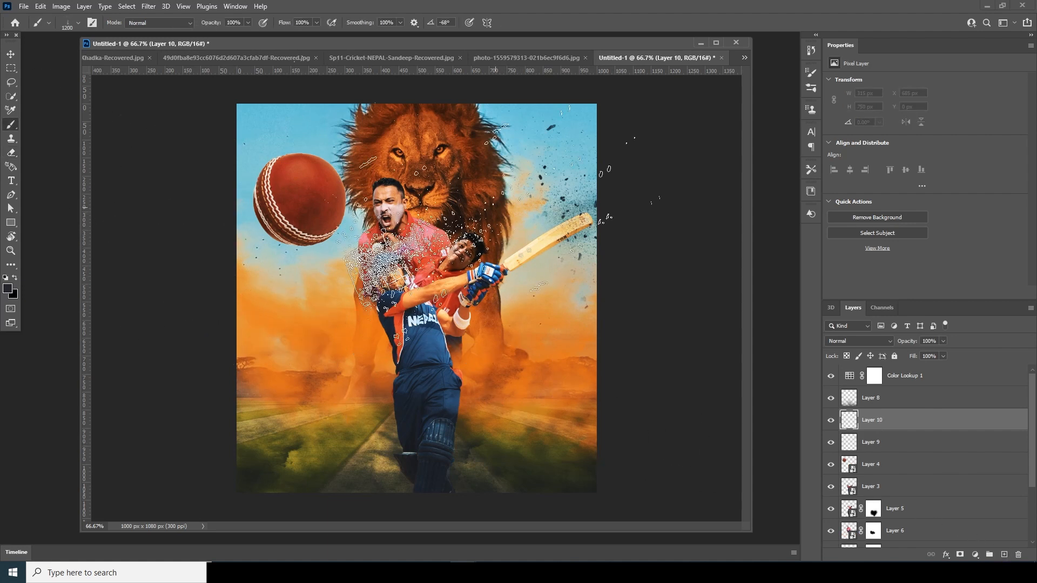
pyautogui.click(78, 22)
pyautogui.moveTo(29, 75); pyautogui.dragTo(20, 67)
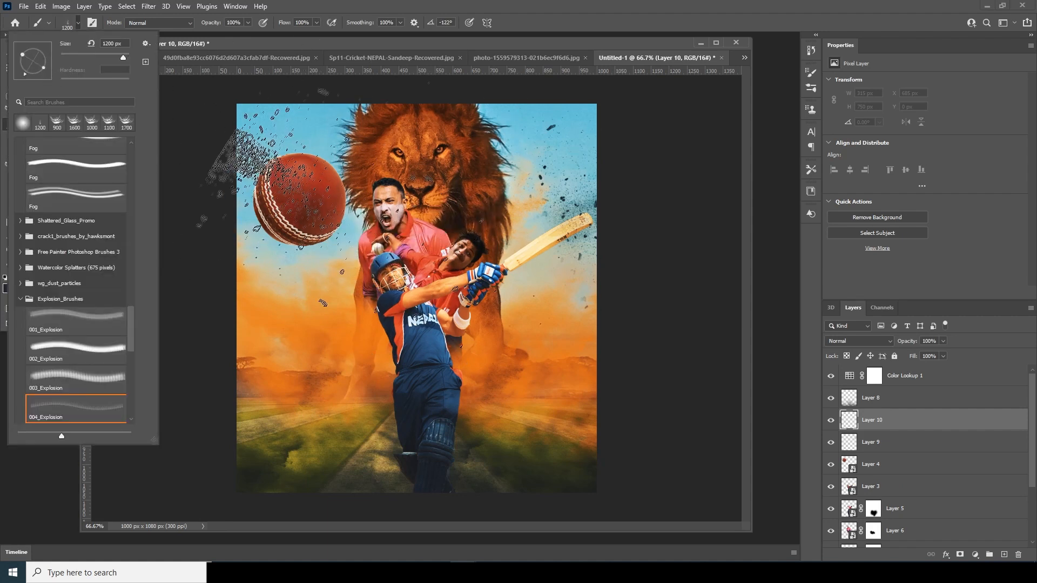
pyautogui.click(381, 367)
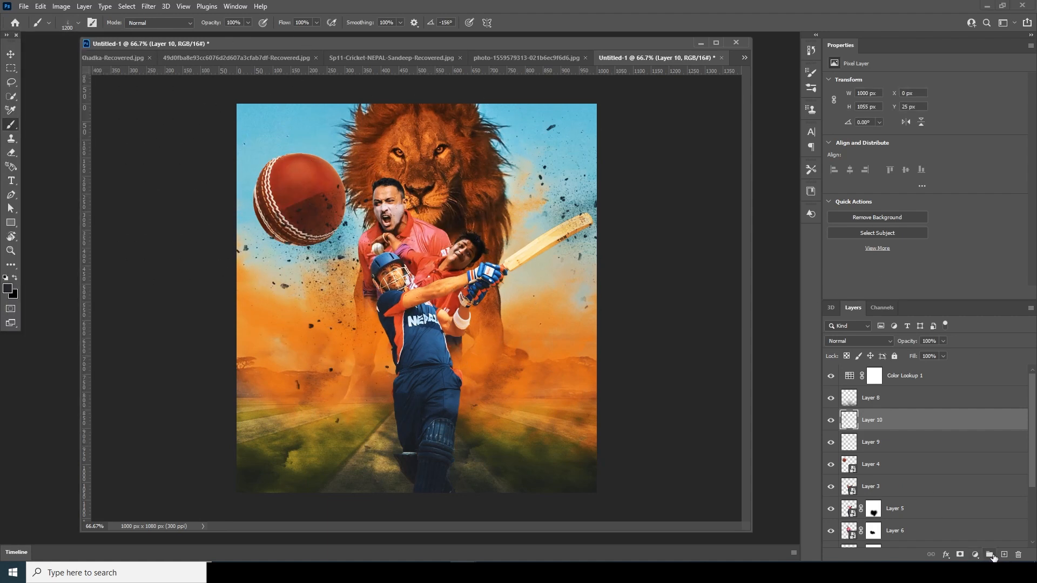
pyautogui.press('e')
pyautogui.moveTo(329, 178)
pyautogui.mouseDown()
pyautogui.moveTo(296, 186)
pyautogui.moveTo(296, 196)
pyautogui.moveTo(309, 179)
pyautogui.mouseUp()
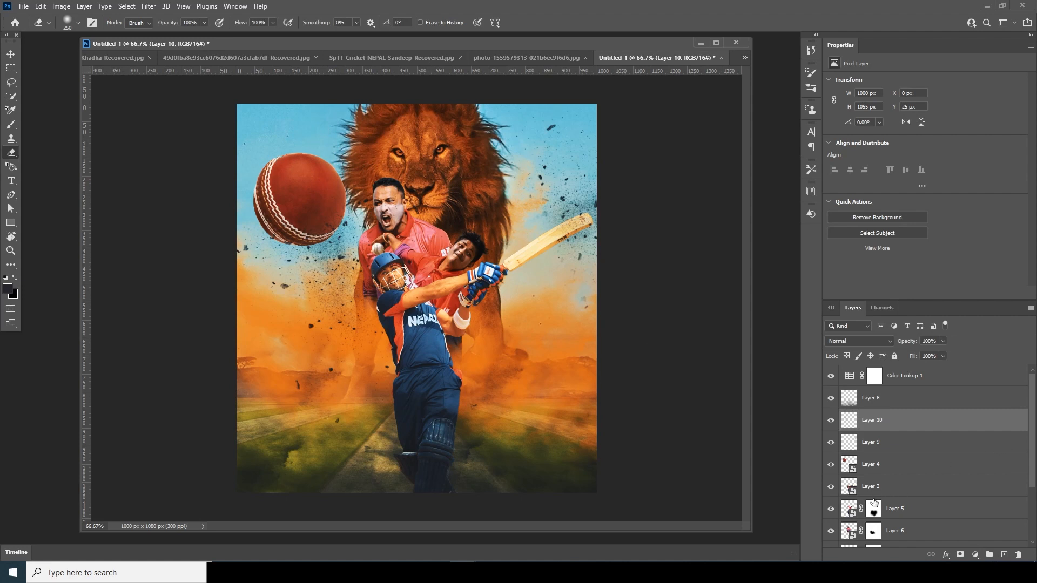
# Create a new layer directly above the orange powder layer, Layer 7, for painting with the brush.
pyautogui.scroll(-2, 1033, 469)
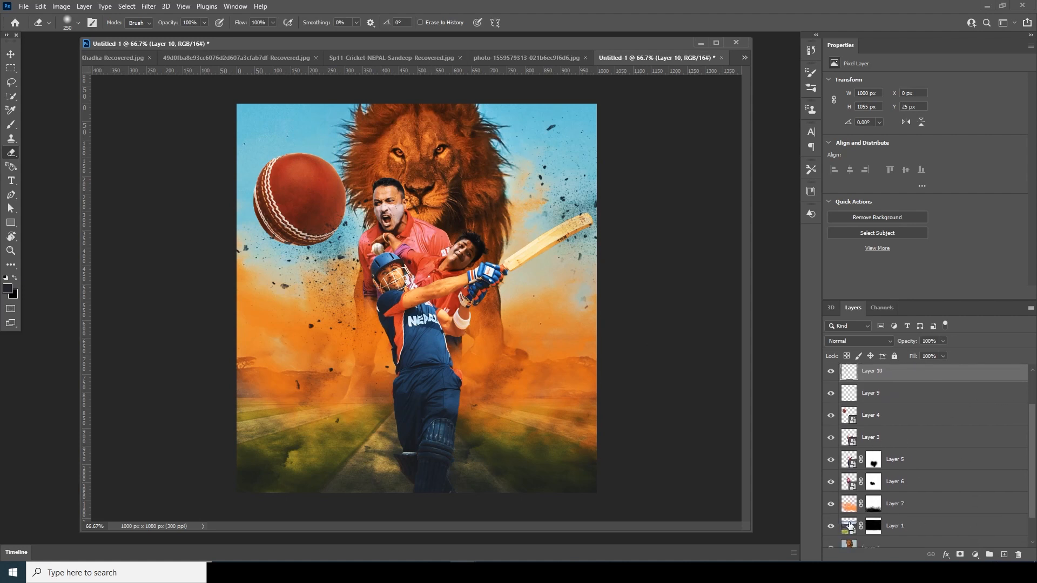
pyautogui.click(849, 525)
pyautogui.click(852, 507)
pyautogui.click(1003, 554)
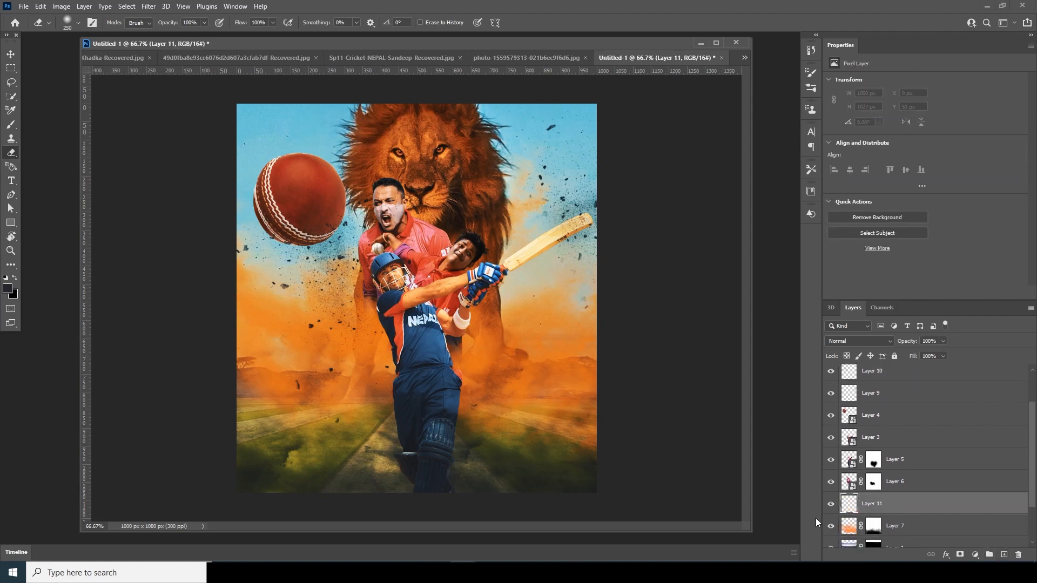
pyautogui.press('b')
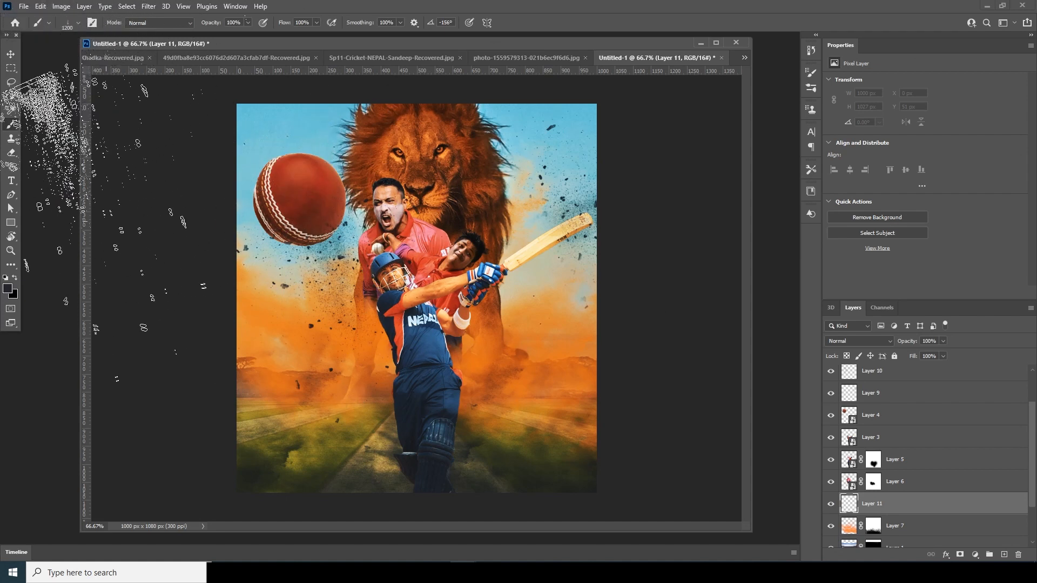
# Angle the debris brush to 34° and stamp pale orange #fdd490 debris around the players on Layer 11 at about 1500 px.
pyautogui.click(81, 24)
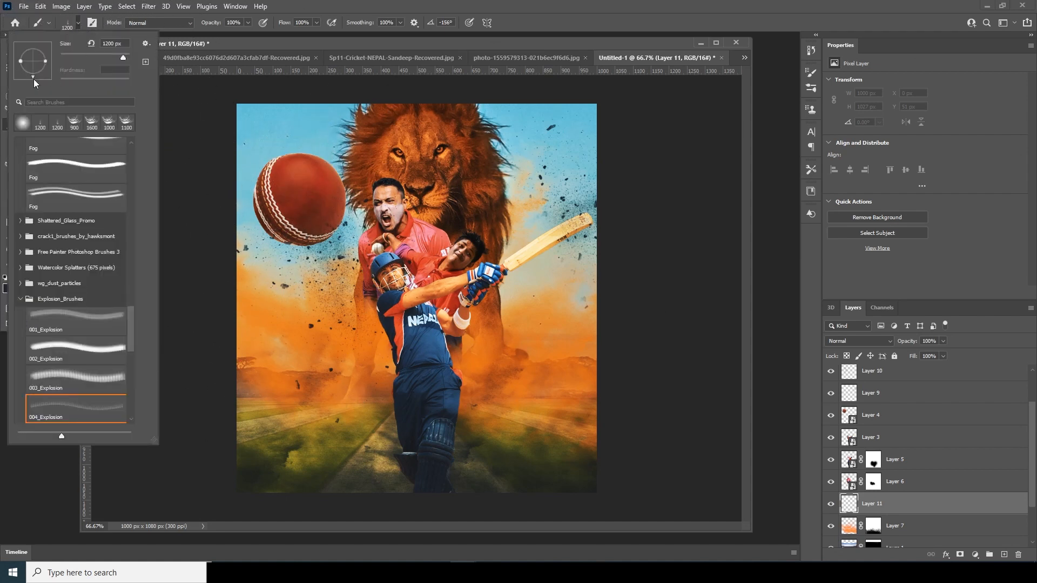
pyautogui.moveTo(54, 44); pyautogui.dragTo(52, 42)
pyautogui.click(840, 508)
pyautogui.click(8, 288)
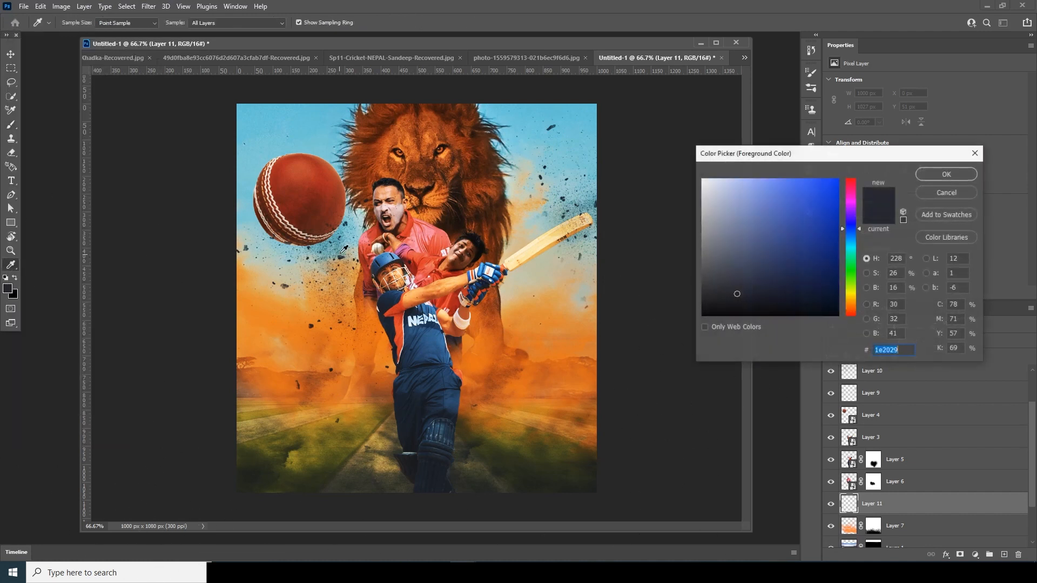
pyautogui.click(294, 299)
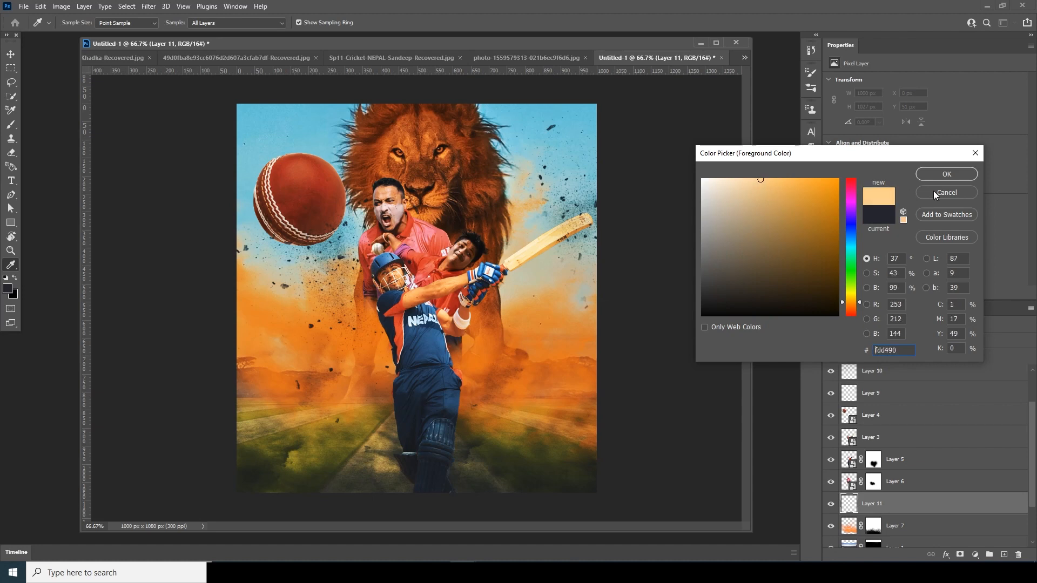
pyautogui.press('Return')
pyautogui.press('[')
pyautogui.press('[')
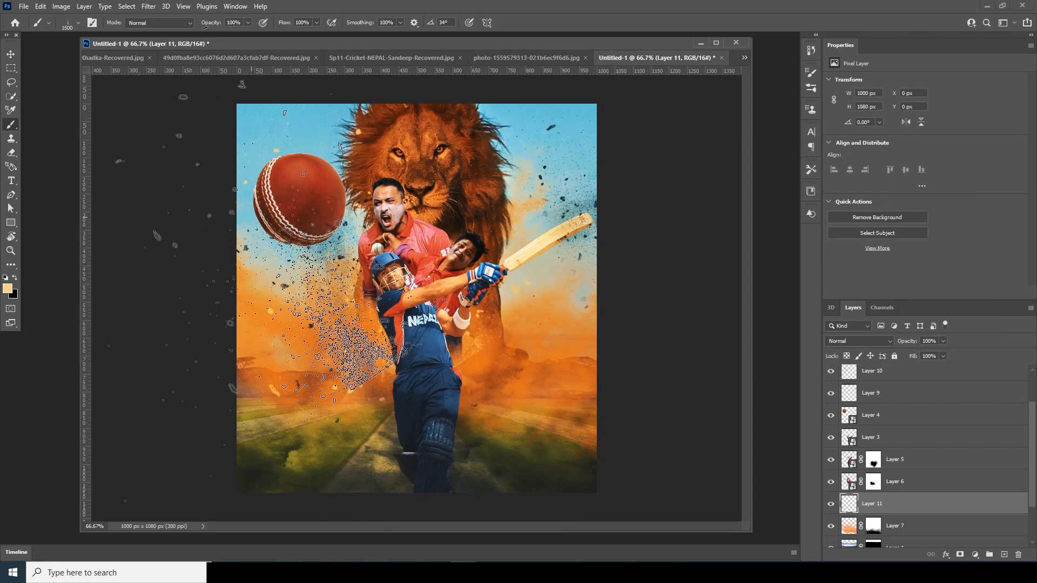
# On another new layer, switch the brush colour to dark grey and stamp debris beside the players.
pyautogui.click(1004, 555)
pyautogui.click(11, 290)
pyautogui.moveTo(708, 264); pyautogui.dragTo(703, 277)
pyautogui.click(948, 174)
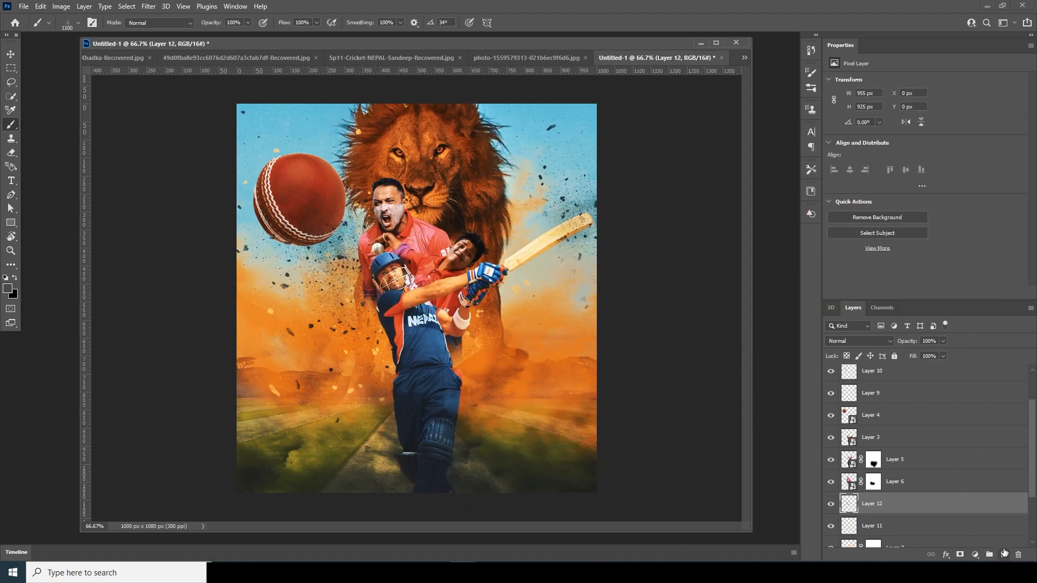
# On a further new layer, stamp dark debris on the bat side of the players with the brush angled to -20° and enlarged to about 1900 px.
pyautogui.click(1003, 555)
pyautogui.click(78, 23)
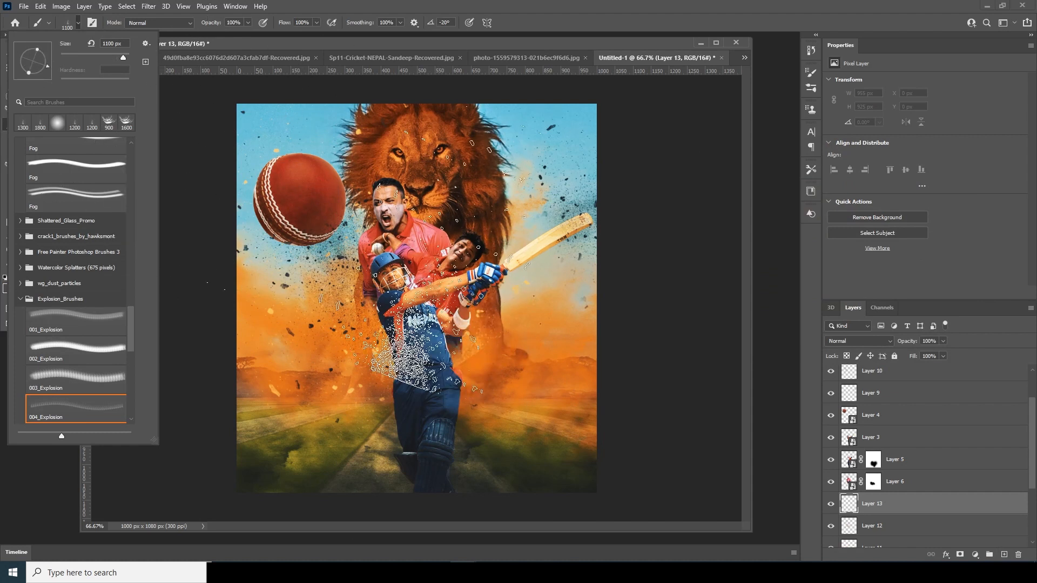
pyautogui.click(921, 506)
pyautogui.press(']')
pyautogui.press(']')
pyautogui.press(']')
pyautogui.press(']')
pyautogui.press(']')
pyautogui.press(']')
pyautogui.press(']')
pyautogui.press(']')
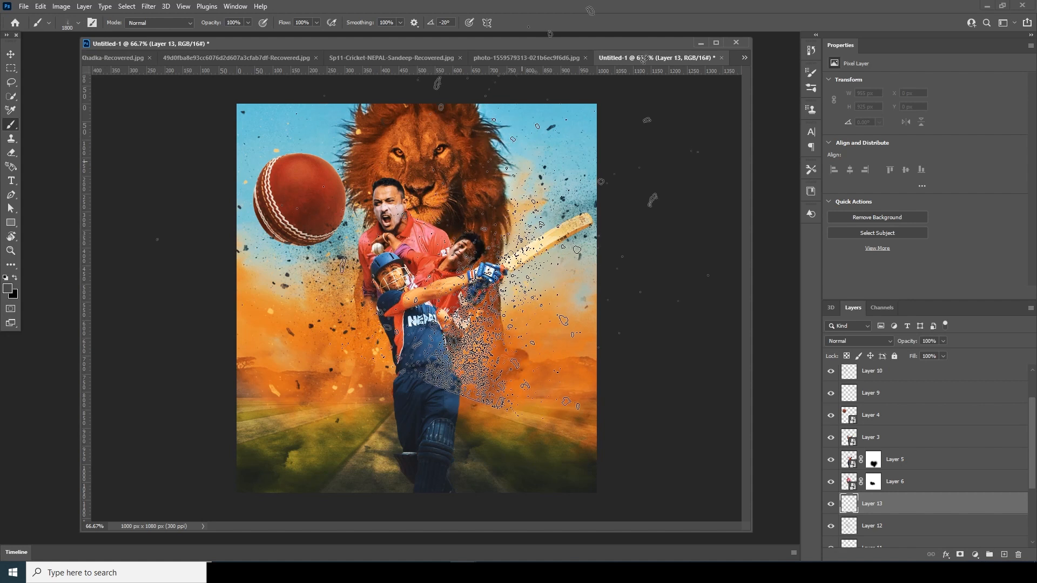
pyautogui.click(521, 161)
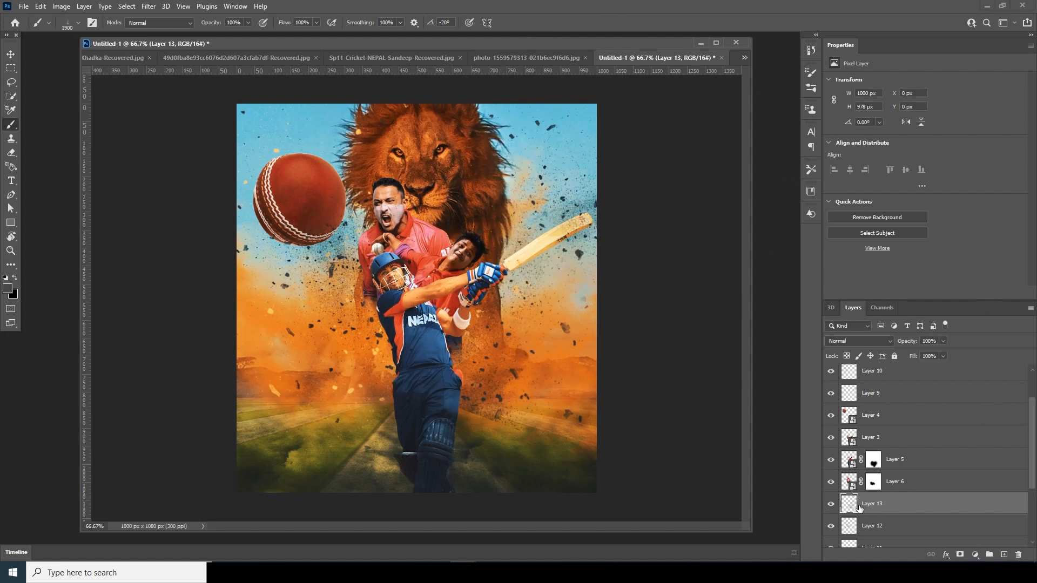
# Apply an orange Color Overlay in Normal mode at 100% opacity to the debris on Layer 13.
pyautogui.press('e')
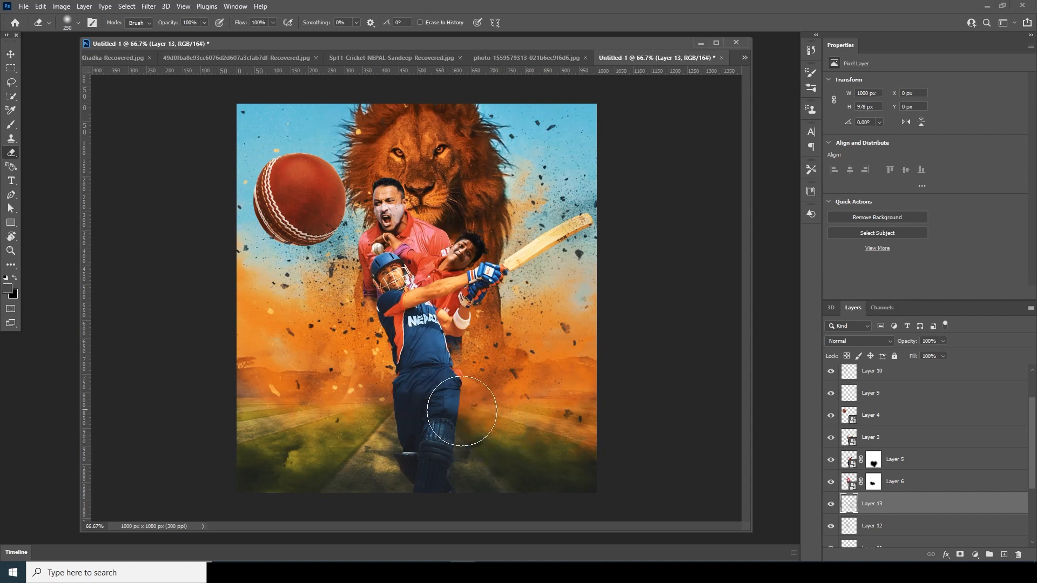
pyautogui.click(945, 555)
pyautogui.click(959, 514)
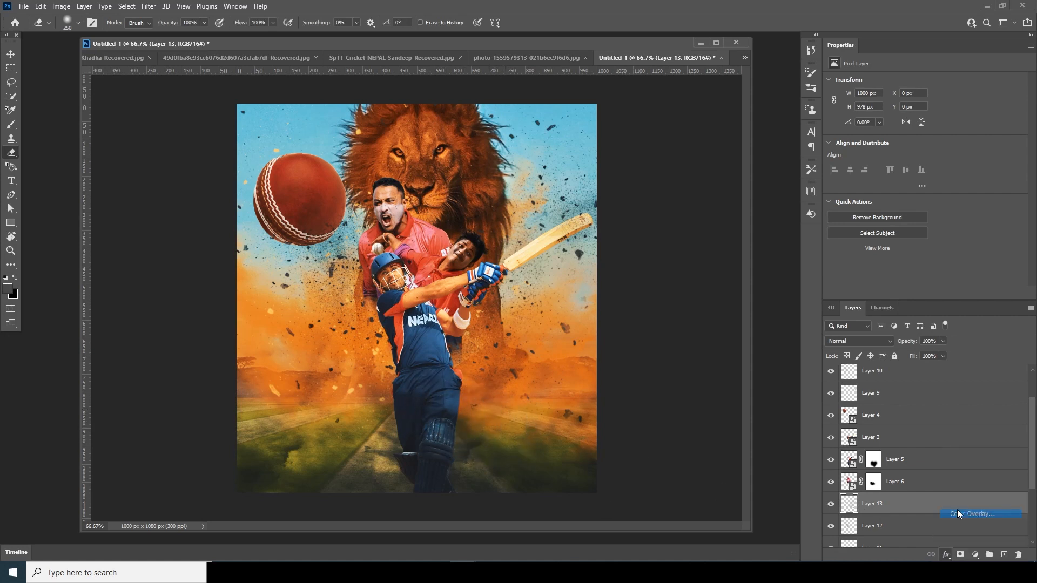
pyautogui.moveTo(753, 156); pyautogui.dragTo(781, 137)
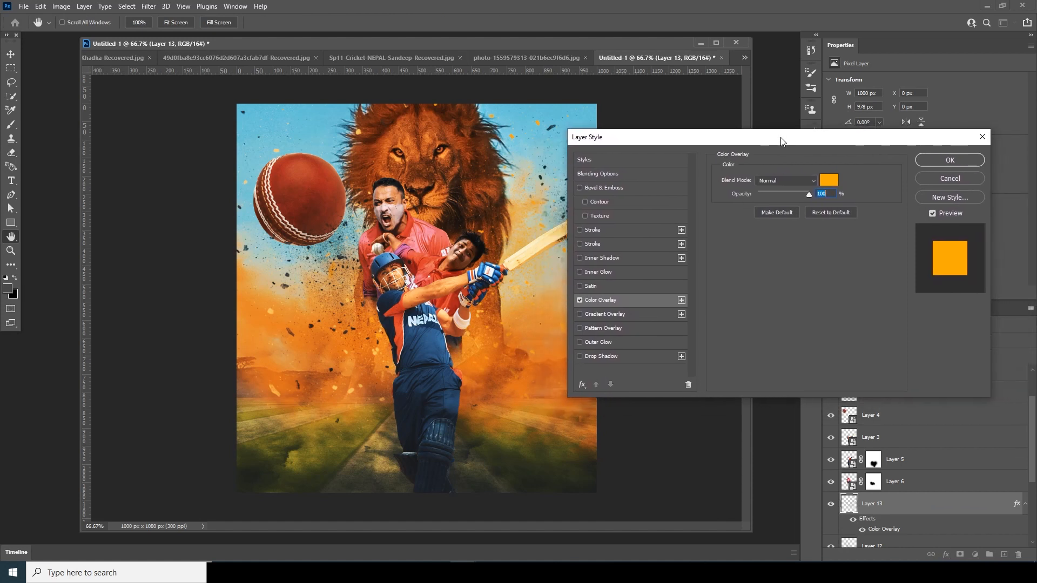
pyautogui.click(950, 161)
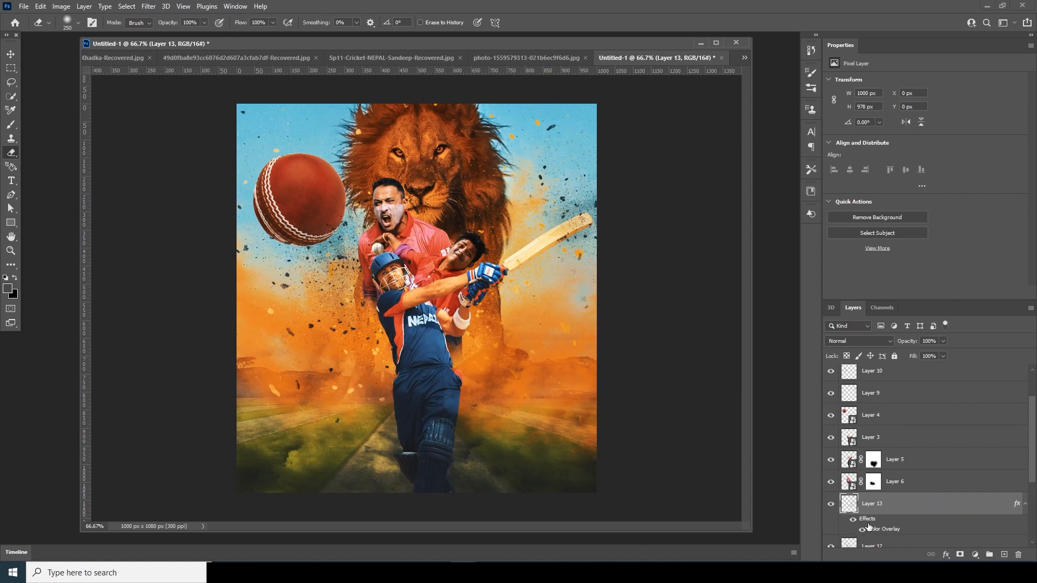
# On a new layer above Layer 13, stamp dark debris below the ball with the brush angled to 33° at 1500 px, and reduce the brush to 1000 px.
pyautogui.click(1003, 555)
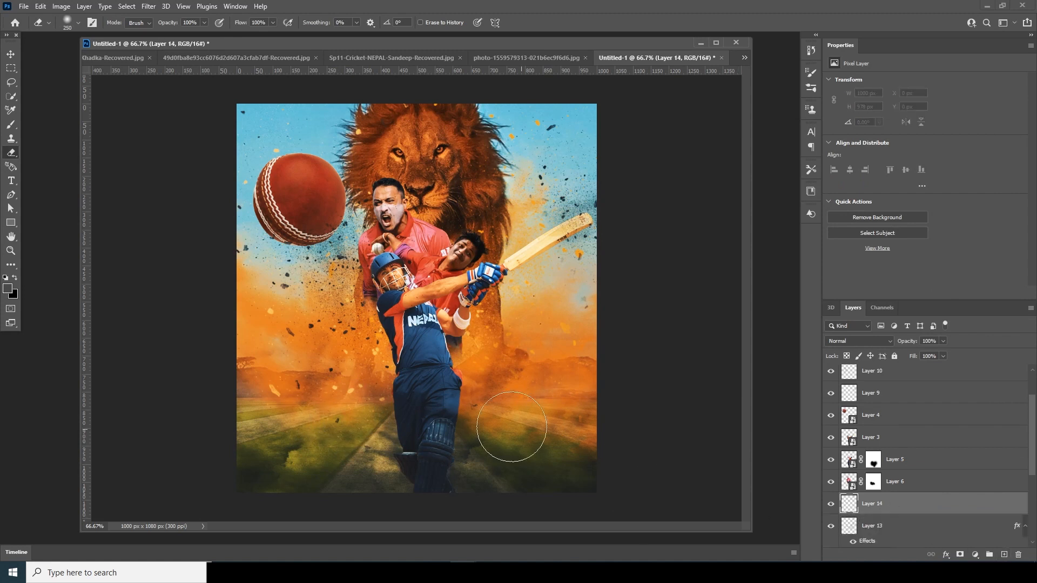
pyautogui.press('b')
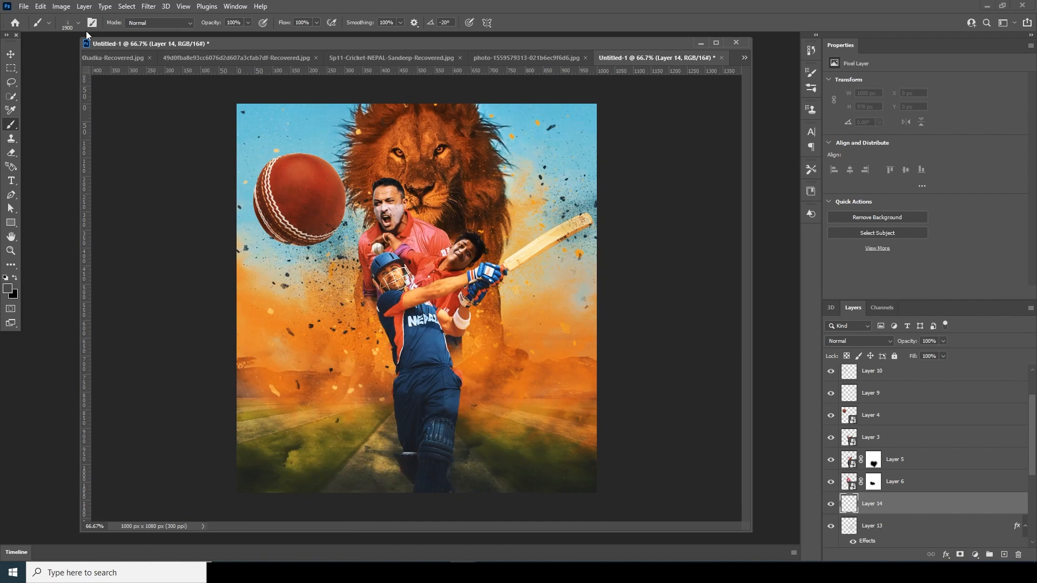
pyautogui.click(78, 23)
pyautogui.moveTo(47, 58); pyautogui.dragTo(47, 53)
pyautogui.click(868, 500)
pyautogui.press('[')
pyautogui.press('[')
pyautogui.press('[')
pyautogui.press('[')
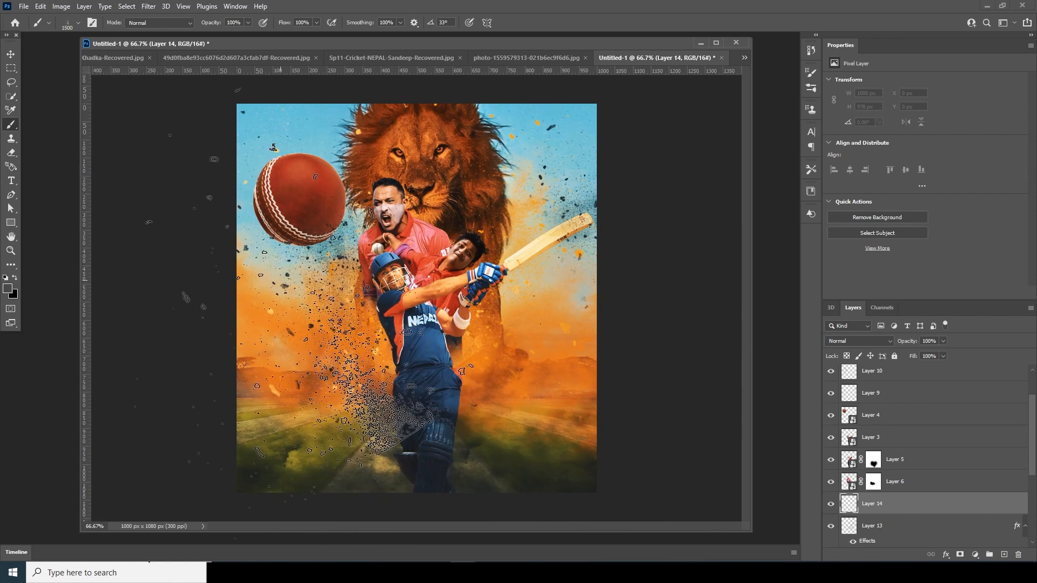
pyautogui.click(269, 273)
pyautogui.press('[')
pyautogui.press('[')
pyautogui.press('[')
pyautogui.press('[')
pyautogui.press('[')
pyautogui.press('[')
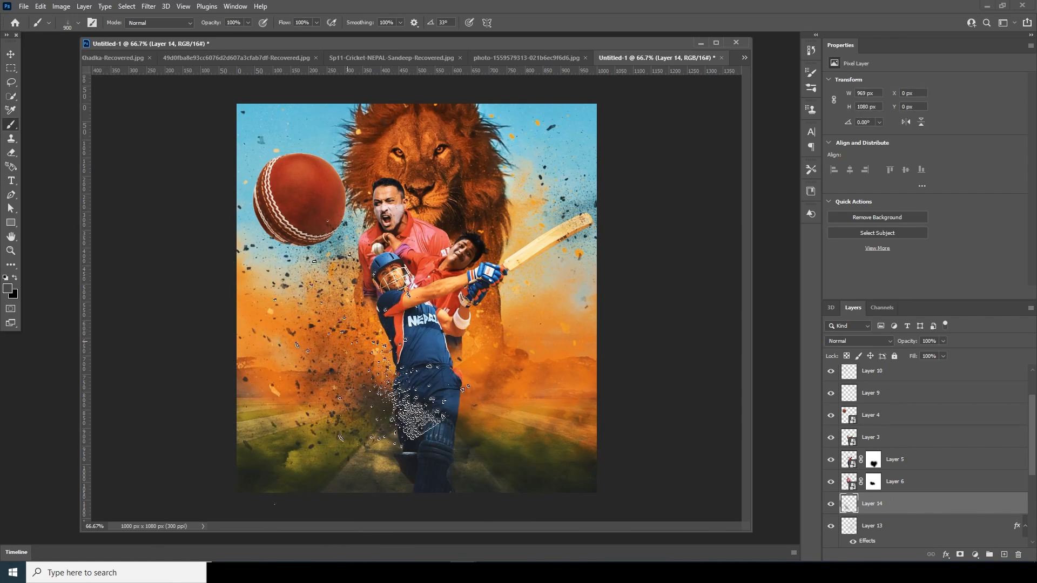
pyautogui.press(']')
# Give Layer 14's debris an orange Color Overlay in Normal mode at 100% opacity.
pyautogui.click(946, 554)
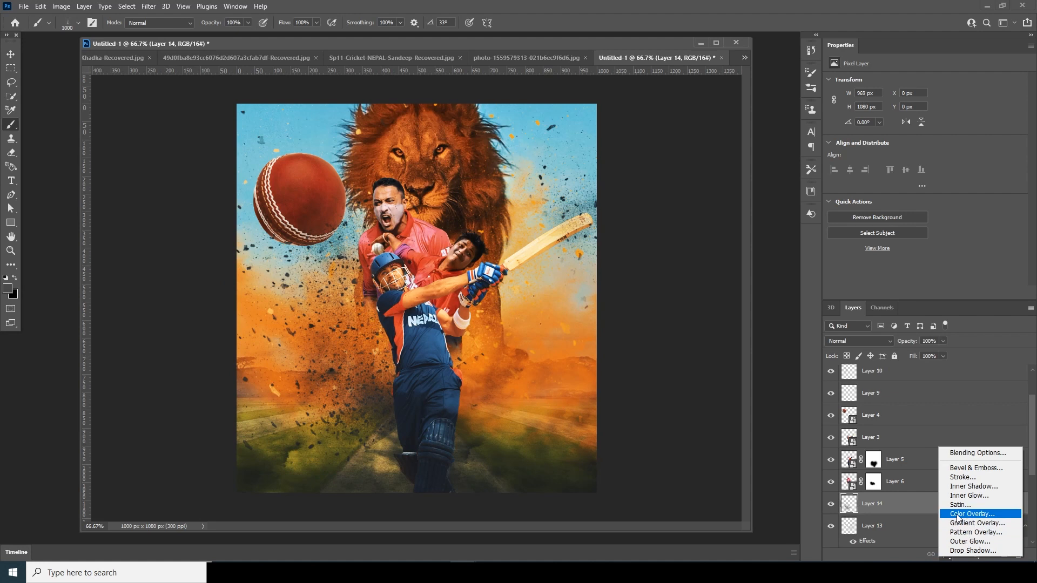
pyautogui.click(972, 508)
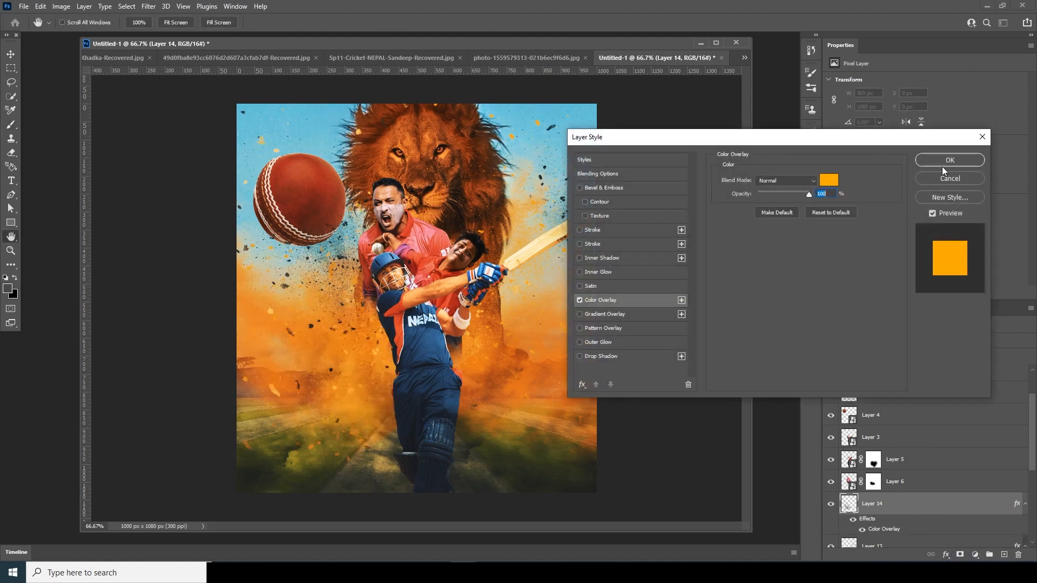
pyautogui.click(943, 165)
pyautogui.press('e')
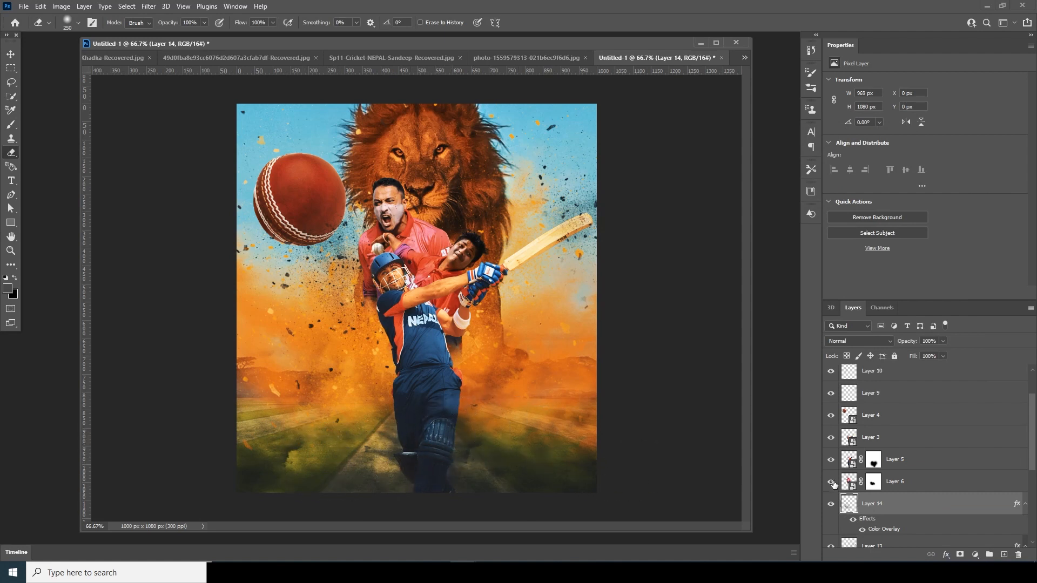
# Open the Camera Raw Filter on the batsman, Layer 3, and set Highlights to -90, Shadows to +21 and Exposure to +0.25.
pyautogui.click(10, 58)
pyautogui.click(396, 307)
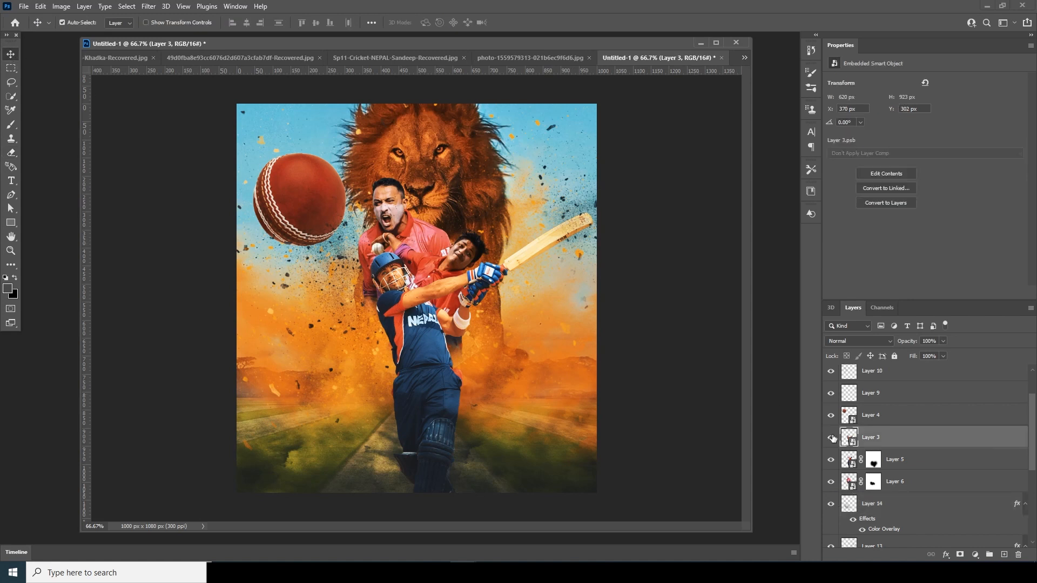
pyautogui.click(152, 7)
pyautogui.click(173, 90)
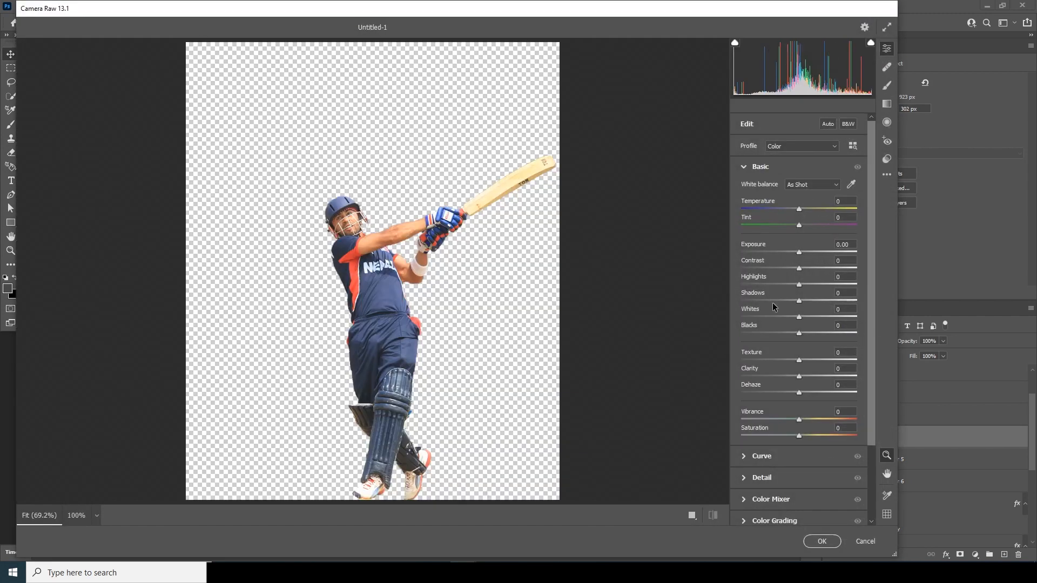
pyautogui.click(748, 286)
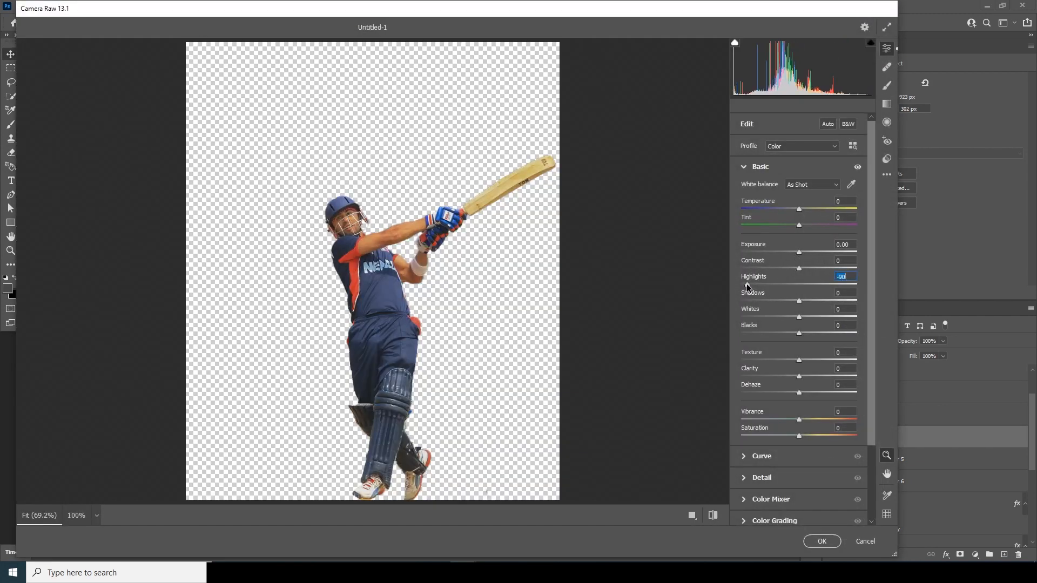
pyautogui.click(813, 302)
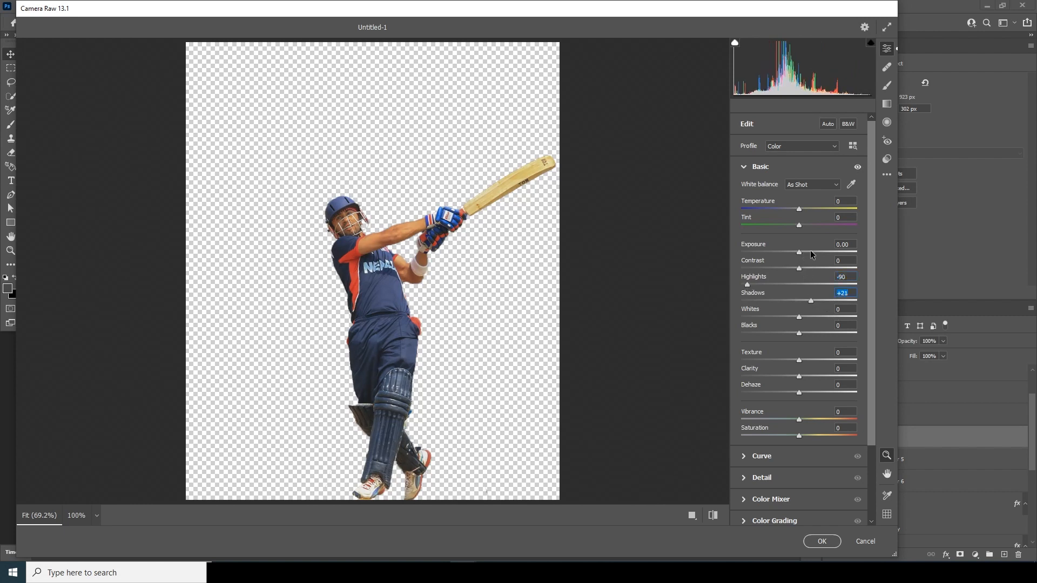
pyautogui.moveTo(801, 255); pyautogui.dragTo(804, 255)
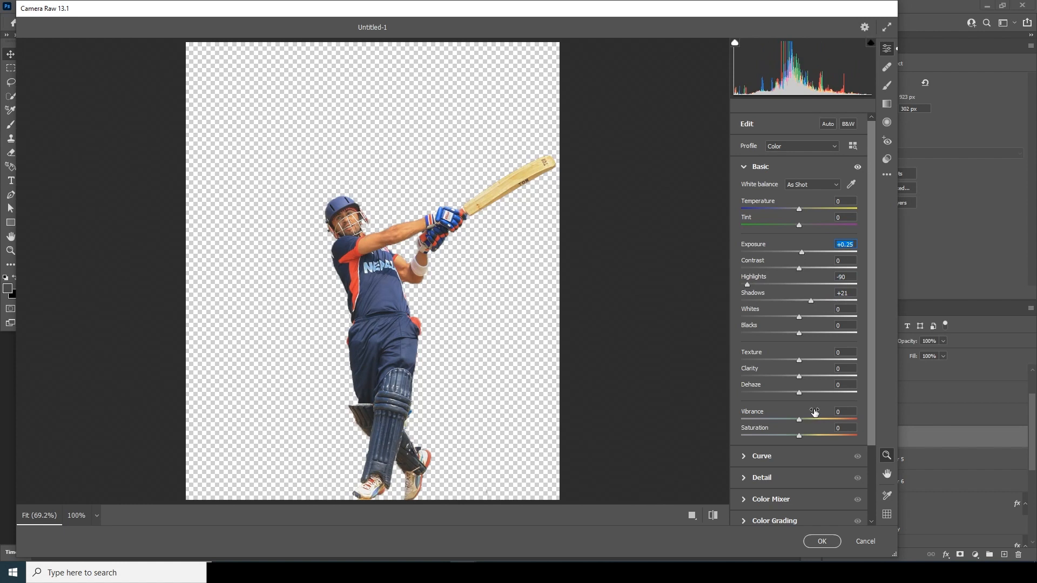
# Sharpen the batsman's detail with Clarity +95 and Texture +51, and mute the colours with Vibrance -28.
pyautogui.click(854, 376)
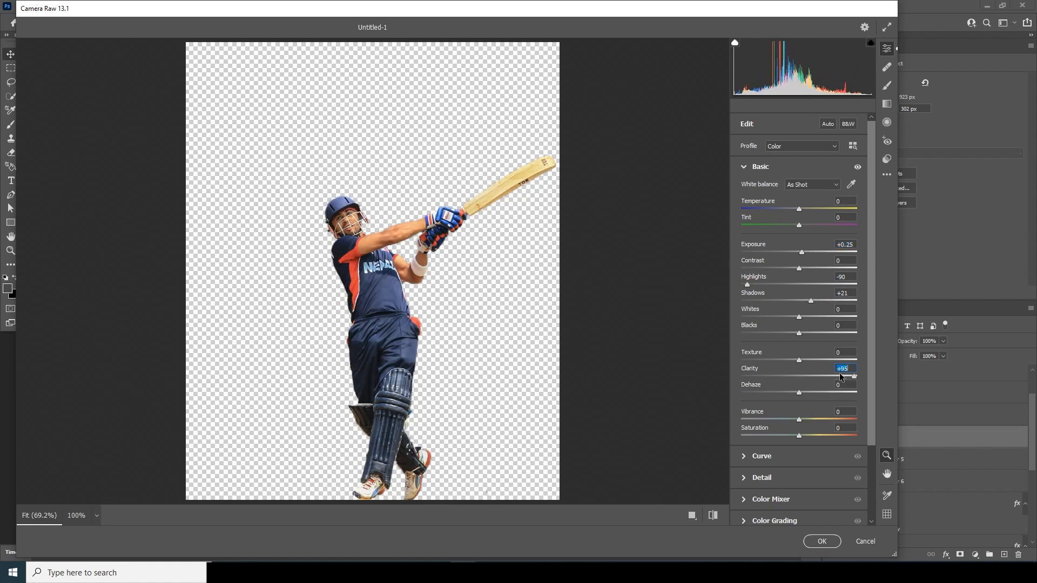
pyautogui.click(824, 360)
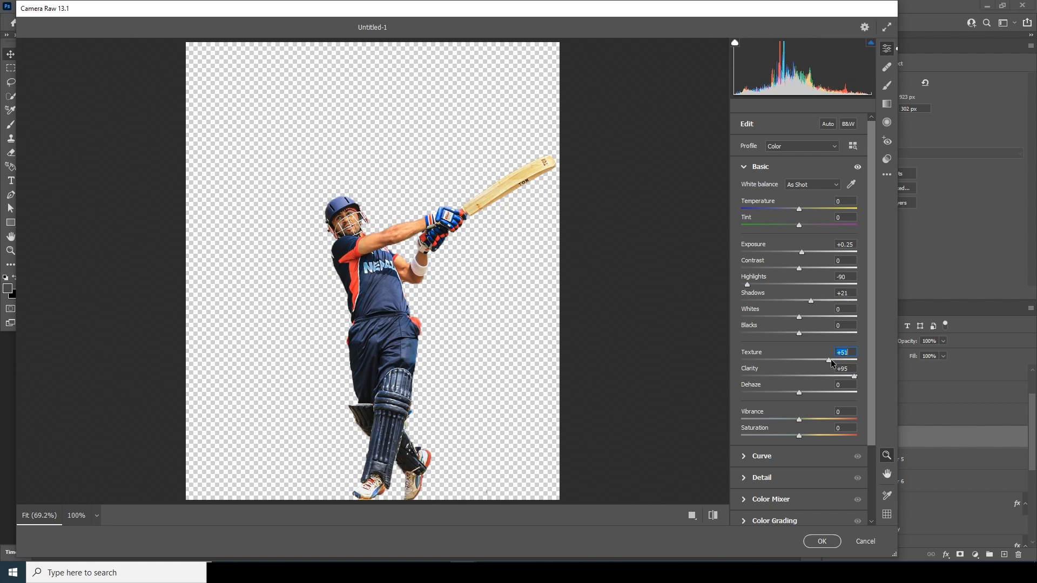
pyautogui.click(789, 419)
pyautogui.moveTo(785, 419); pyautogui.dragTo(779, 420)
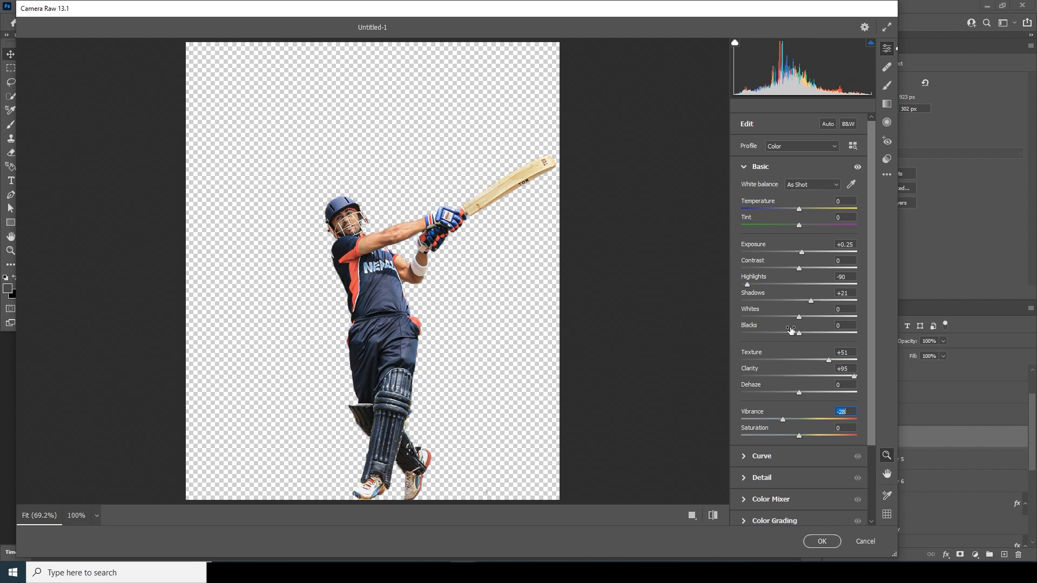
# Refine the batsman's Camera Raw settings to Exposure +0.40, Dehaze +14, Shadows +26 and Vibrance -43, and apply the filter.
pyautogui.moveTo(805, 256); pyautogui.dragTo(807, 256)
pyautogui.moveTo(782, 421); pyautogui.dragTo(776, 421)
pyautogui.moveTo(800, 393); pyautogui.dragTo(807, 392)
pyautogui.moveTo(812, 301); pyautogui.dragTo(816, 300)
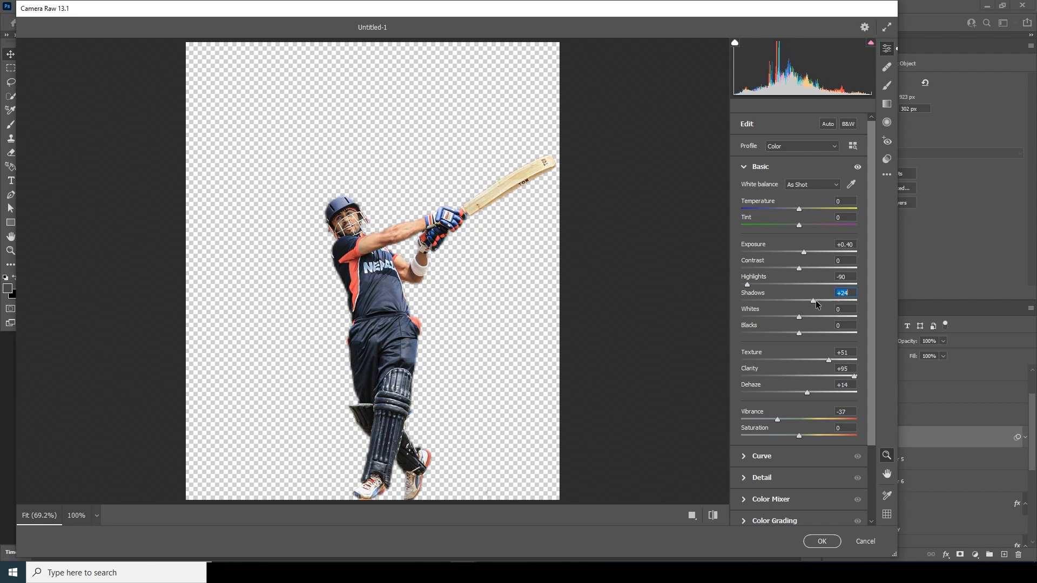
pyautogui.moveTo(777, 420); pyautogui.dragTo(773, 420)
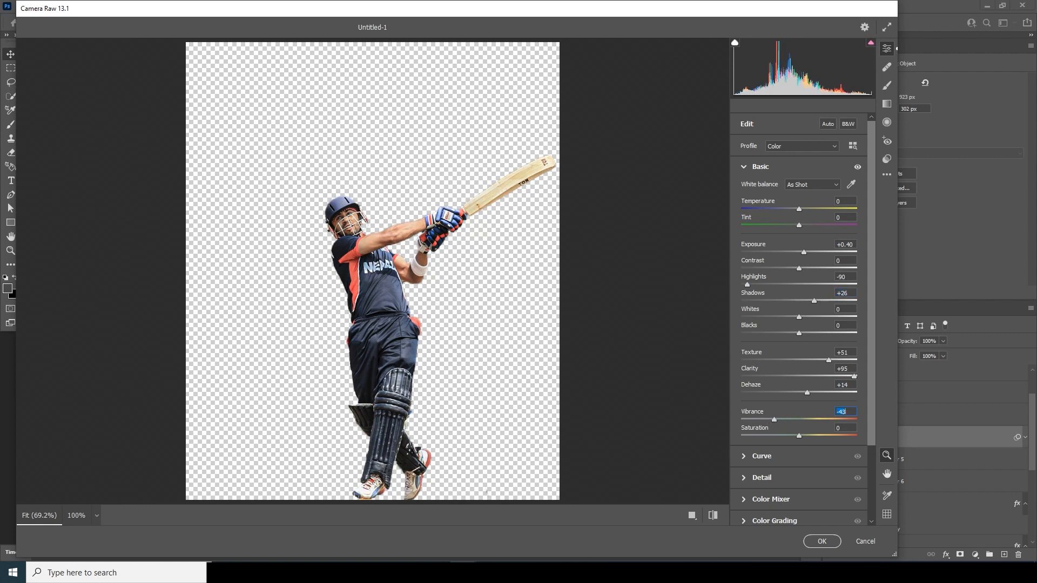
pyautogui.click(818, 544)
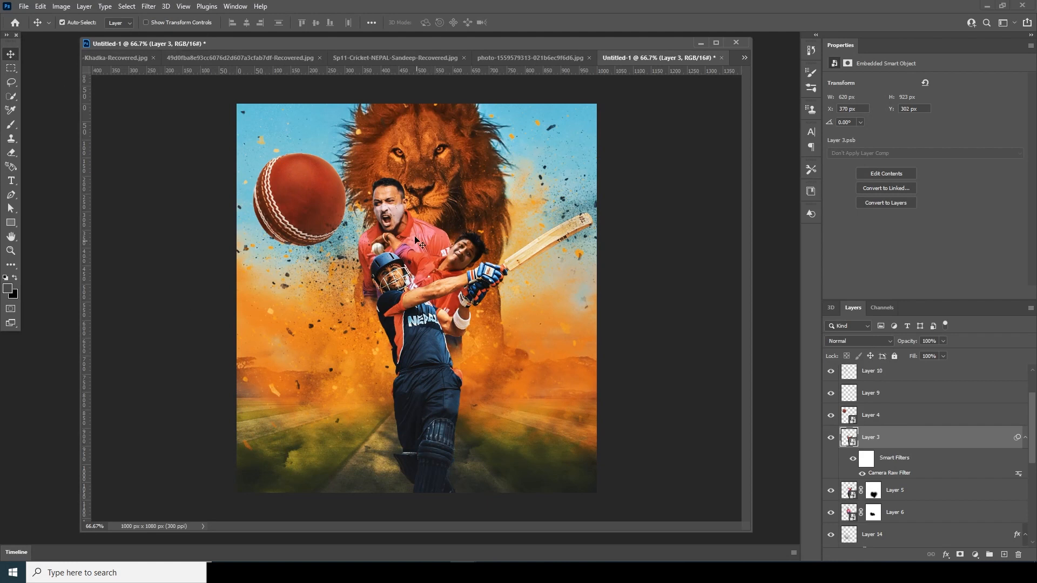
# Apply Camera Raw to the shouting player, Layer 6: Exposure +0.25, Highlights -94, Shadows +29, Texture +40, Clarity +76, Dehaze +28, Vibrance -48.
pyautogui.click(390, 202)
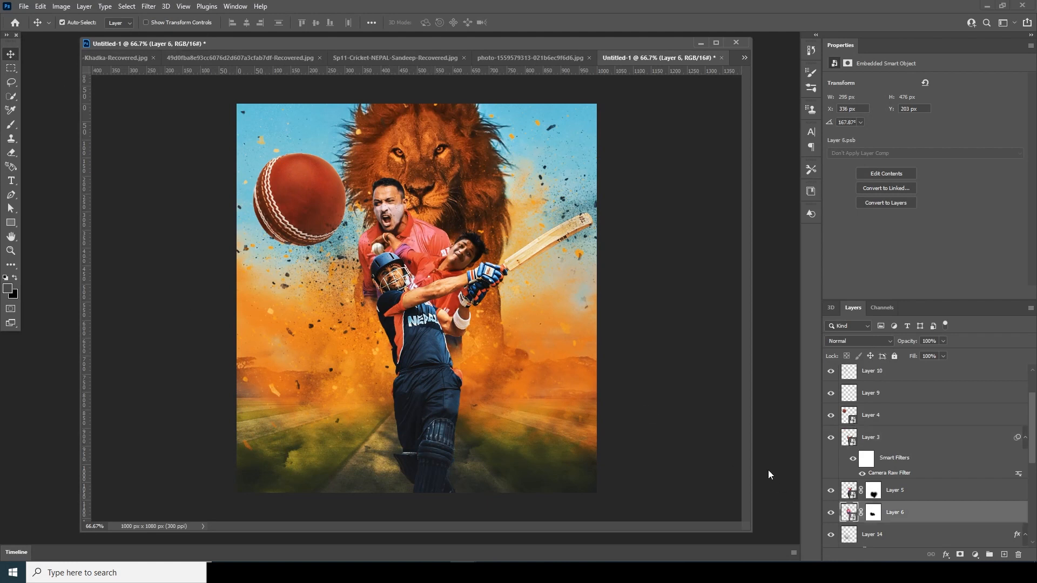
pyautogui.click(148, 6)
pyautogui.click(162, 89)
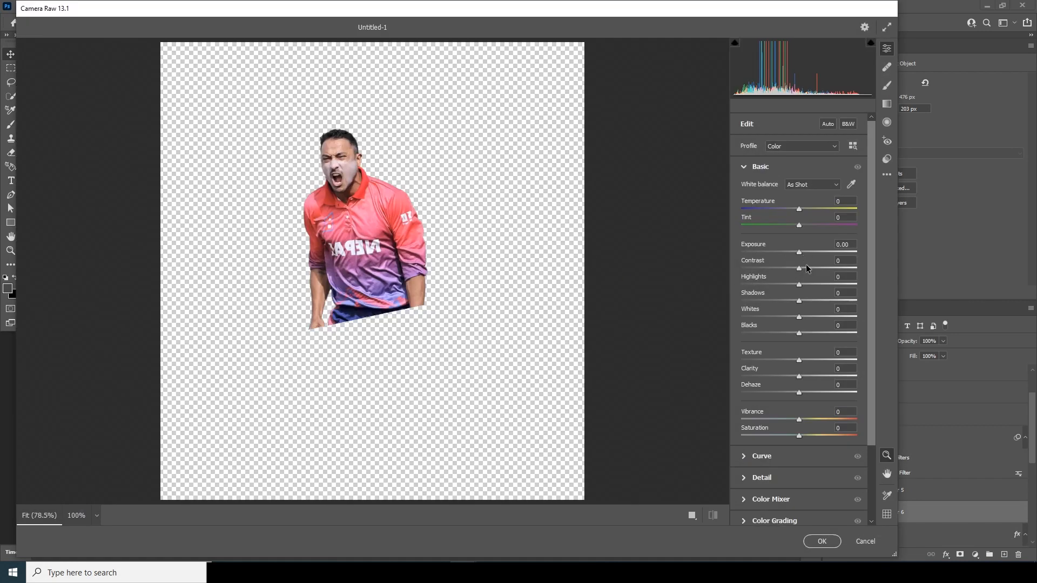
pyautogui.moveTo(838, 376); pyautogui.dragTo(843, 376)
pyautogui.moveTo(799, 393); pyautogui.dragTo(823, 360)
pyautogui.moveTo(799, 420); pyautogui.dragTo(771, 419)
pyautogui.moveTo(747, 285); pyautogui.dragTo(744, 285)
pyautogui.moveTo(799, 252); pyautogui.dragTo(802, 252)
pyautogui.moveTo(823, 301); pyautogui.dragTo(815, 300)
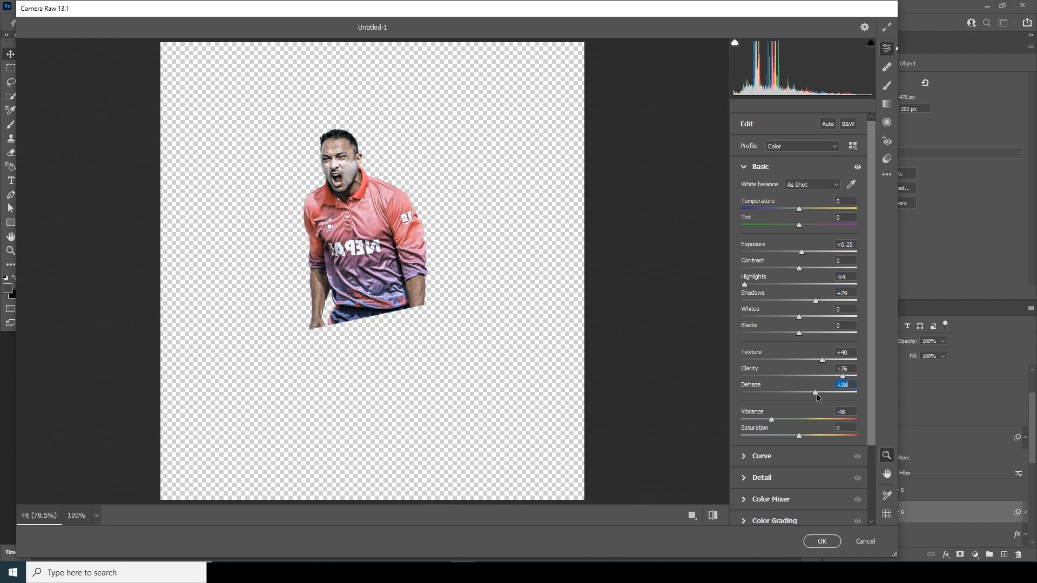
pyautogui.click(822, 541)
# Apply the Camera Raw Filter to the player on Layer 5, raising Clarity, Texture and Shadows, lowering Vibrance and toning down the red shirt.
pyautogui.click(148, 6)
pyautogui.click(180, 95)
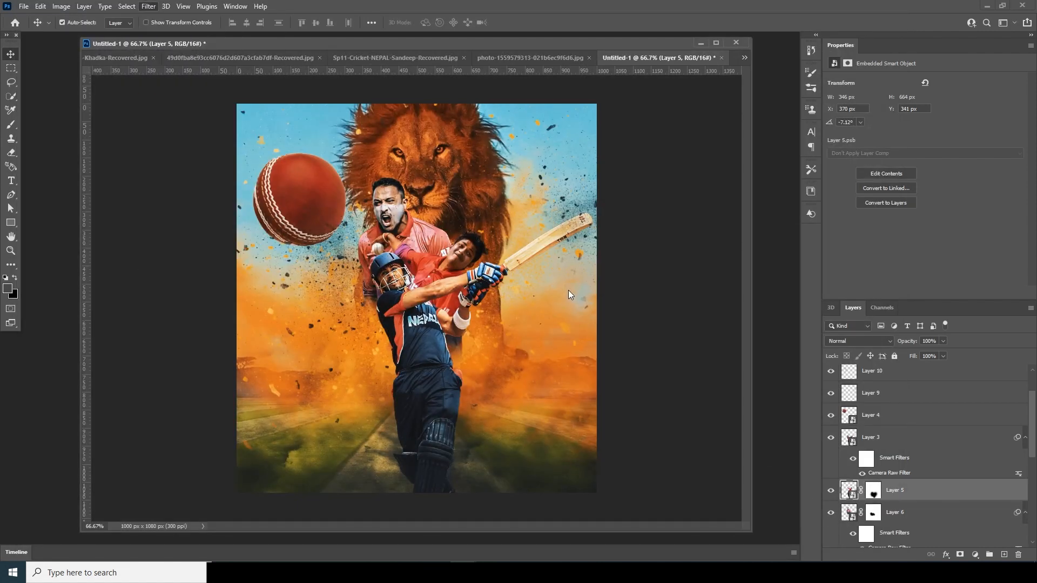
pyautogui.moveTo(799, 376); pyautogui.dragTo(836, 377)
pyautogui.moveTo(799, 392); pyautogui.dragTo(820, 360)
pyautogui.moveTo(800, 301); pyautogui.dragTo(815, 301)
pyautogui.moveTo(799, 420); pyautogui.dragTo(783, 420)
pyautogui.scroll(-3, 784, 421)
pyautogui.click(762, 384)
pyautogui.moveTo(742, 257); pyautogui.dragTo(788, 277)
pyautogui.click(821, 541)
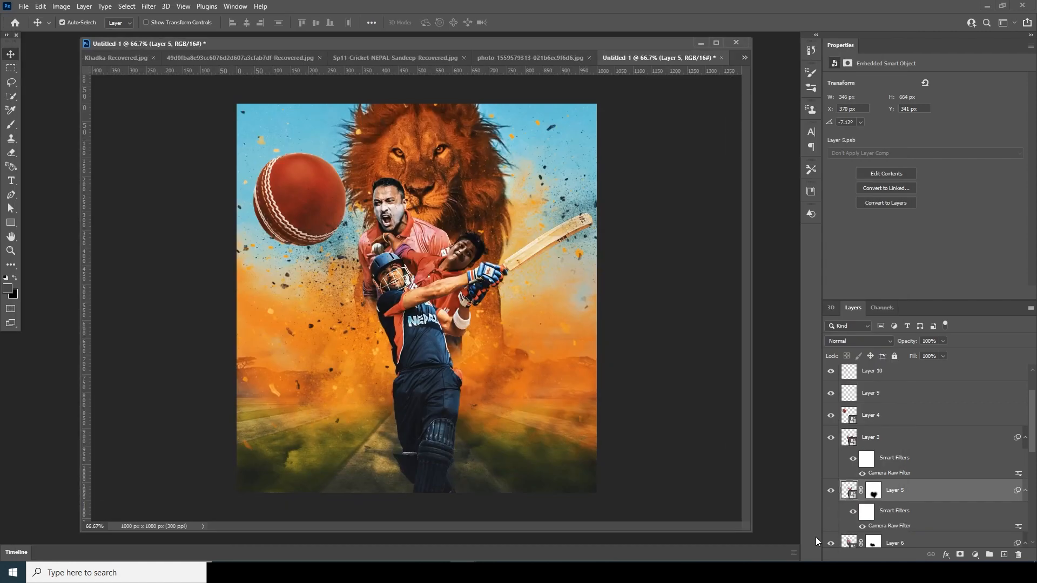
# Add a new layer above the batsman's Layer 3, clip it to the batsman and set its blend mode to Linear Dodge (Add).
pyautogui.click(859, 395)
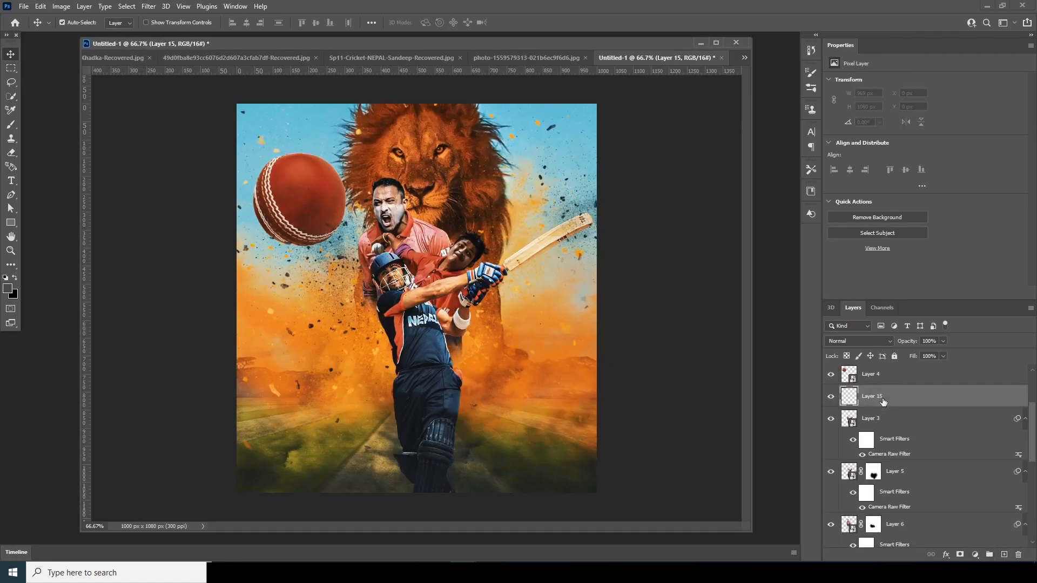
pyautogui.rightClick(882, 401)
pyautogui.click(918, 315)
pyautogui.click(836, 341)
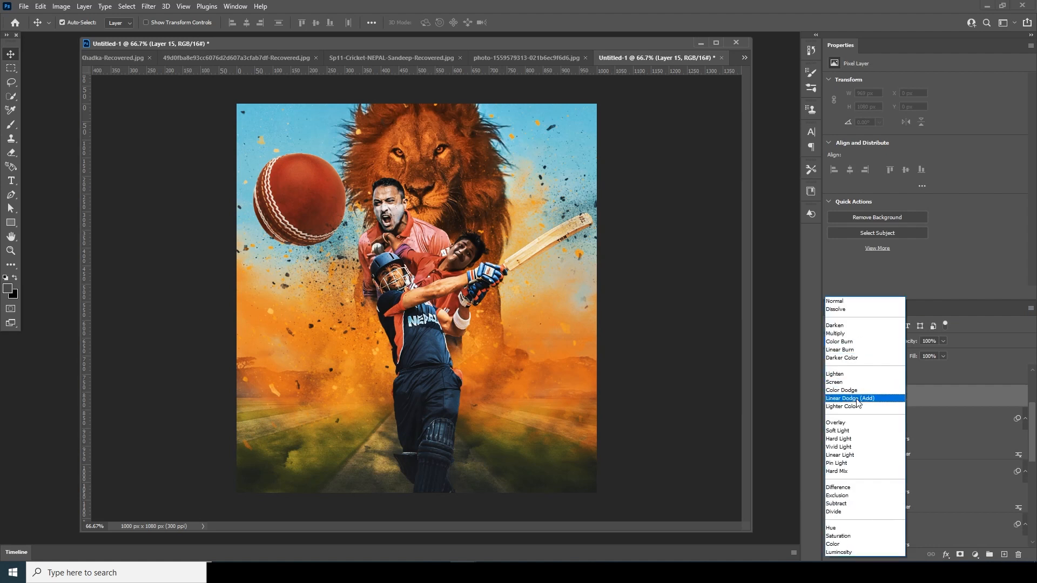
pyautogui.click(858, 400)
# Choose a soft round brush and sample orange f5b53d from the powder cloud as the foreground colour.
pyautogui.click(13, 125)
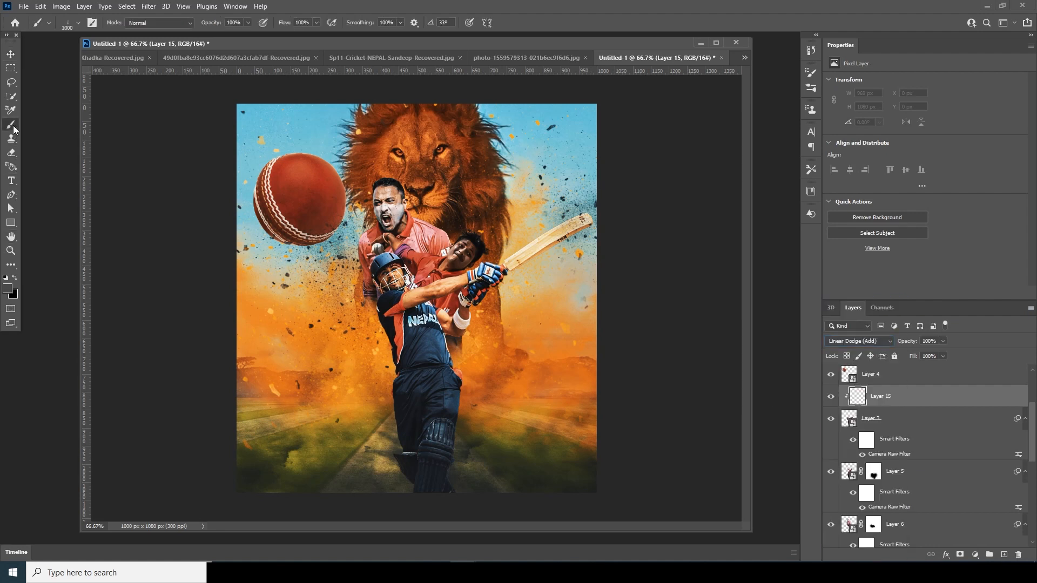
pyautogui.click(79, 22)
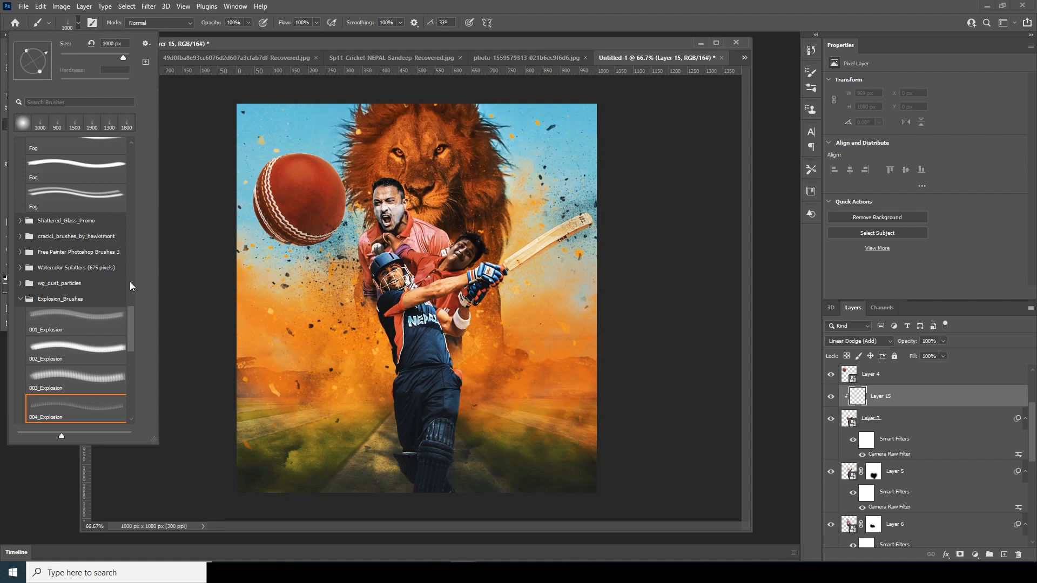
pyautogui.moveTo(133, 324); pyautogui.dragTo(120, 154)
pyautogui.doubleClick(109, 163)
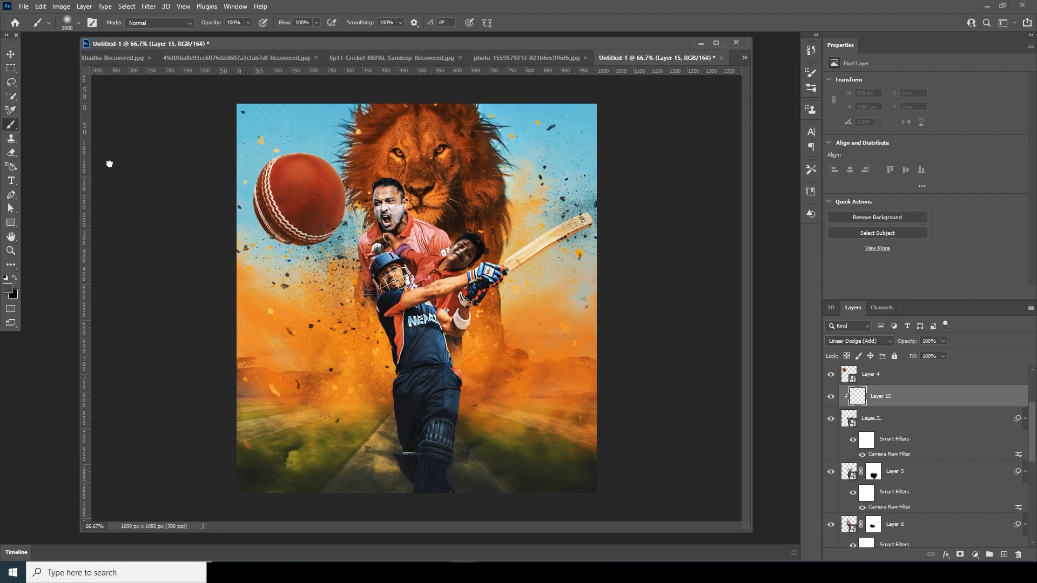
pyautogui.click(8, 290)
pyautogui.click(387, 319)
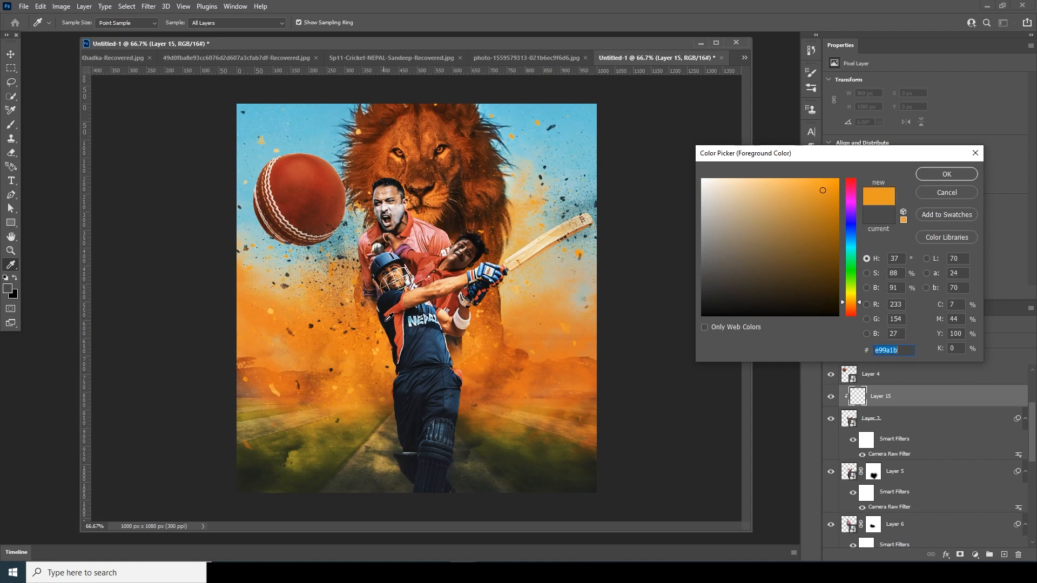
pyautogui.click(380, 347)
pyautogui.click(945, 174)
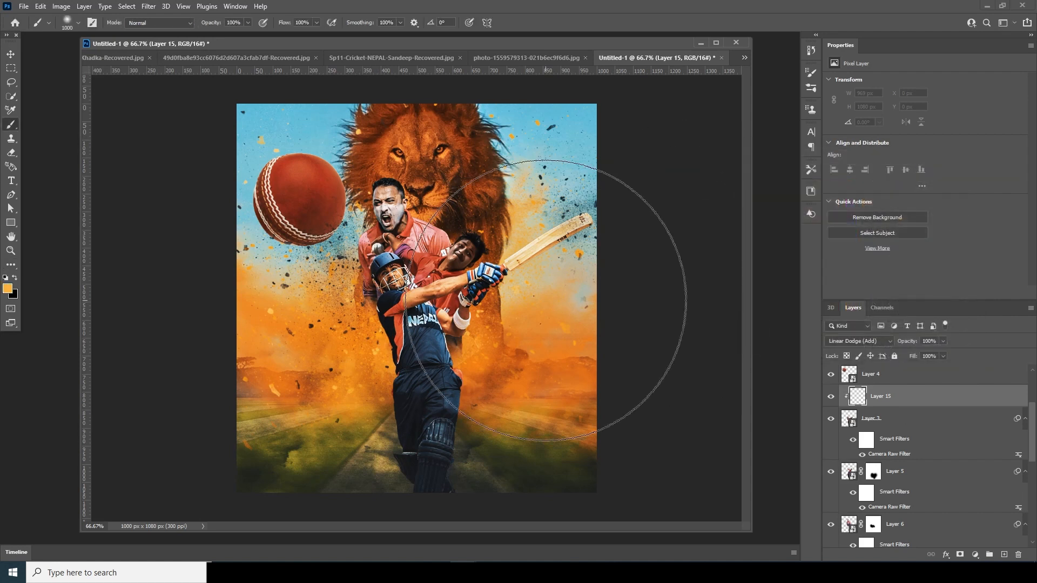
# Paint orange rim light along the batsman's edges, bat and helmet on Layer 15 with a reduced brush, down to about 60 px.
pyautogui.press('[')
pyautogui.press('[')
pyautogui.press('[')
pyautogui.press('[')
pyautogui.press('[')
pyautogui.press('[')
pyautogui.press('[')
pyautogui.press('[')
pyautogui.press('[')
pyautogui.press('[')
pyautogui.press('[')
pyautogui.press('[')
pyautogui.press('[')
pyautogui.press('[')
pyautogui.press('[')
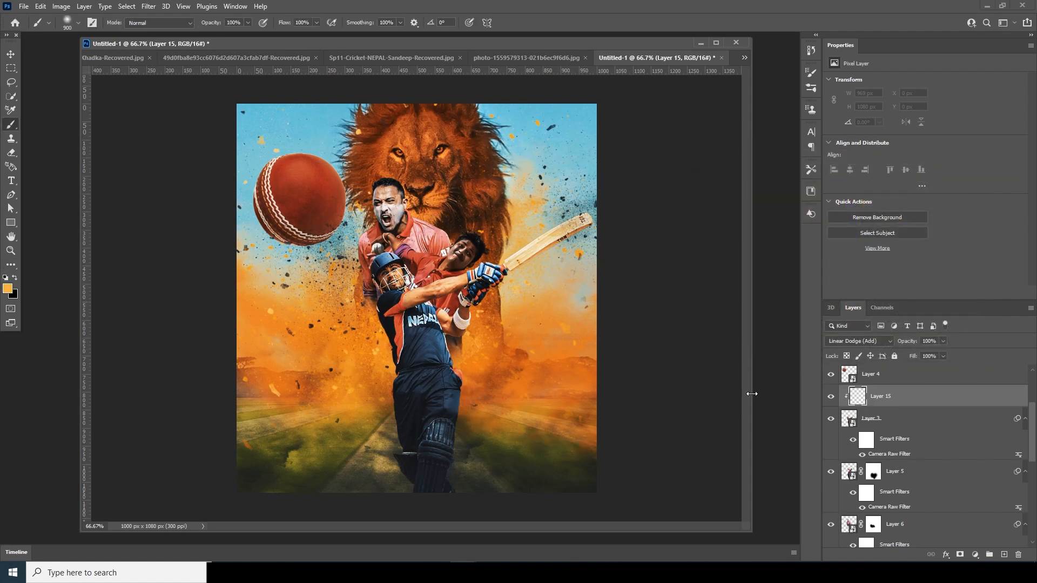
pyautogui.press(']')
pyautogui.press(']')
pyautogui.press(']')
pyautogui.press(']')
pyautogui.moveTo(483, 341)
pyautogui.mouseDown()
pyautogui.moveTo(464, 359)
pyautogui.moveTo(484, 404)
pyautogui.moveTo(478, 432)
pyautogui.moveTo(489, 427)
pyautogui.moveTo(477, 454)
pyautogui.moveTo(498, 359)
pyautogui.moveTo(467, 351)
pyautogui.moveTo(475, 332)
pyautogui.mouseUp()
pyautogui.press('[')
pyautogui.moveTo(537, 273); pyautogui.dragTo(631, 232)
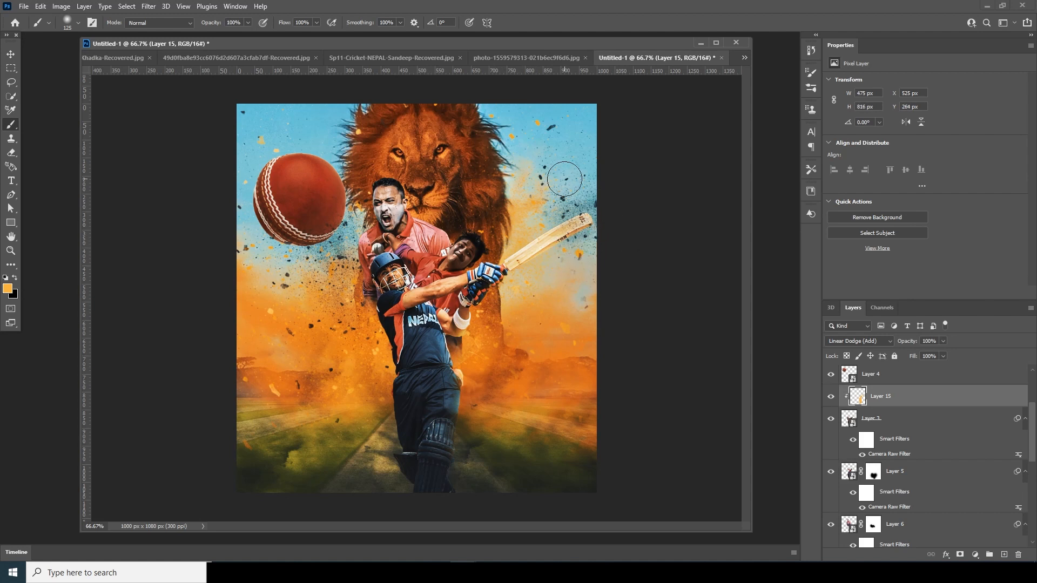
pyautogui.moveTo(419, 265); pyautogui.dragTo(425, 261)
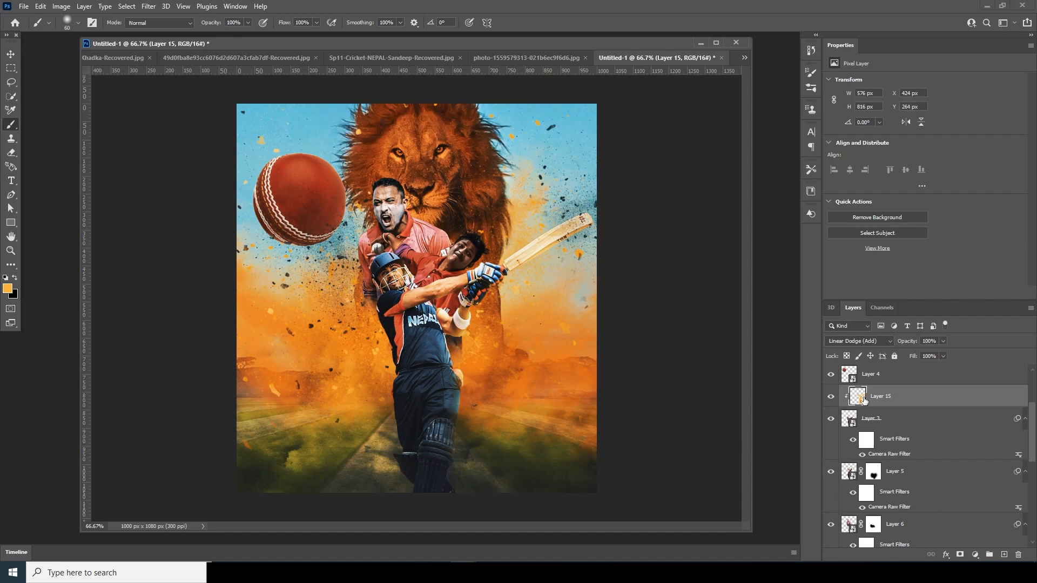
# Add a new layer above the shouting player's Layer 6 and clip it to that player.
pyautogui.click(14, 56)
pyautogui.click(390, 208)
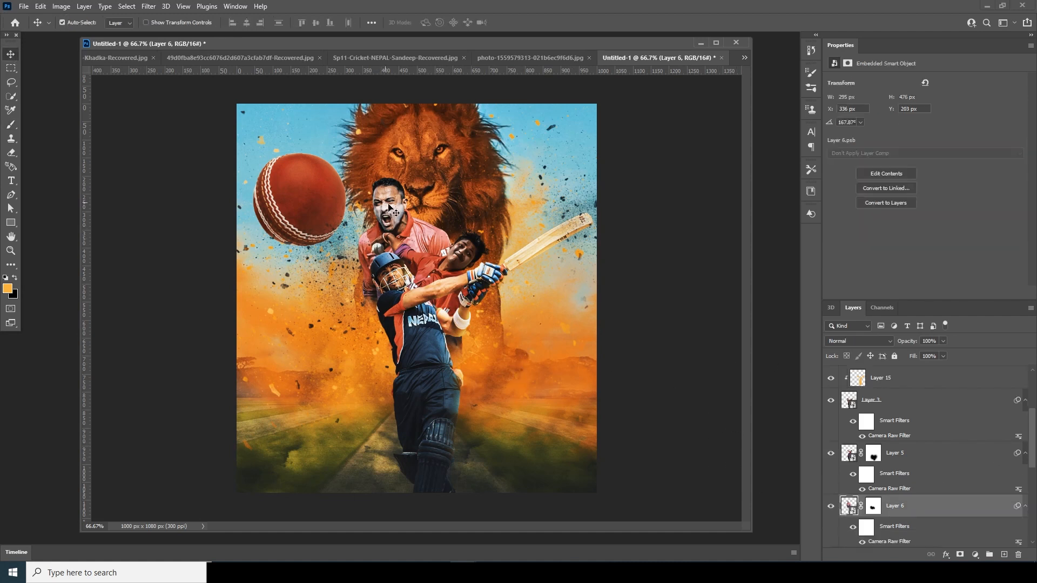
pyautogui.click(999, 555)
pyautogui.rightClick(894, 502)
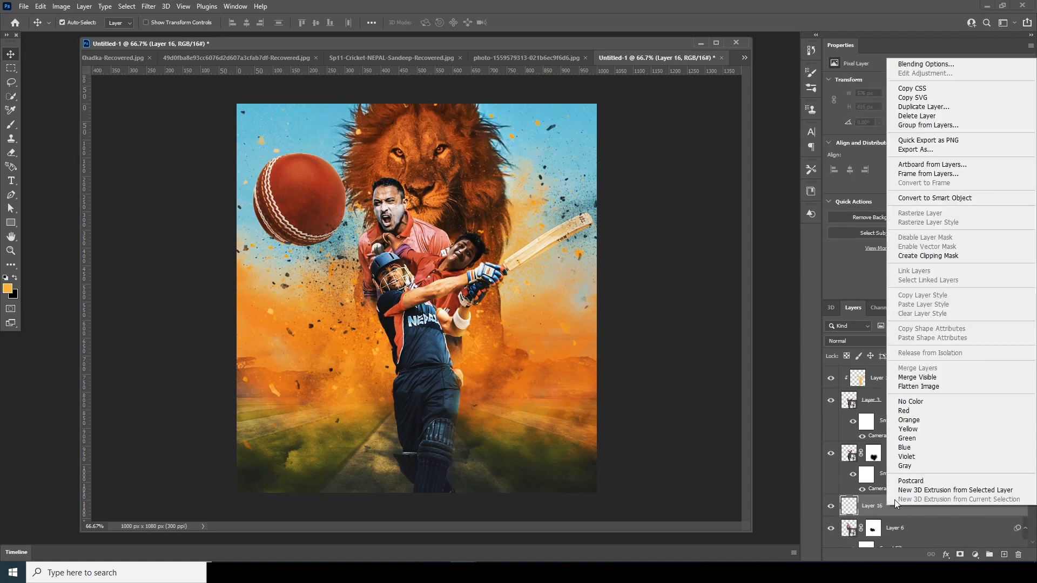
pyautogui.click(927, 256)
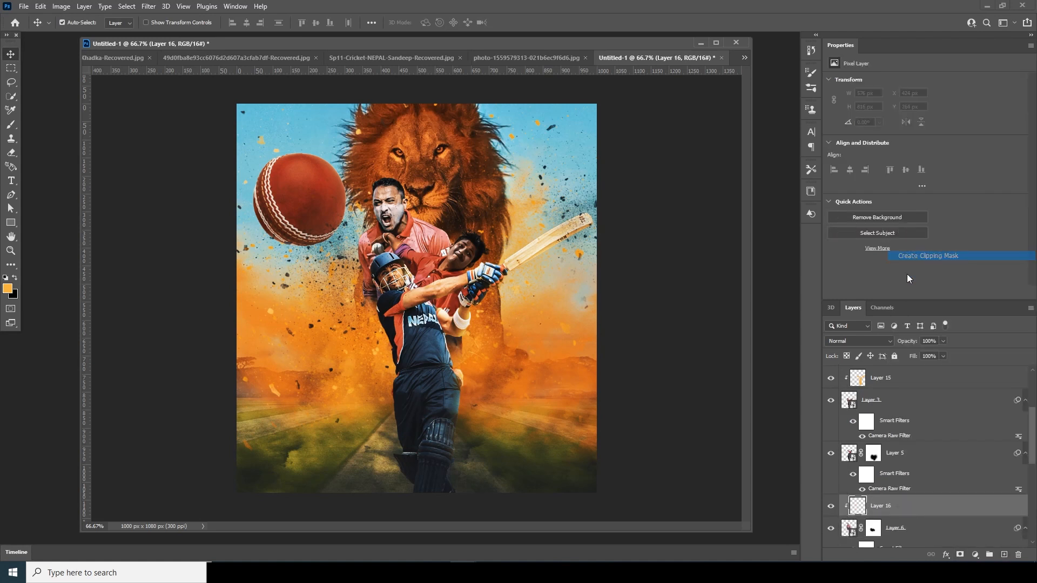
# Paint orange light along the shouting player with a 150 px brush in Linear Dodge (Add) mode, with layer opacity 72%.
pyautogui.click(847, 336)
pyautogui.click(849, 405)
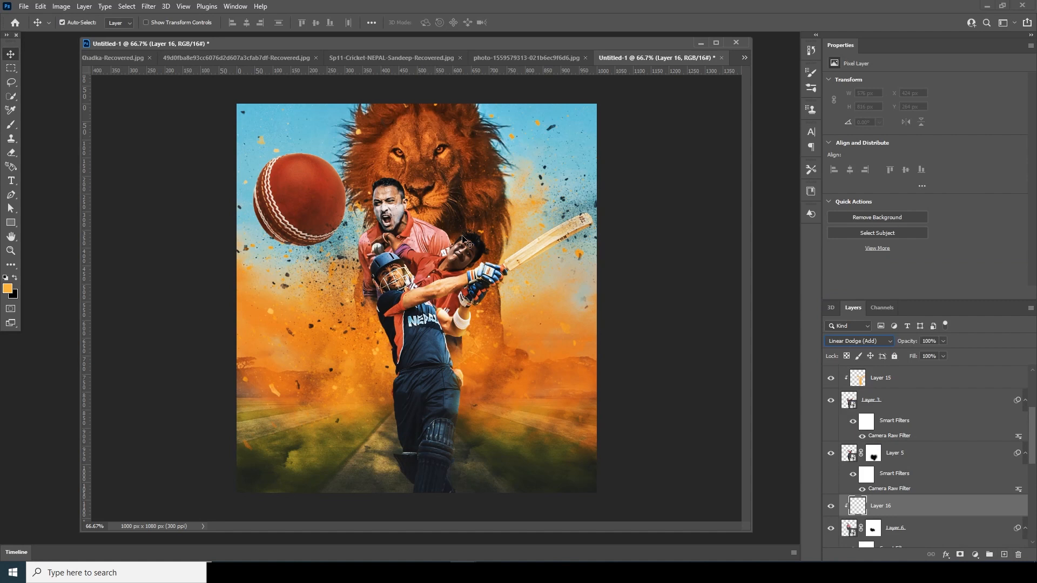
pyautogui.press('b')
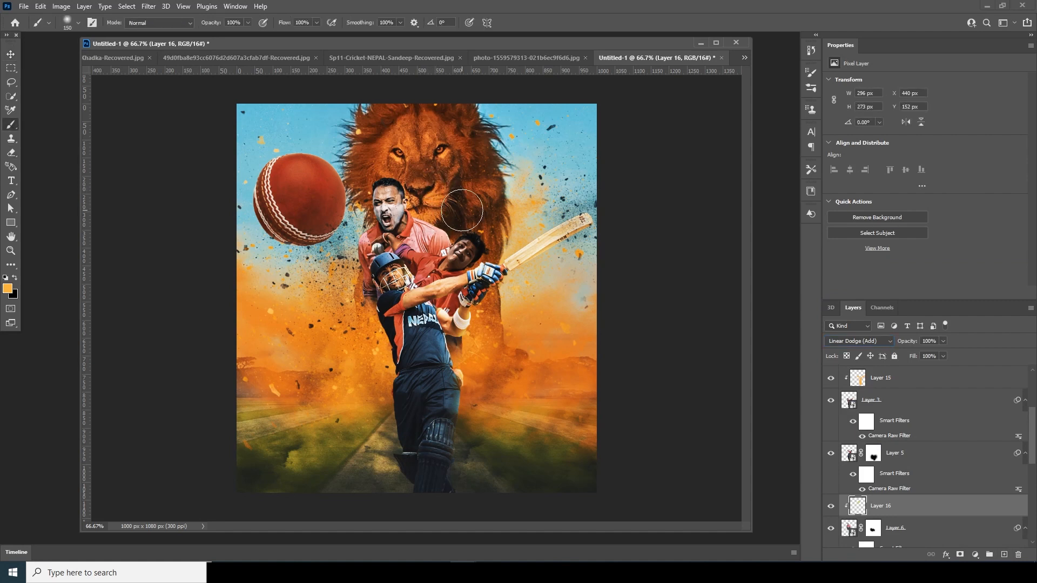
pyautogui.moveTo(943, 341); pyautogui.dragTo(929, 351)
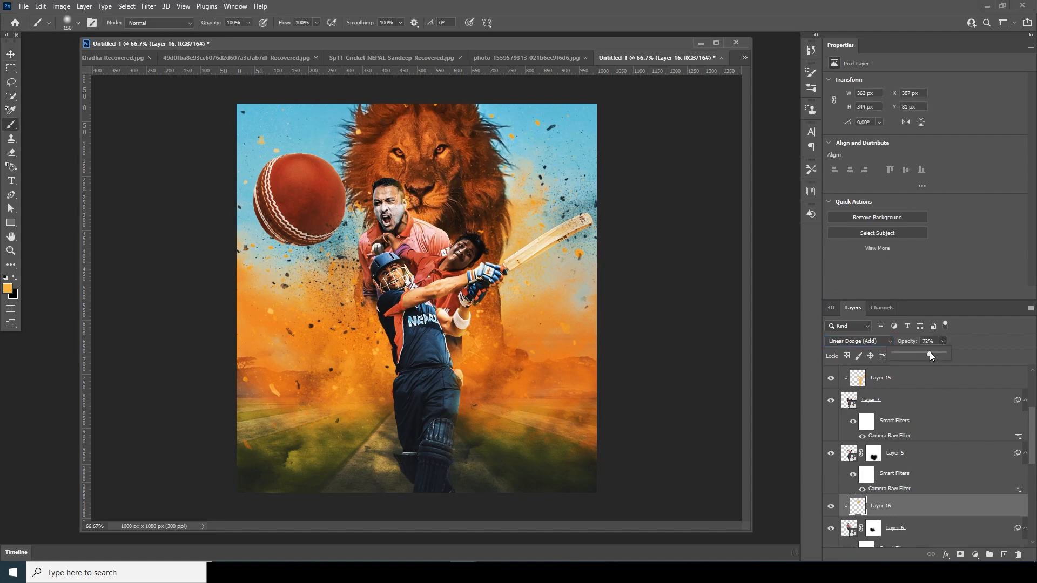
# Add a new layer above Layer 8 and fill it with 50% Gray at 100% opacity.
pyautogui.scroll(3, 996, 417)
pyautogui.click(891, 391)
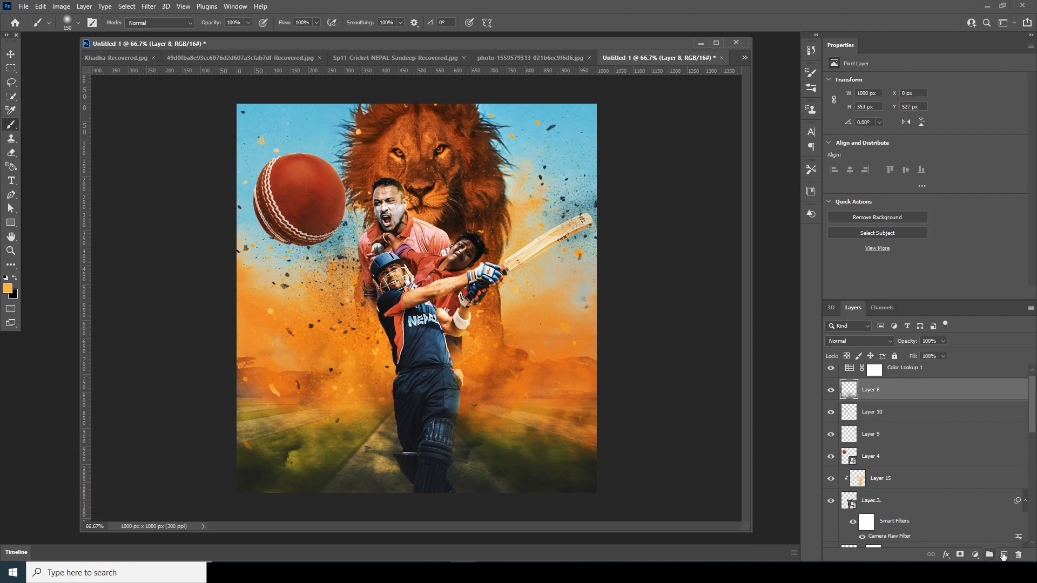
pyautogui.click(1004, 554)
pyautogui.click(40, 6)
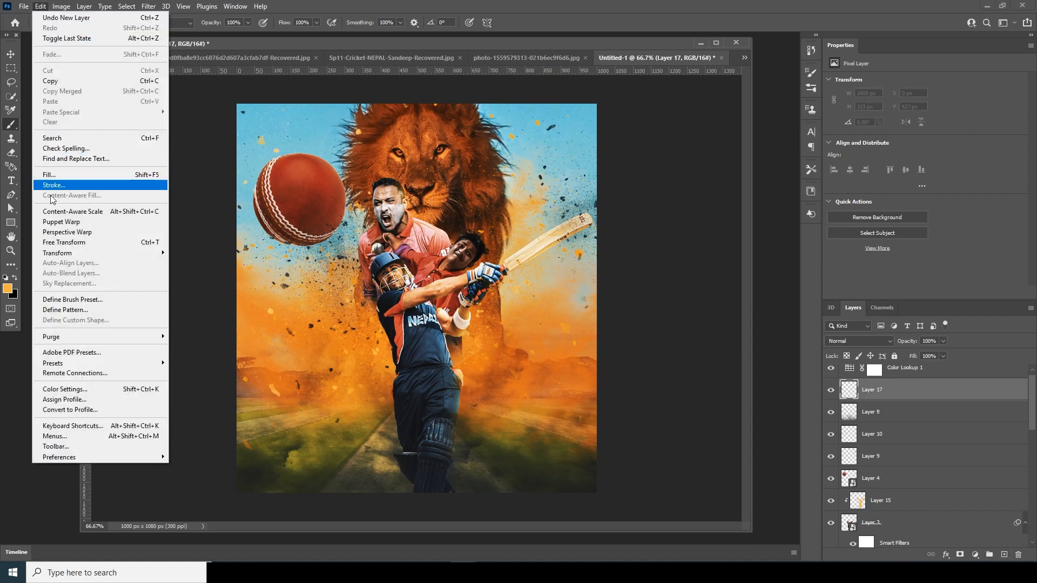
pyautogui.click(53, 177)
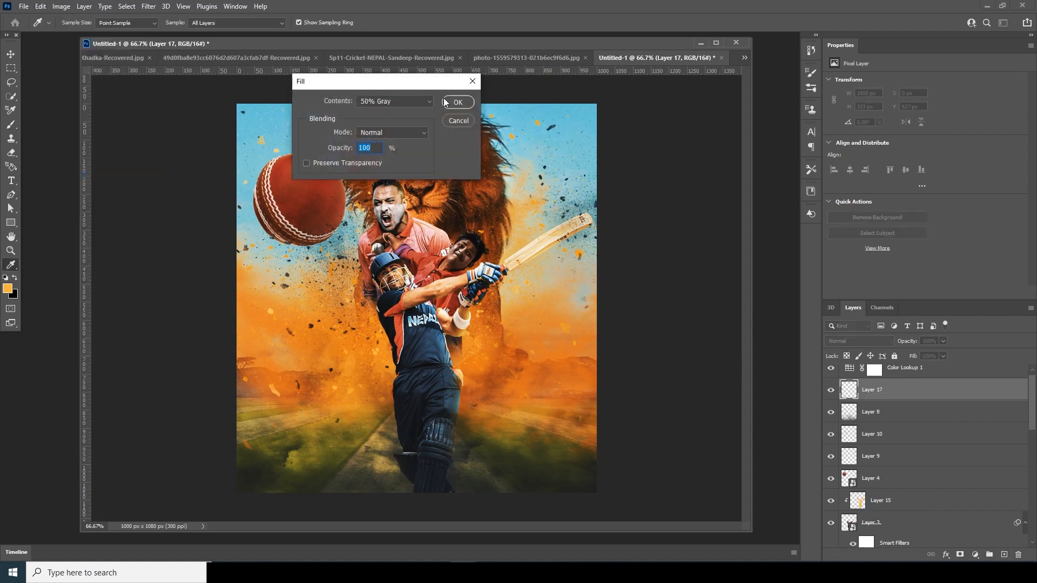
pyautogui.moveTo(377, 92); pyautogui.dragTo(376, 69)
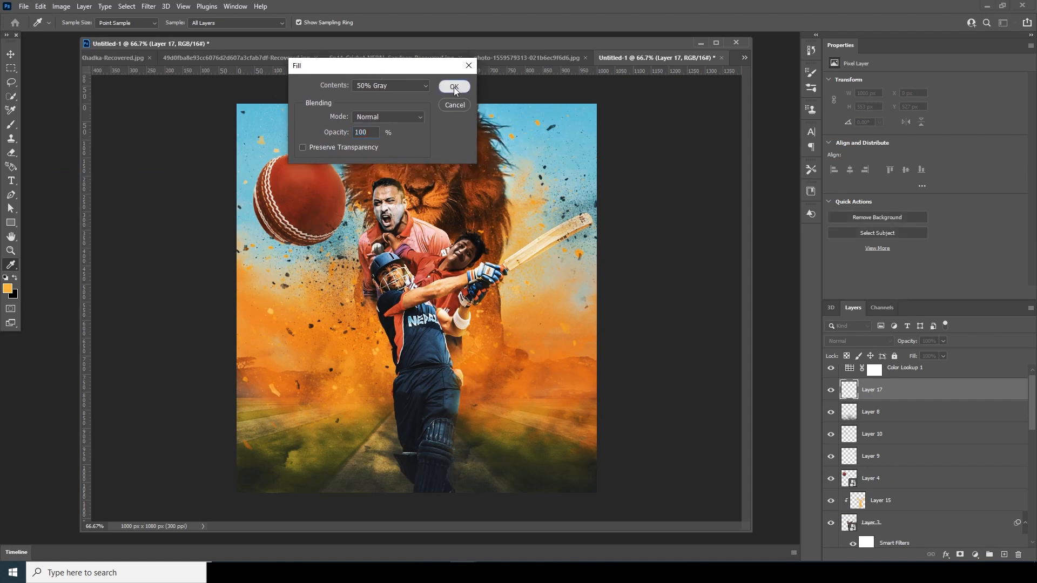
pyautogui.click(454, 88)
# Set the gray layer's blend mode to Soft Light.
pyautogui.press('b')
pyautogui.click(859, 341)
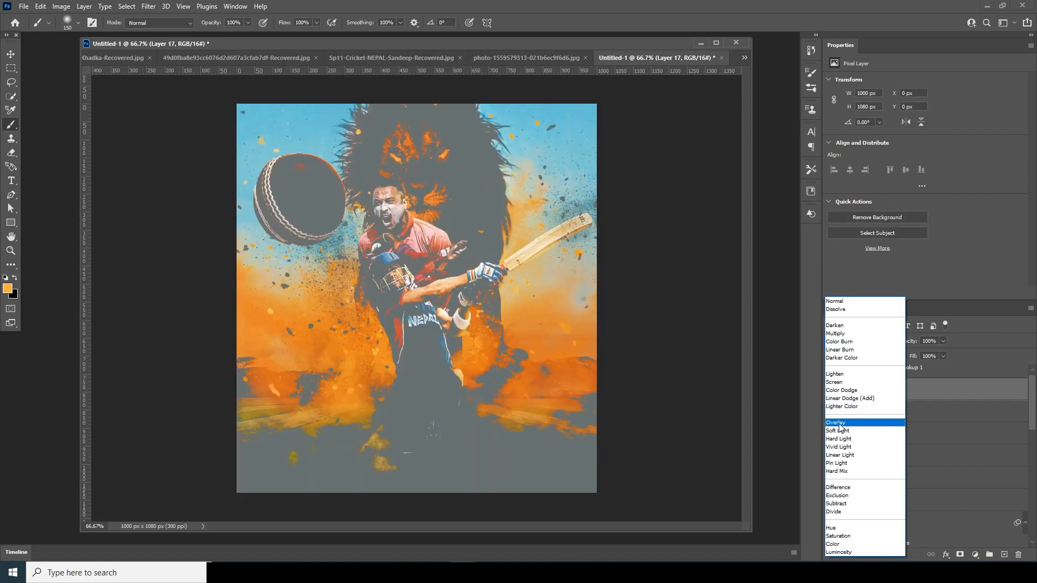
pyautogui.click(856, 424)
# Brighten highlights on the players with the Dodge tool at 50% exposure, range Midtones, on the gray layer.
pyautogui.click(11, 265)
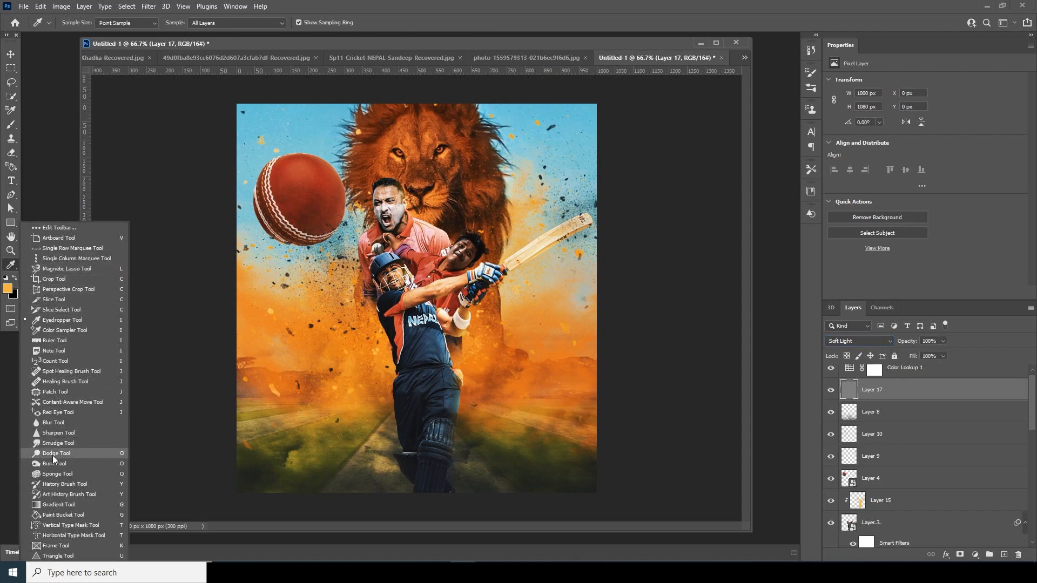
pyautogui.click(53, 454)
pyautogui.moveTo(475, 258)
pyautogui.mouseDown()
pyautogui.moveTo(448, 255)
pyautogui.moveTo(470, 254)
pyautogui.mouseUp()
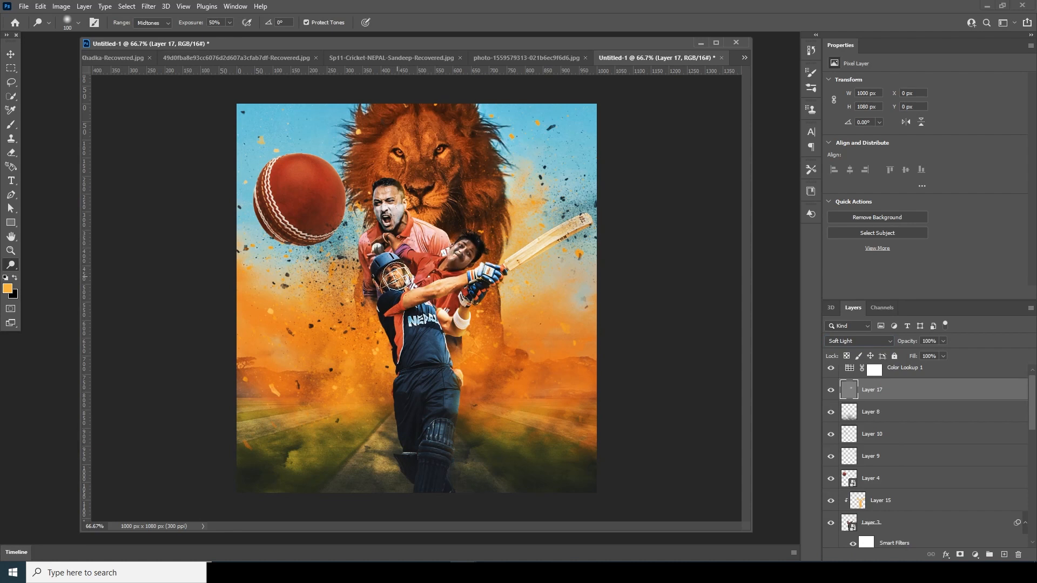
# Darken the composite's shadow areas on Layer 17 with the Burn tool at 22% exposure, enlarging the brush to 400 px, and compare before and after.
pyautogui.rightClick(10, 265)
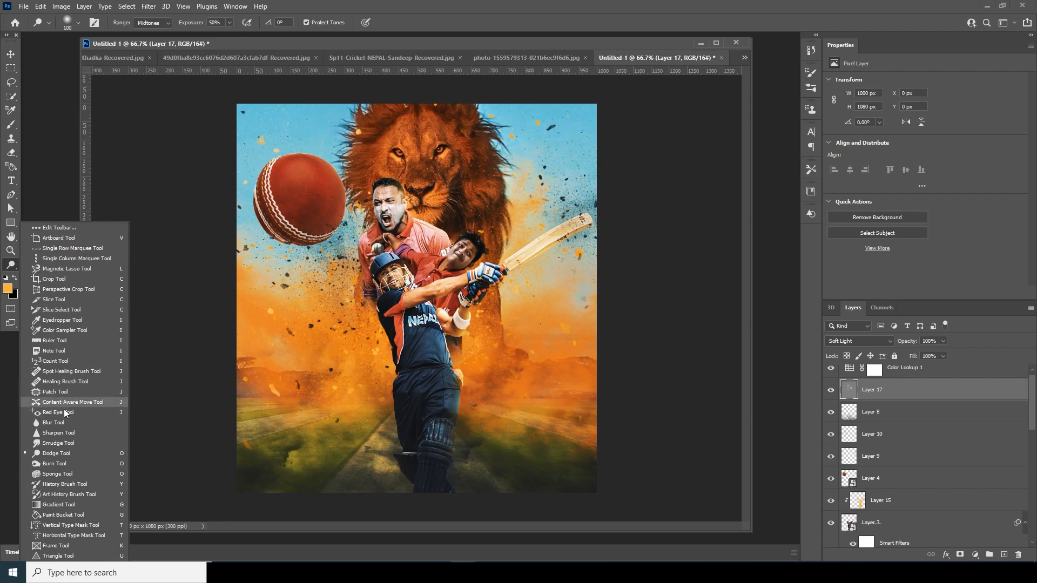
pyautogui.click(60, 463)
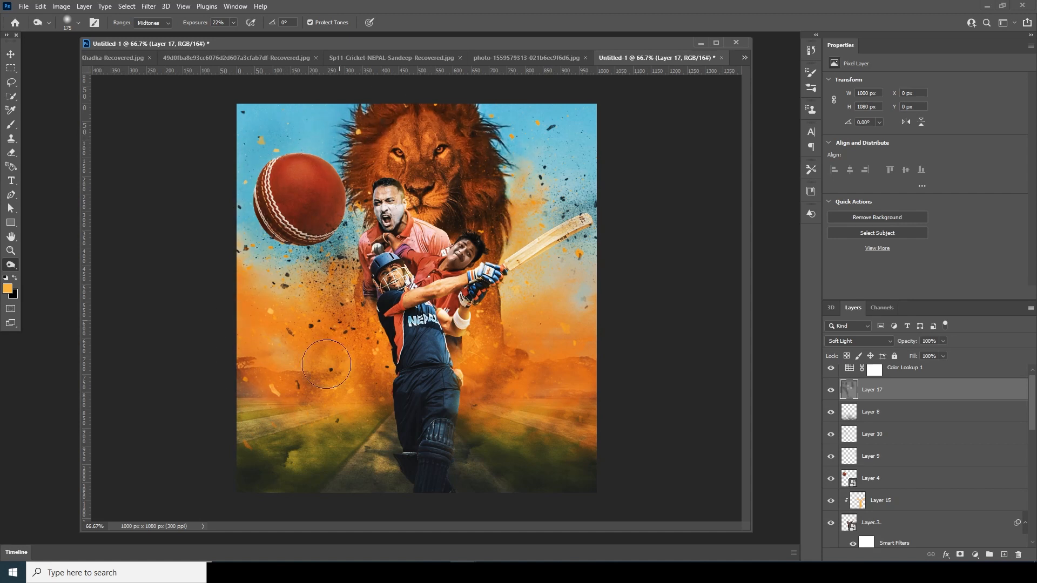
pyautogui.press(']')
pyautogui.press(']')
pyautogui.press(']')
pyautogui.press(']')
pyautogui.click(830, 390)
pyautogui.click(830, 390)
pyautogui.click(830, 390)
pyautogui.click(830, 390)
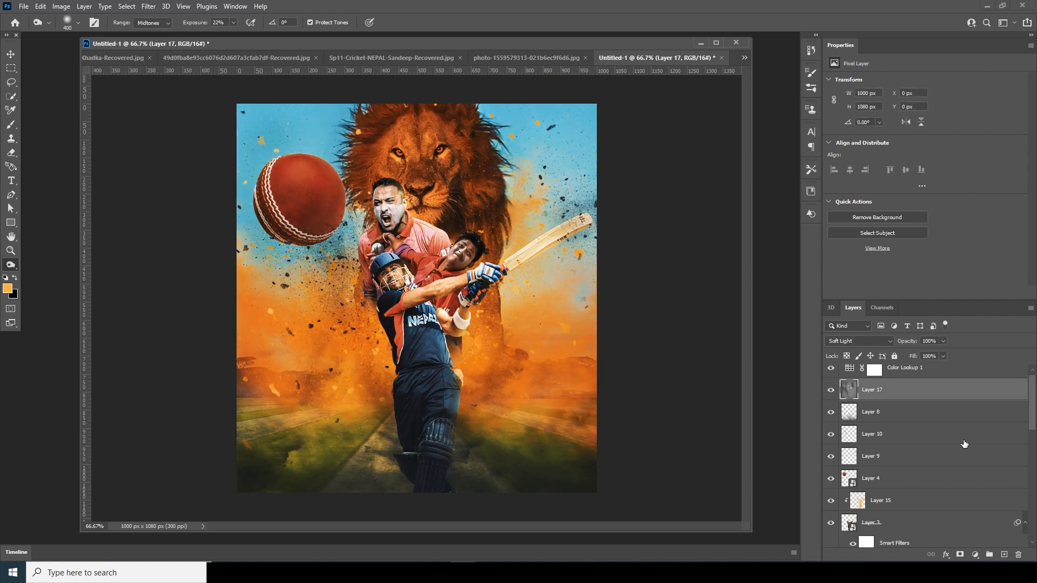
# Add a Color Balance adjustment above Color Lookup 1 and shift its midtones towards red.
pyautogui.scroll(1, 969, 387)
pyautogui.click(917, 380)
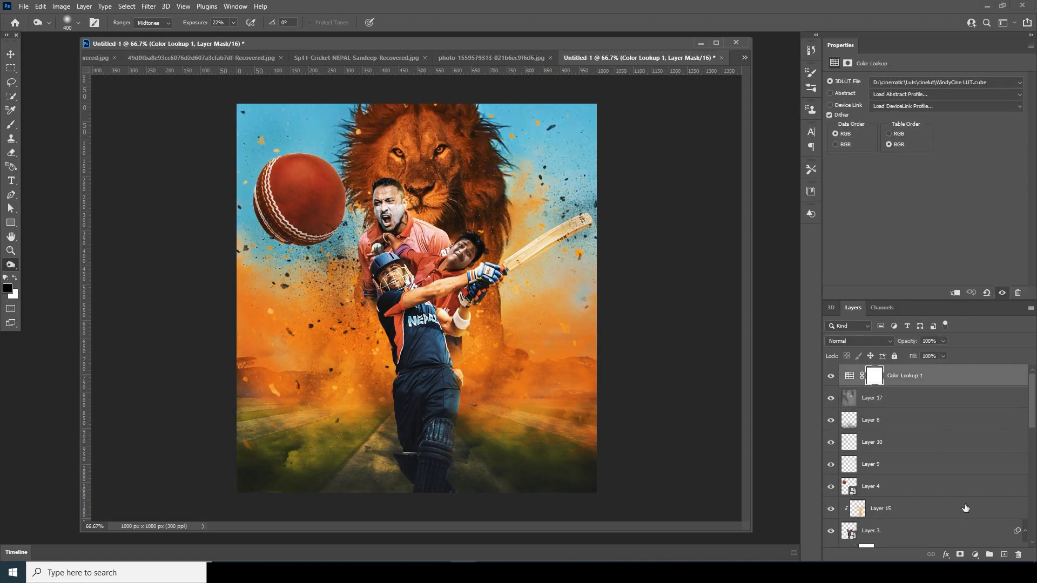
pyautogui.click(975, 555)
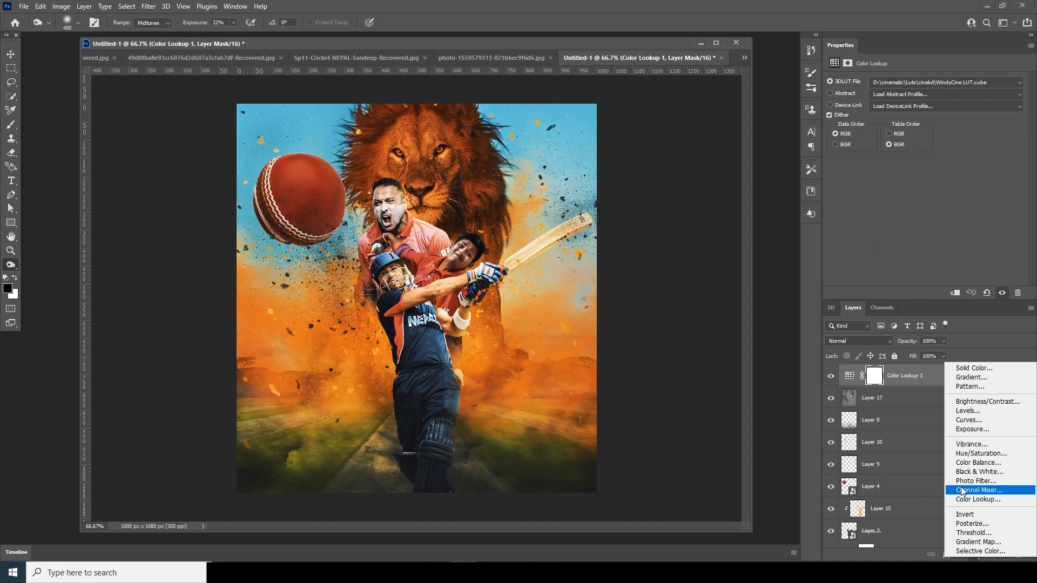
pyautogui.click(961, 466)
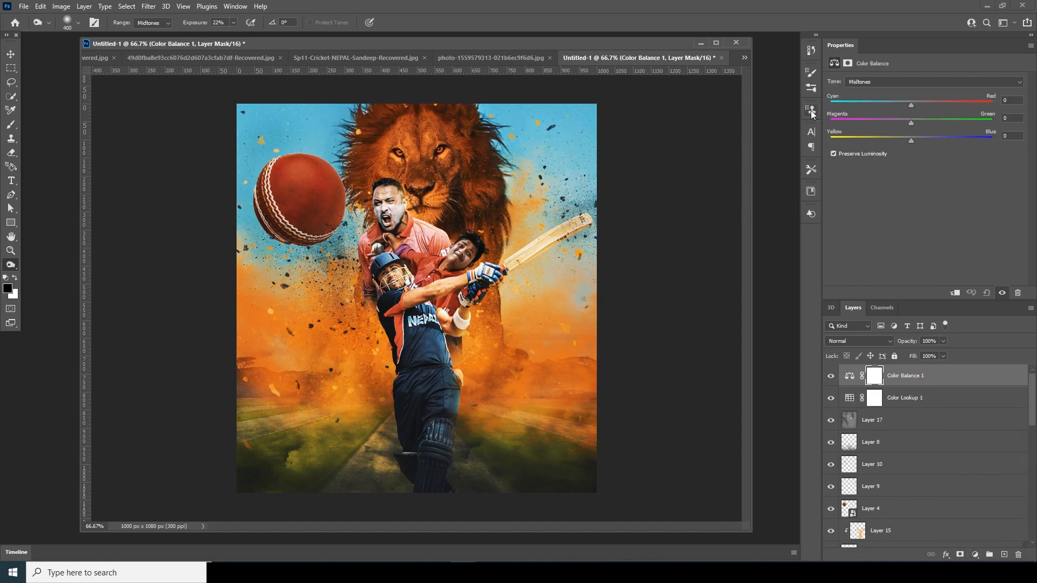
pyautogui.click(942, 103)
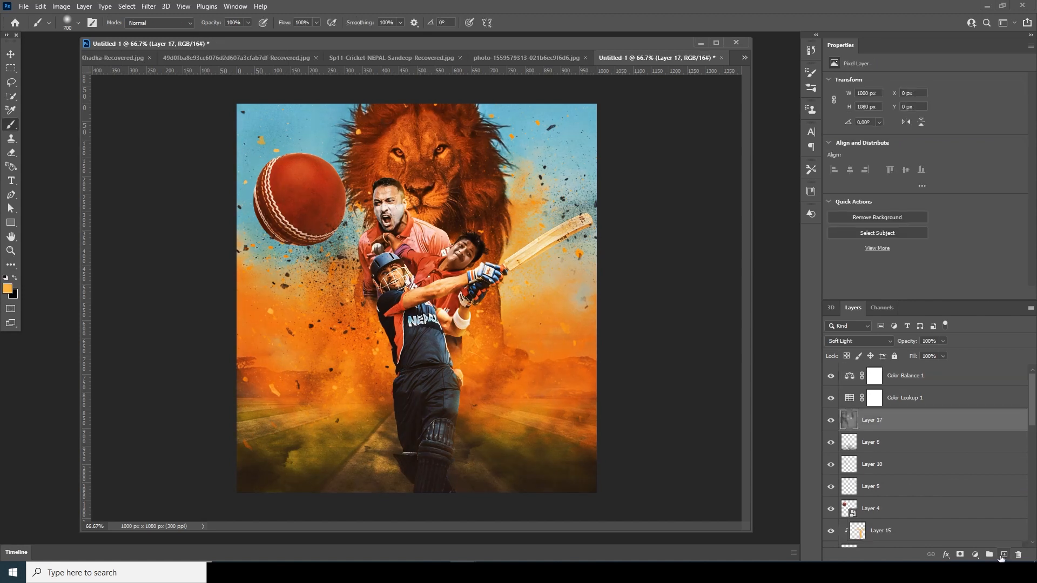
# Add a new layer above Layer 17 and set the foreground colour to light orange f9c360.
pyautogui.click(1003, 554)
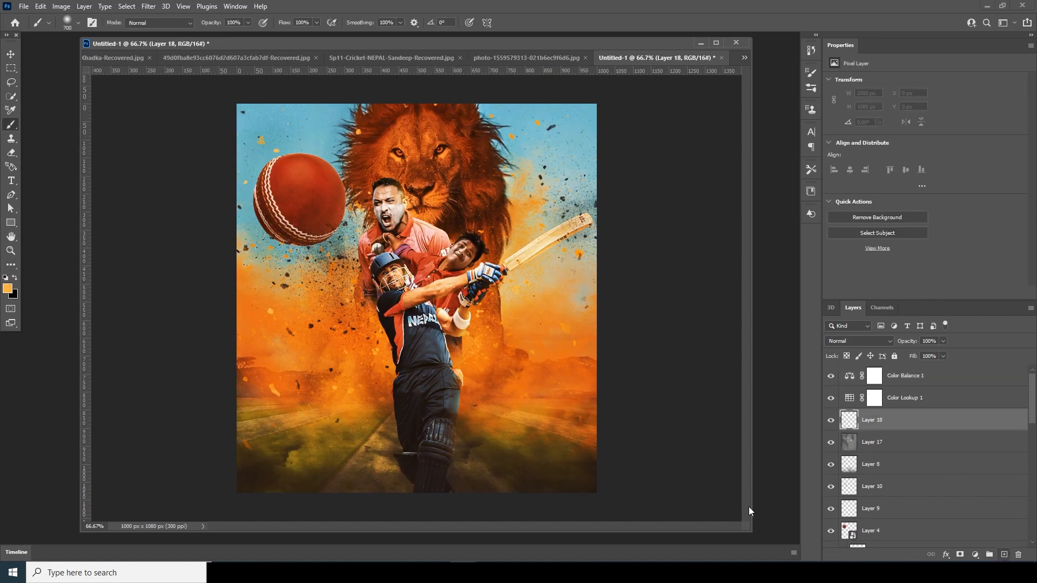
pyautogui.click(9, 290)
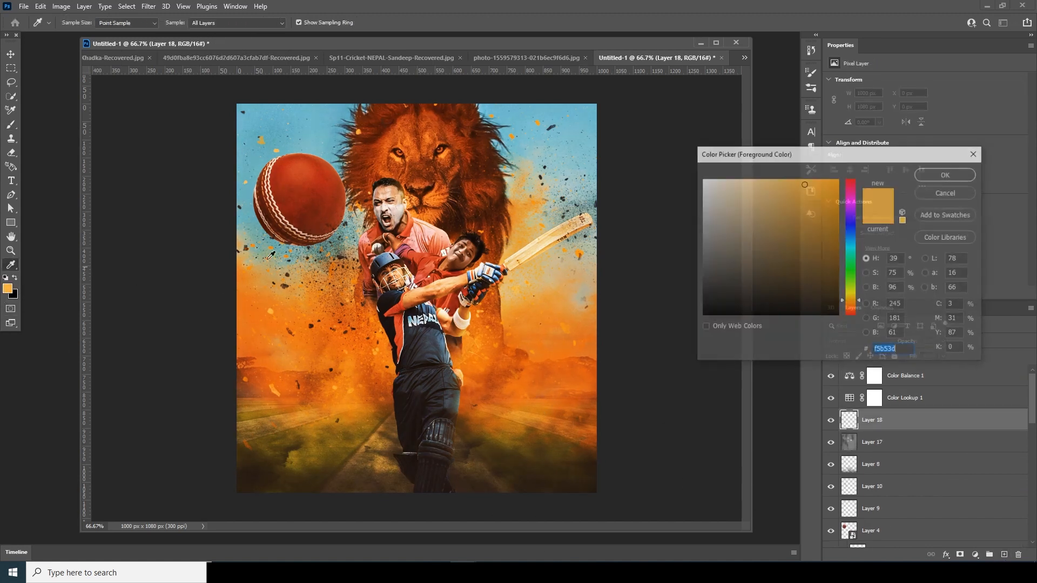
pyautogui.click(785, 182)
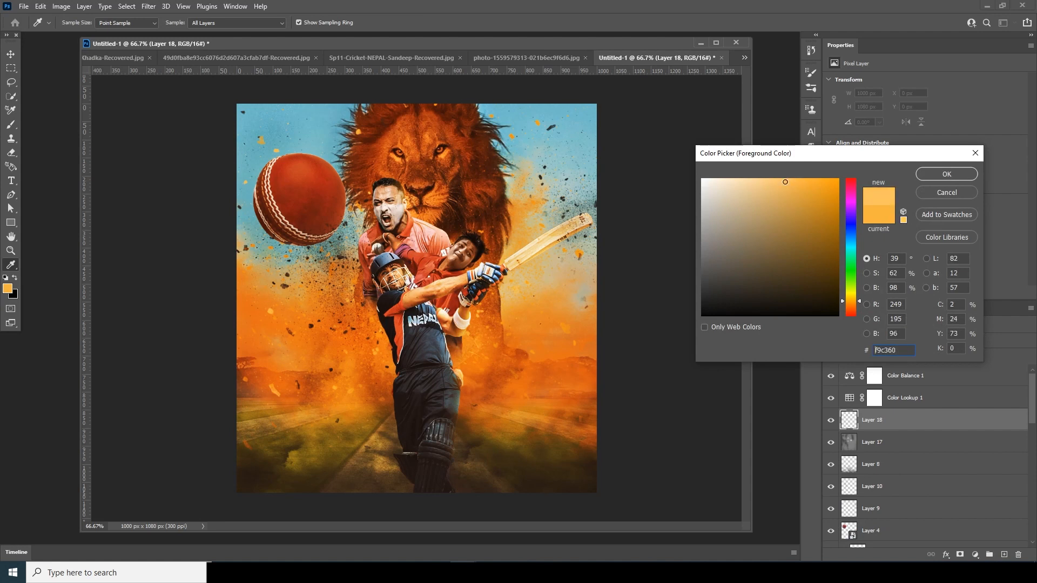
pyautogui.click(935, 174)
# Paint a soft light-orange glow around the bat on Layer 18 with a 700 px brush and blend it as Overlay at 28% opacity.
pyautogui.press('b')
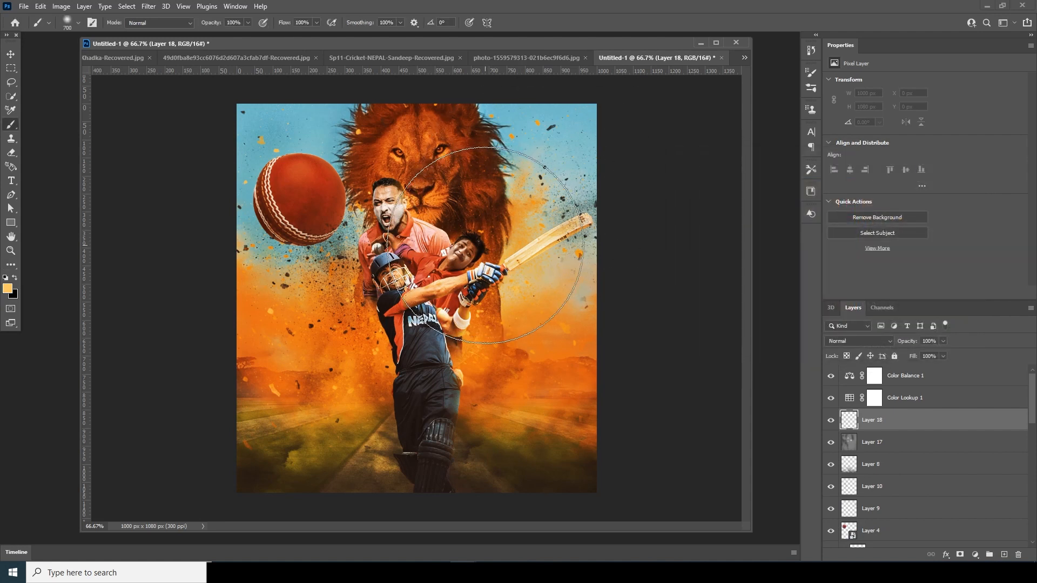
pyautogui.moveTo(485, 245); pyautogui.dragTo(520, 253)
pyautogui.click(855, 341)
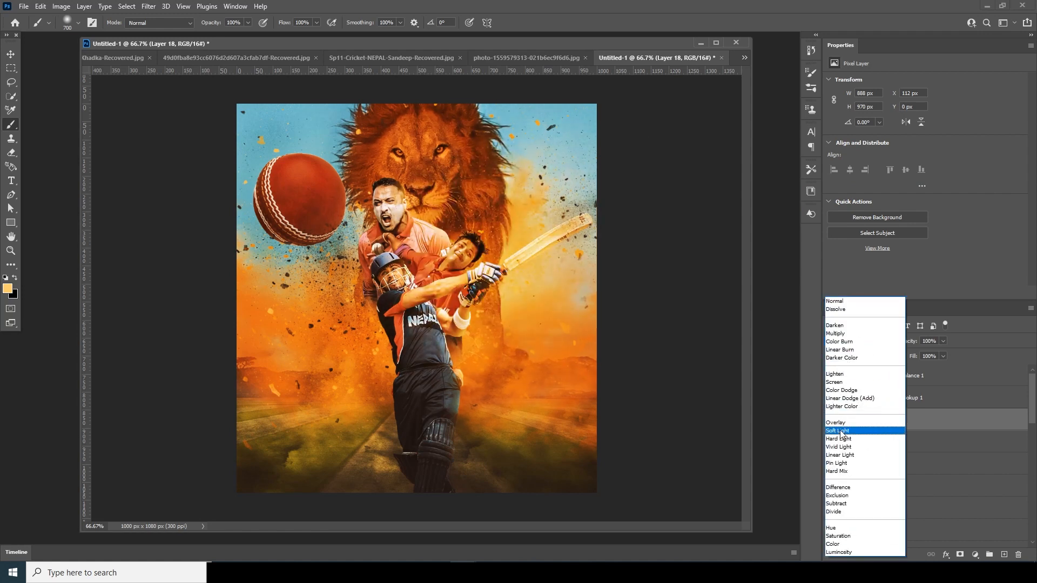
pyautogui.click(836, 423)
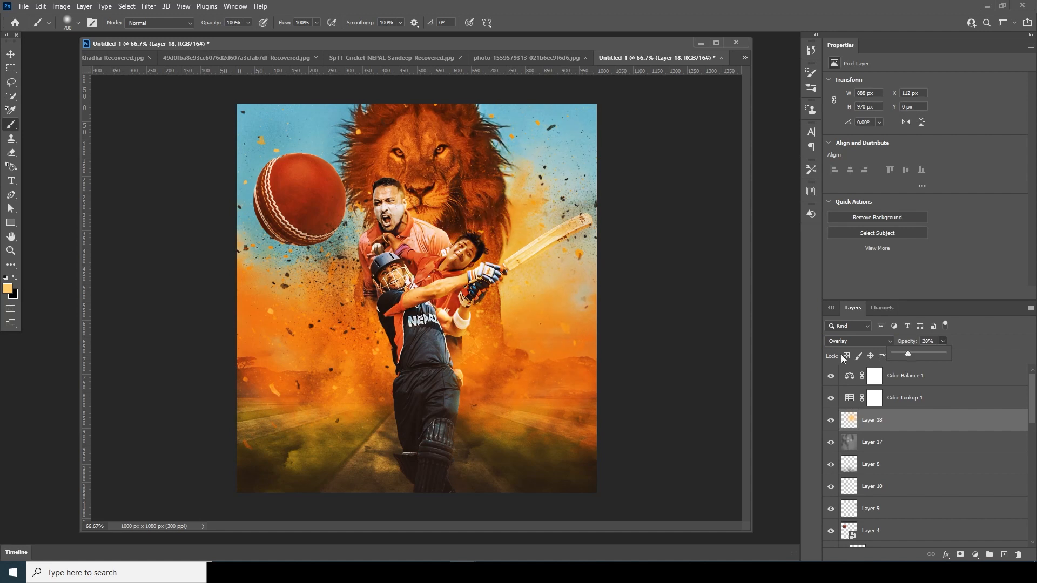
# Resize the brush to 400 px and paint more light-orange glow along the poster's right edge on Layer 18.
pyautogui.press('[')
pyautogui.press('[')
pyautogui.press('[')
pyautogui.press('[')
pyautogui.press('[')
pyautogui.press('[')
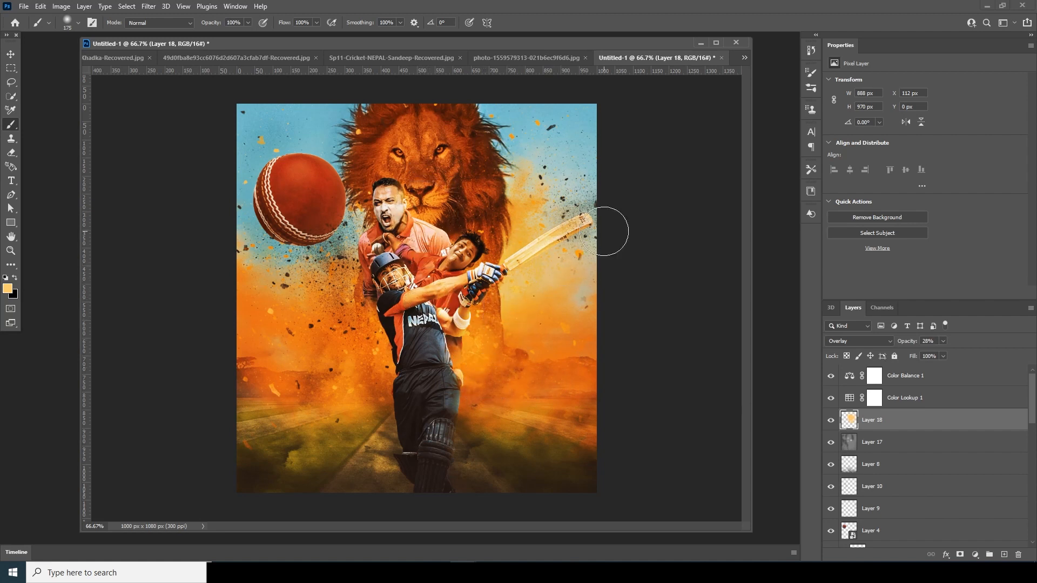
pyautogui.press(']')
pyautogui.press(']')
pyautogui.press(']')
pyautogui.press(']')
pyautogui.press(']')
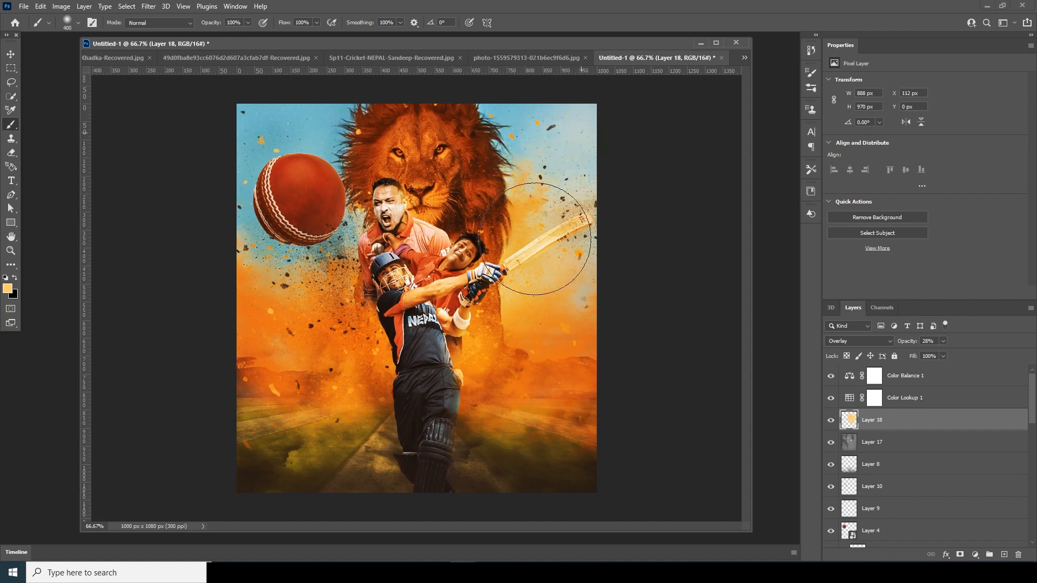
pyautogui.moveTo(635, 204)
pyautogui.mouseDown()
pyautogui.moveTo(527, 127)
pyautogui.moveTo(564, 263)
pyautogui.moveTo(563, 335)
pyautogui.moveTo(659, 281)
pyautogui.mouseUp()
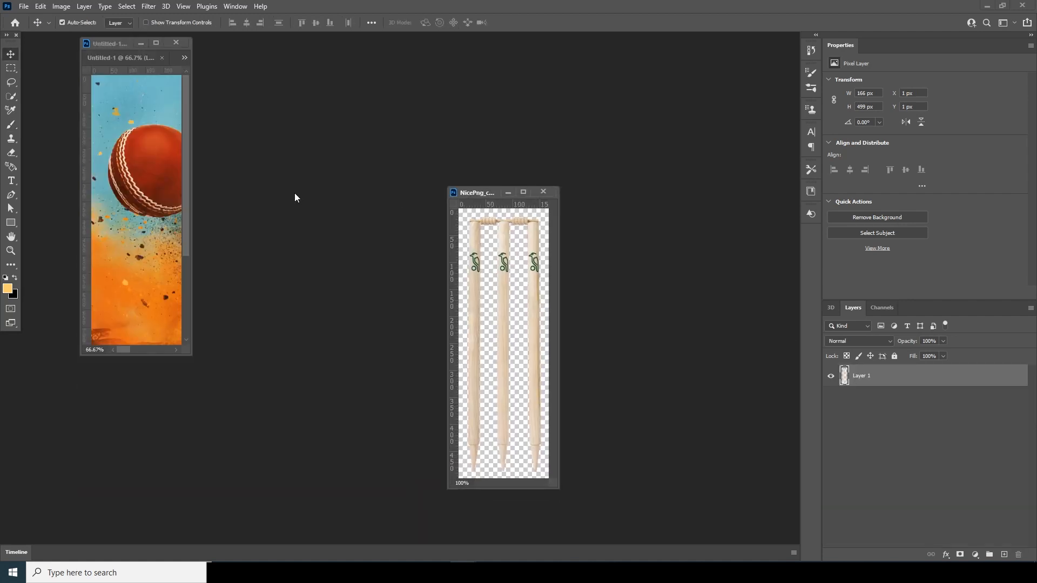
# Copy the cricket stumps from the NicePng document into the poster, then maximize the poster and minimize the stumps document.
pyautogui.moveTo(190, 177); pyautogui.dragTo(509, 178)
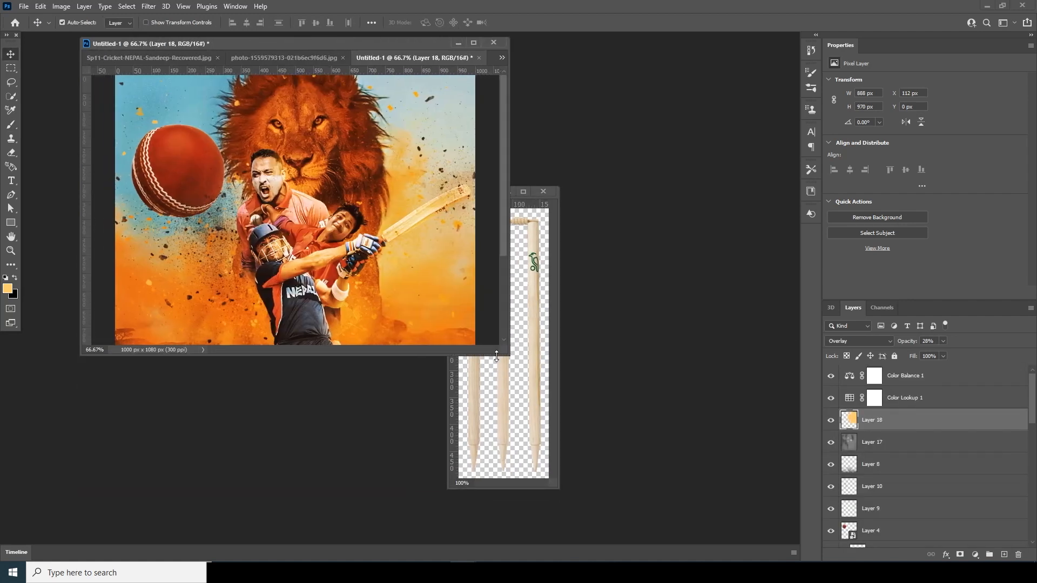
pyautogui.click(507, 399)
pyautogui.moveTo(503, 395); pyautogui.dragTo(407, 315)
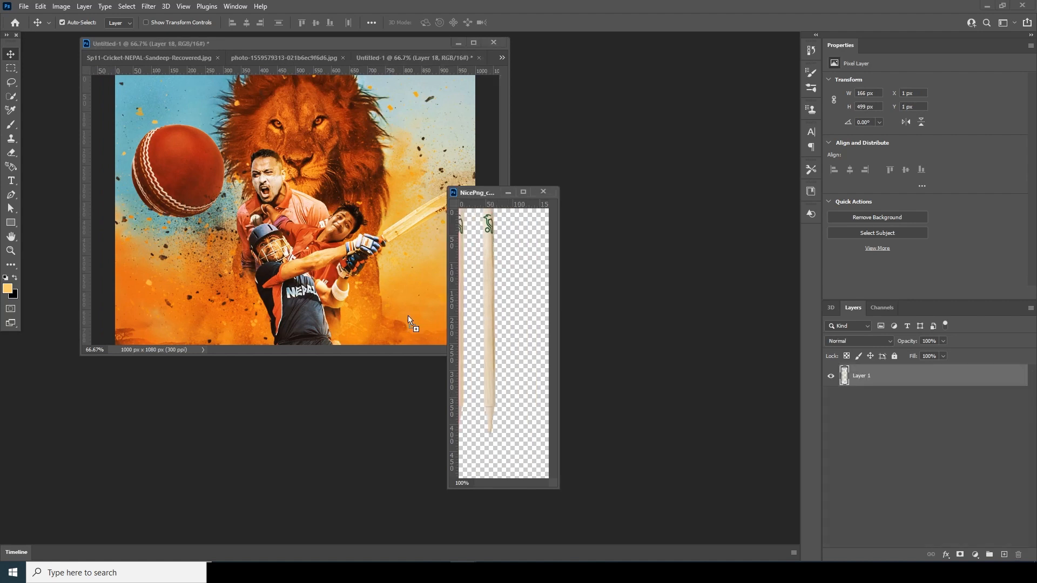
pyautogui.moveTo(369, 242); pyautogui.dragTo(370, 242)
pyautogui.click(503, 221)
pyautogui.click(473, 43)
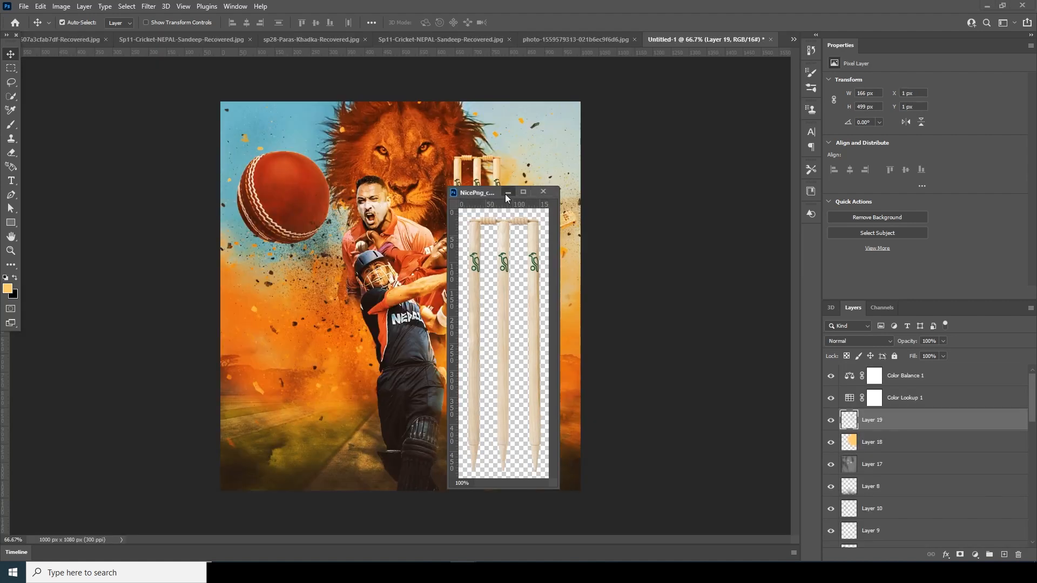
pyautogui.click(507, 193)
# Place the stumps' Layer 19 directly above Layer 5, scale it to about 92% and position it behind the batsman's legs.
pyautogui.moveTo(854, 428); pyautogui.dragTo(829, 484)
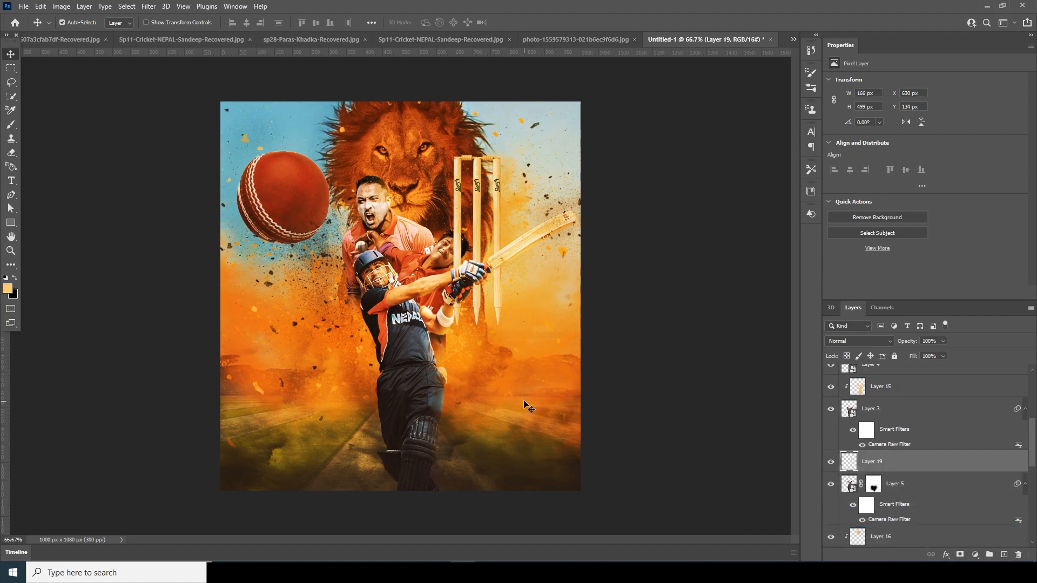
pyautogui.hotkey('ctrl', 't')
pyautogui.moveTo(510, 216); pyautogui.dragTo(405, 353)
pyautogui.moveTo(400, 286); pyautogui.dragTo(393, 314)
pyautogui.moveTo(376, 380); pyautogui.dragTo(371, 397)
pyautogui.moveTo(385, 455); pyautogui.dragTo(412, 470)
pyautogui.moveTo(361, 388); pyautogui.dragTo(364, 409)
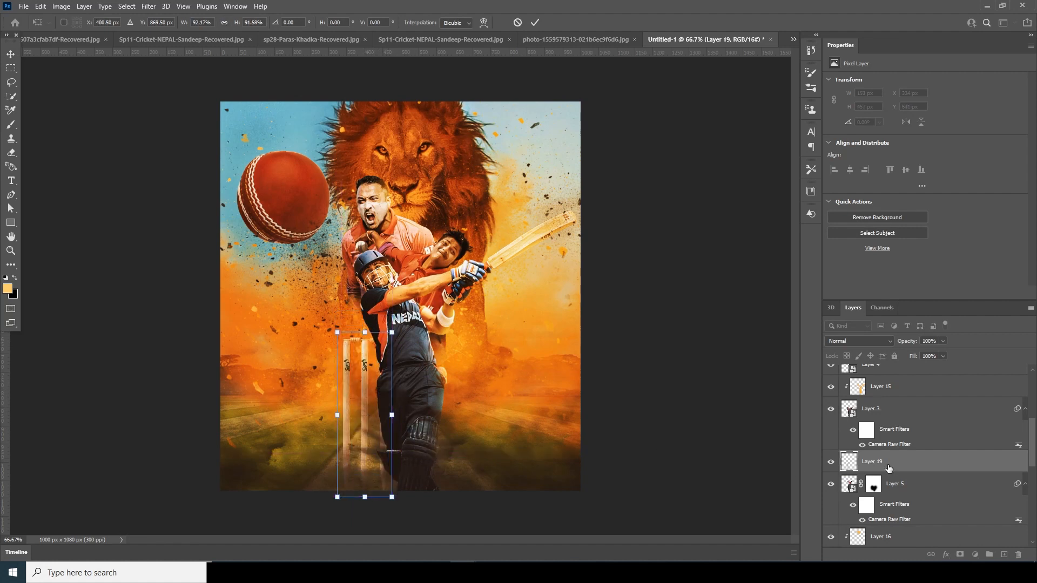
pyautogui.press('Return')
# Add a layer mask to Layer 19 and fade the base of the stumps into the ground with a black 400 px brush.
pyautogui.click(960, 554)
pyautogui.press('d')
pyautogui.press('b')
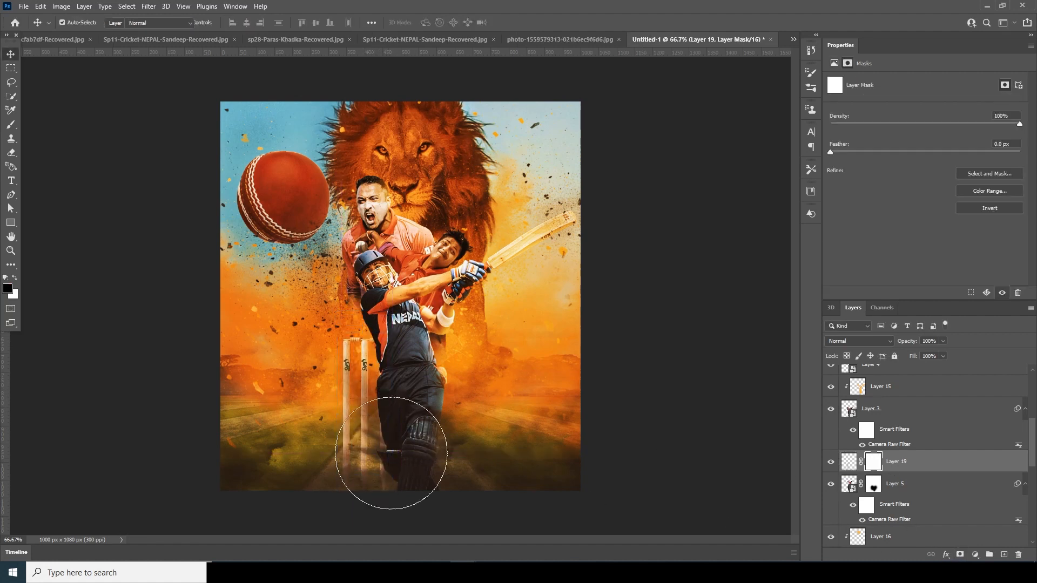
pyautogui.moveTo(370, 472)
pyautogui.mouseDown()
pyautogui.moveTo(331, 455)
pyautogui.moveTo(352, 465)
pyautogui.moveTo(365, 455)
pyautogui.moveTo(426, 456)
pyautogui.moveTo(401, 467)
pyautogui.moveTo(446, 459)
pyautogui.mouseUp()
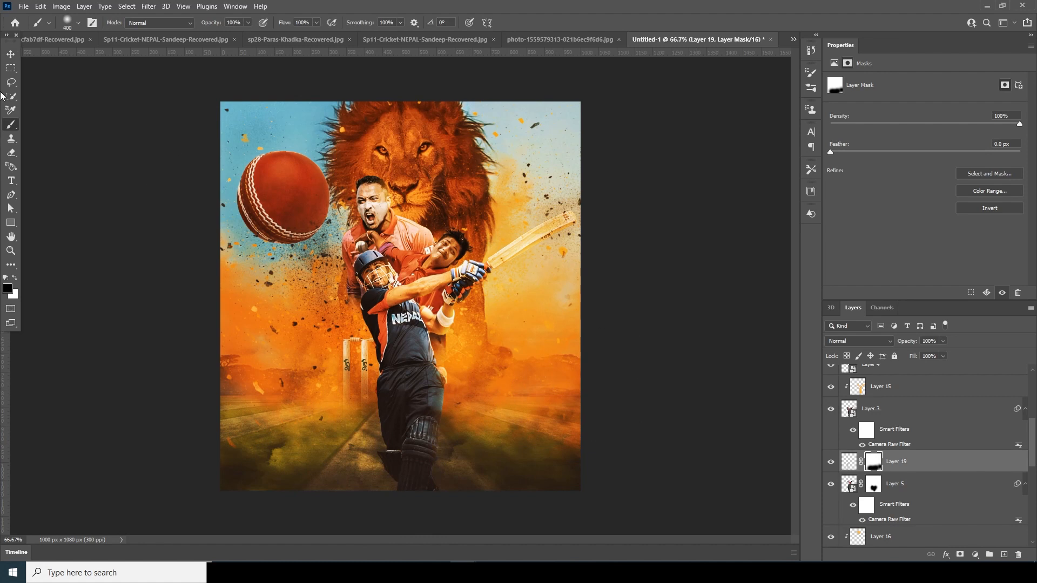
pyautogui.click(10, 55)
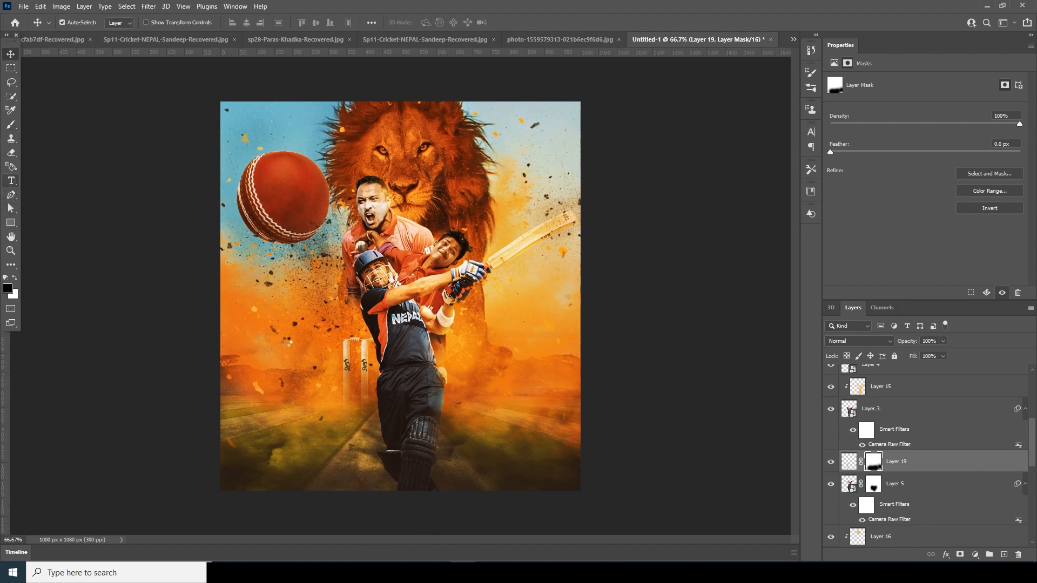
# Add the two-line text GYANENDRA MALLA and set the tracking of its second line to 760.
pyautogui.click(11, 180)
pyautogui.write('GYANENDRA')
pyautogui.press('Return')
pyautogui.write('MALLA')
pyautogui.hotkey('ctrl', 'a')
pyautogui.click(927, 198)
pyautogui.click(913, 259)
pyautogui.click(926, 169)
pyautogui.click(845, 197)
pyautogui.moveTo(909, 200); pyautogui.dragTo(888, 204)
pyautogui.write('750')
pyautogui.press('Return')
# Resize the GYANENDRA MALLA text and move it to the right of the batsman's waist.
pyautogui.hotkey('ctrl', 't')
pyautogui.moveTo(350, 364); pyautogui.dragTo(367, 371)
pyautogui.moveTo(341, 359); pyautogui.dragTo(452, 361)
pyautogui.press('Return')
# Set the name text's font to Anton and give the MALLA line a 4 pt size and 4 pt leading.
pyautogui.doubleClick(849, 462)
pyautogui.click(927, 156)
pyautogui.click(923, 252)
pyautogui.moveTo(860, 186); pyautogui.dragTo(824, 192)
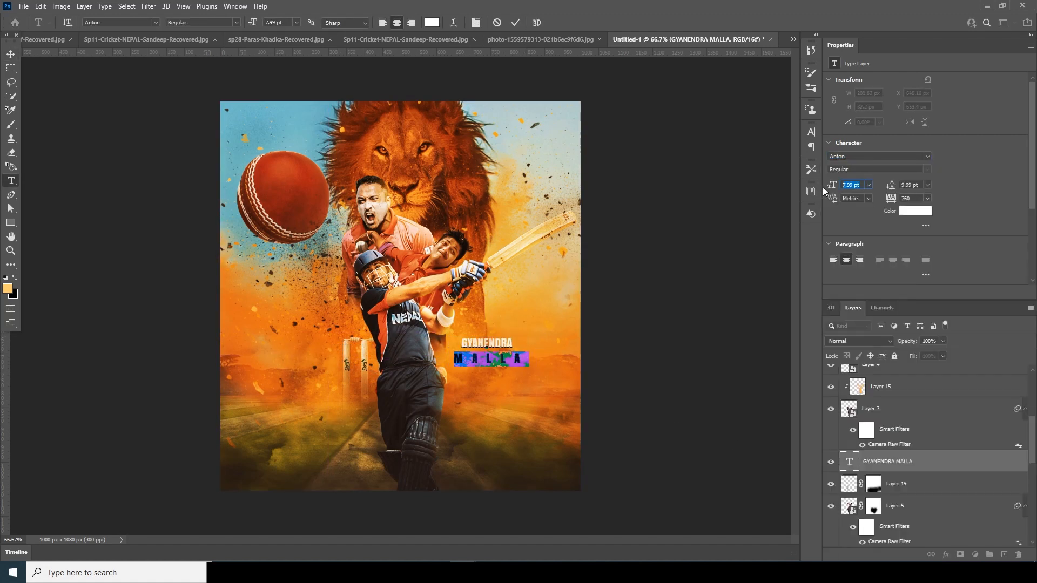
pyautogui.write('4')
pyautogui.press('Return')
pyautogui.click(927, 185)
pyautogui.click(919, 209)
pyautogui.moveTo(912, 185); pyautogui.dragTo(884, 188)
pyautogui.write('4')
pyautogui.press('Return')
pyautogui.click(906, 197)
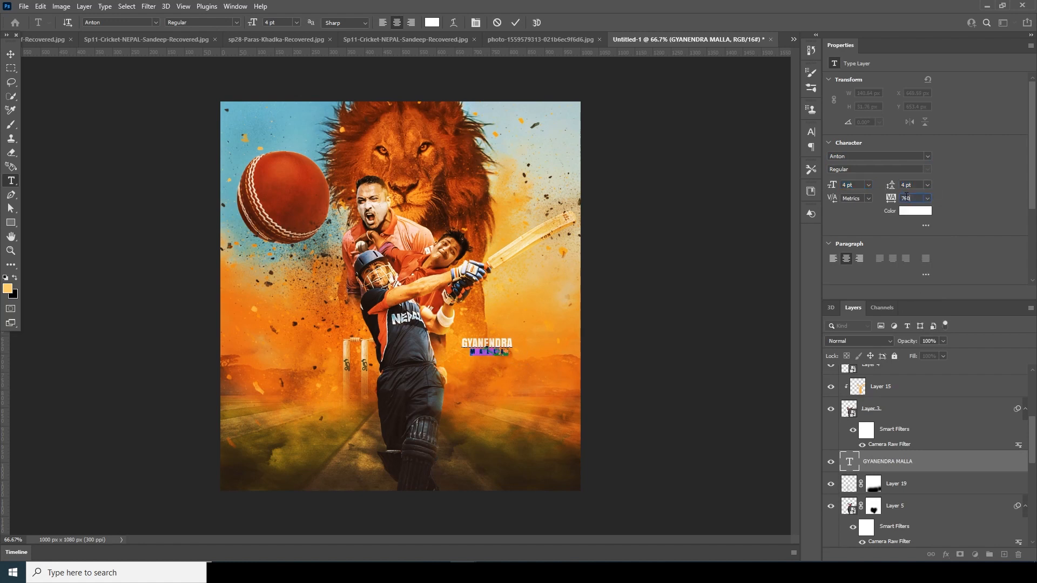
pyautogui.press('Return')
# Skew and rotate the GYANENDRA MALLA text so that it slants upwards beside the batsman.
pyautogui.hotkey('ctrl', 't')
pyautogui.rightClick(497, 349)
pyautogui.click(519, 388)
pyautogui.moveTo(487, 337); pyautogui.dragTo(493, 336)
pyautogui.press('Return')
pyautogui.hotkey('ctrl', 't')
pyautogui.moveTo(525, 389); pyautogui.dragTo(357, 346)
pyautogui.press('Return')
# Duplicate the slanted GYANENDRA MALLA text and place the copy to the left of the players.
pyautogui.hotkey('ctrl', 'j')
pyautogui.hotkey('ctrl', 'z')
pyautogui.scroll(2, 867, 472)
pyautogui.rightClick(490, 348)
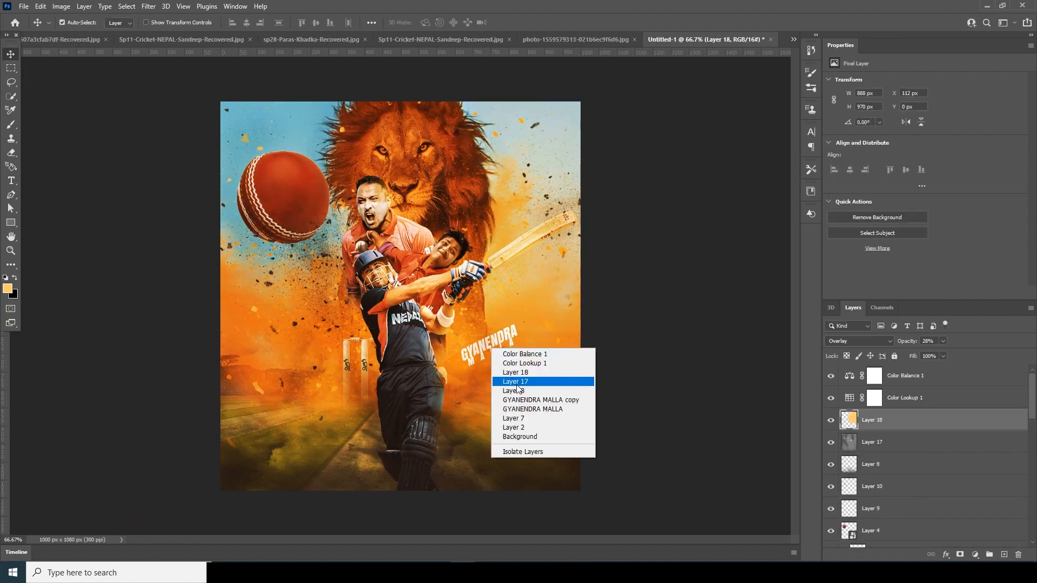
pyautogui.click(524, 400)
pyautogui.hotkey('ctrl', 'j')
pyautogui.hotkey('ctrl', 't')
pyautogui.moveTo(494, 345); pyautogui.dragTo(248, 326)
pyautogui.press('Return')
# Change the left copy's text to PARAS KHADKA and set the tracking of its KHADKA line to 620.
pyautogui.doubleClick(850, 536)
pyautogui.write('PARAS ')
pyautogui.write('KHADKA')
pyautogui.hotkey('ctrl', 'z')
pyautogui.moveTo(331, 296); pyautogui.dragTo(276, 325)
pyautogui.write('KHADKA')
pyautogui.moveTo(890, 198); pyautogui.dragTo(747, 230)
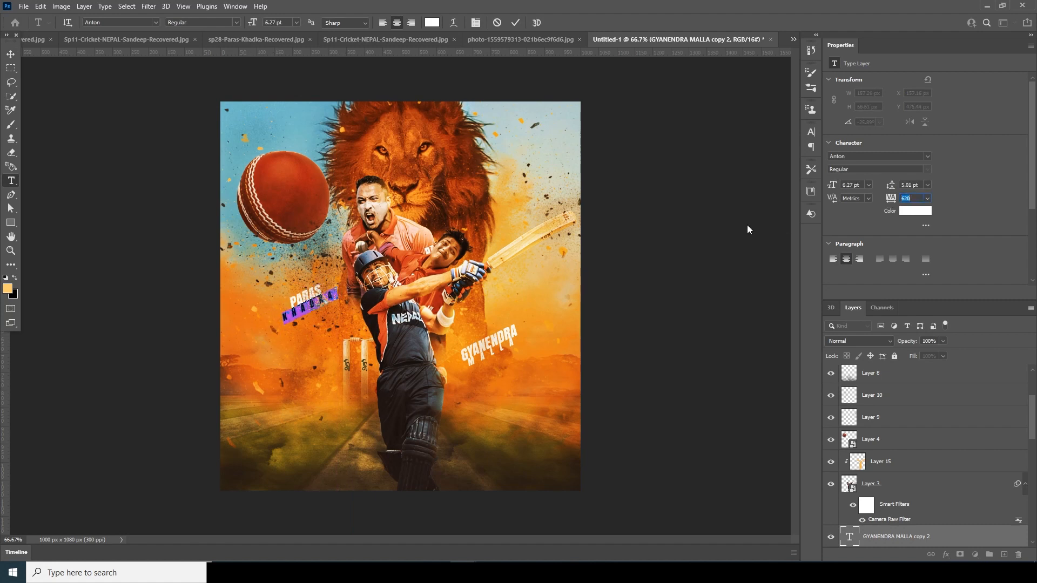
pyautogui.click(11, 54)
# Duplicate the PARAS KHADKA text, place it above the bat and reword it as SANDIP LAMICHHANE with adjusted second-line tracking.
pyautogui.hotkey('ctrl', 'j')
pyautogui.hotkey('ctrl', 't')
pyautogui.moveTo(308, 301); pyautogui.dragTo(476, 250)
pyautogui.press('Return')
pyautogui.write('tSANDIPlamichhane')
pyautogui.moveTo(534, 223); pyautogui.dragTo(459, 260)
pyautogui.moveTo(891, 198); pyautogui.dragTo(873, 203)
# Move the nepali title layer to the top of the stack and set it in Varsity Team Bold at 37.79 pt.
pyautogui.moveTo(853, 535); pyautogui.dragTo(851, 381)
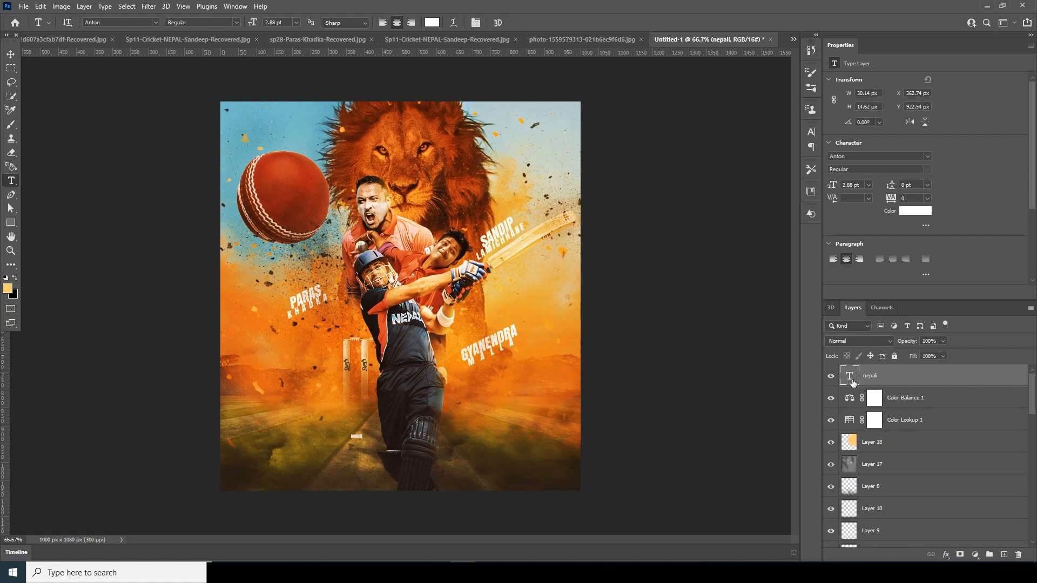
pyautogui.press('v')
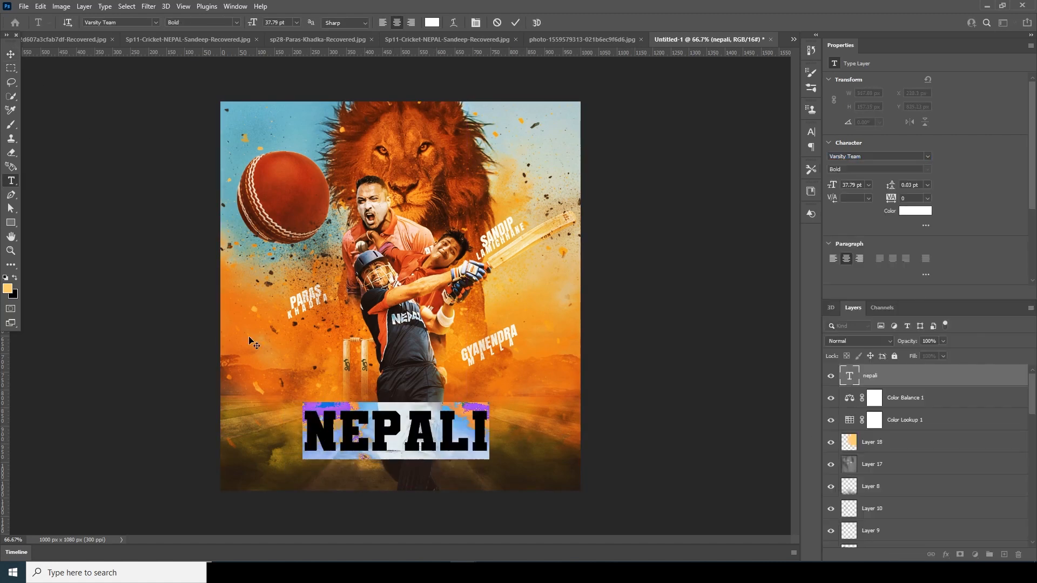
pyautogui.click(11, 54)
# Shorten the title to NEPAL and set its tracking to 400 and its size to 26 pt.
pyautogui.doubleClick(848, 380)
pyautogui.click(490, 440)
pyautogui.press('BackSpace')
pyautogui.click(9, 58)
pyautogui.doubleClick(849, 378)
pyautogui.moveTo(891, 198); pyautogui.dragTo(932, 202)
pyautogui.moveTo(835, 187); pyautogui.dragTo(828, 190)
pyautogui.click(11, 55)
# Duplicate the NEPAL title and change the copy's text to "aayo gorkhali".
pyautogui.hotkey('ctrl', 'j')
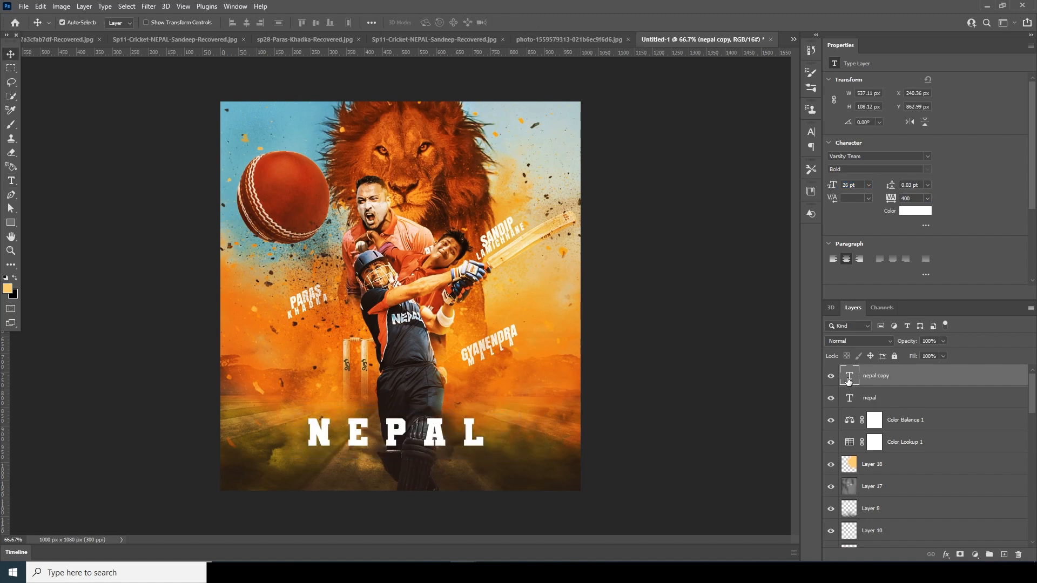
pyautogui.doubleClick(848, 380)
pyautogui.write('aayo gorkhali')
# Set the aayo gorkhali tagline in Bebas Kai at 10 pt with a tracking of 660.
pyautogui.hotkey('ctrl', 'a')
pyautogui.moveTo(832, 187); pyautogui.dragTo(829, 190)
pyautogui.moveTo(891, 198)
pyautogui.mouseDown()
pyautogui.moveTo(871, 199)
pyautogui.moveTo(898, 198)
pyautogui.mouseUp()
pyautogui.click(927, 156)
pyautogui.click(885, 231)
pyautogui.click(928, 156)
pyautogui.click(885, 271)
# Move the aayo gorkhali tagline down so it sits directly beneath the NEPAL title.
pyautogui.click(11, 55)
pyautogui.hotkey('shift', 'Down')
pyautogui.hotkey('shift', 'Down')
pyautogui.hotkey('shift', 'Down')
pyautogui.hotkey('shift', 'Down')
# Enlarge the NEPAL title until it roughly spans the width of the tagline, and deselect it.
pyautogui.click(852, 400)
pyautogui.hotkey('ctrl', 't')
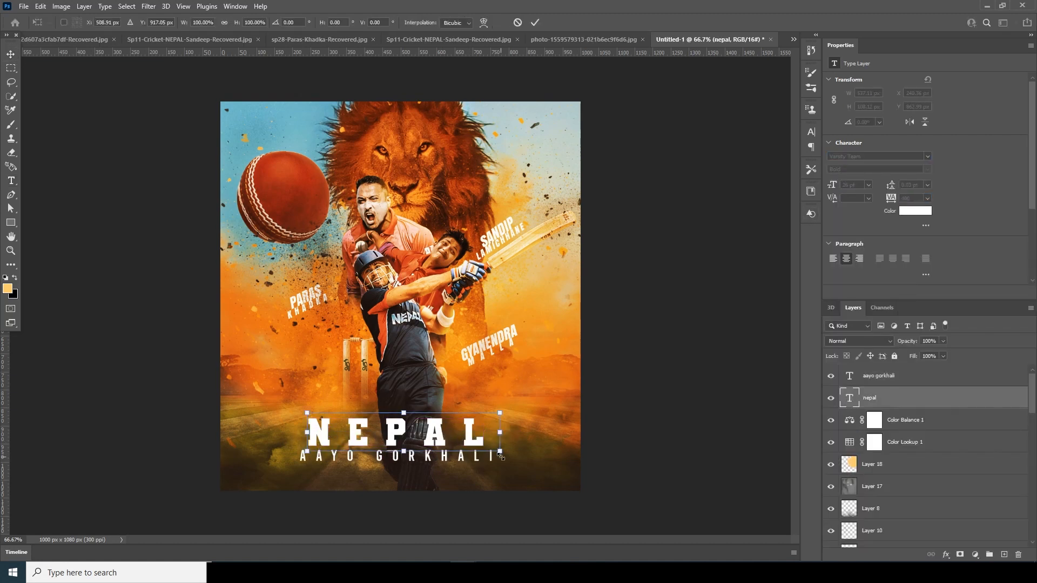
pyautogui.moveTo(501, 456); pyautogui.dragTo(510, 457)
pyautogui.click(585, 460)
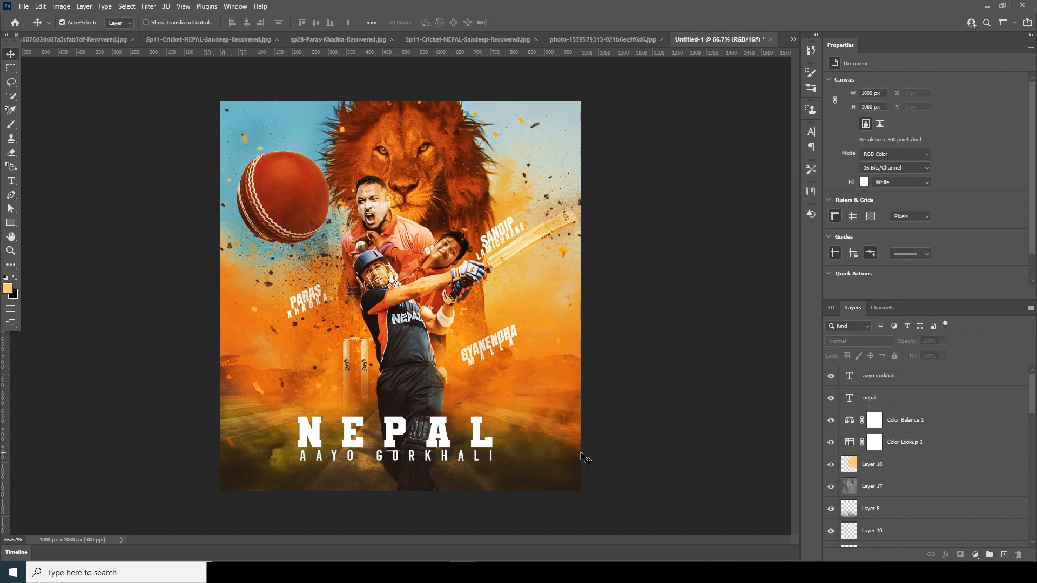
# Stamp all visible layers into a new layer above the aayo gorkhali text and open the Camera Raw Filter on it.
pyautogui.click(877, 384)
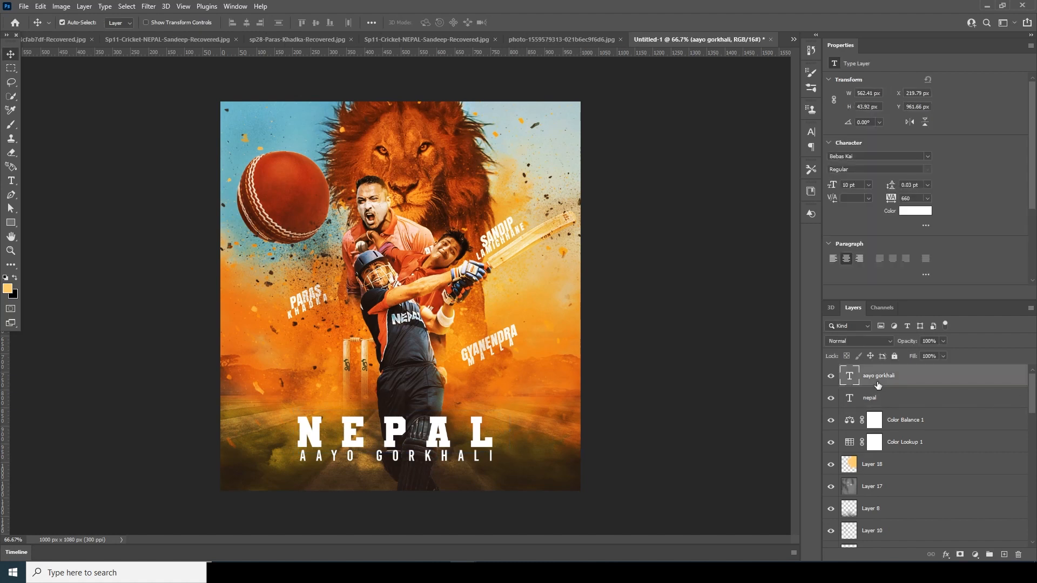
pyautogui.hotkey('ctrl', 'shift', 'alt', 'e')
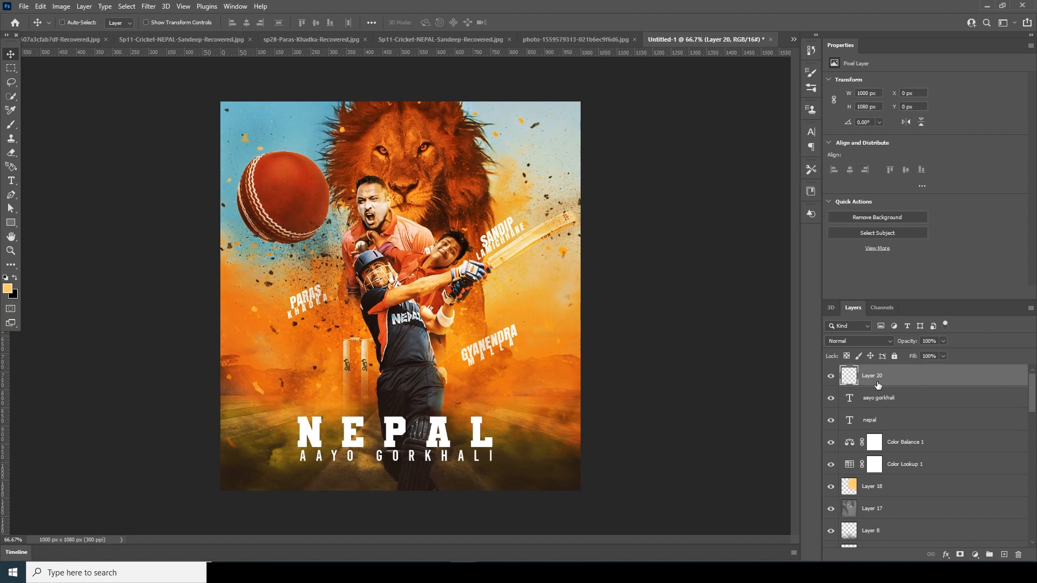
pyautogui.click(151, 11)
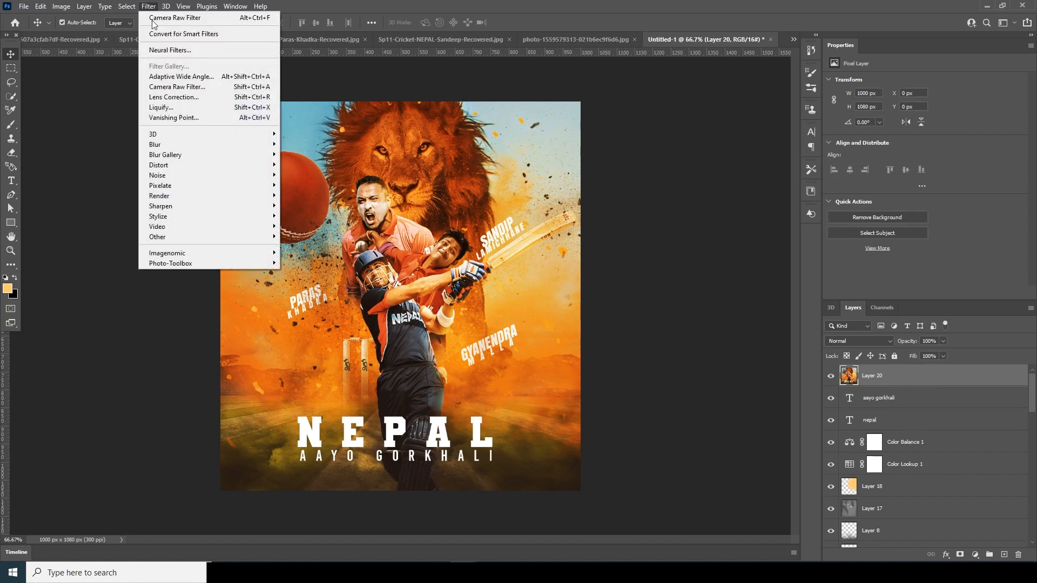
pyautogui.click(184, 99)
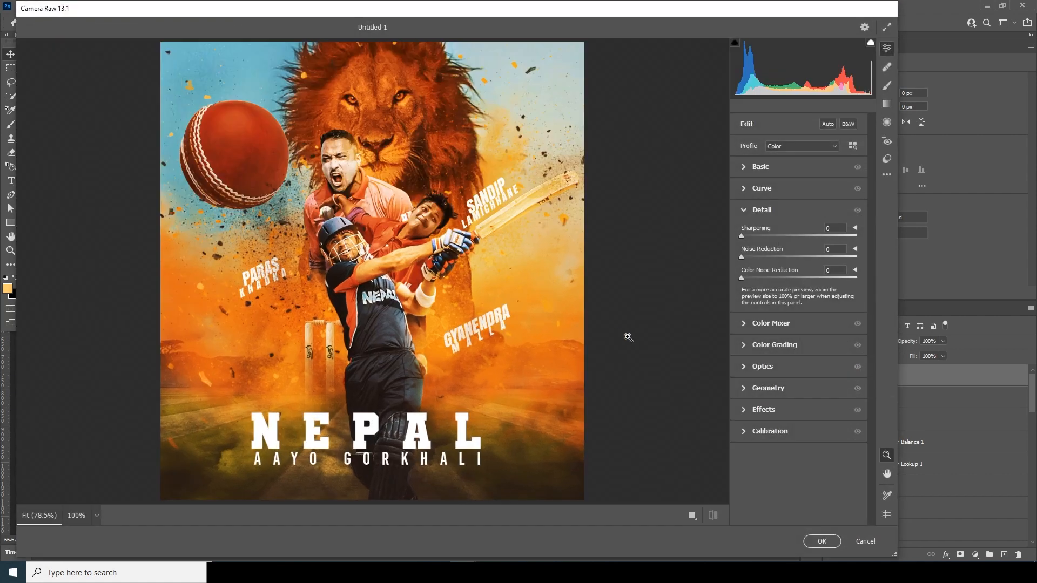
# Lower the highlights to -36, raise clarity to +17 and increase the texture in the Camera Raw basic adjustments.
pyautogui.click(744, 167)
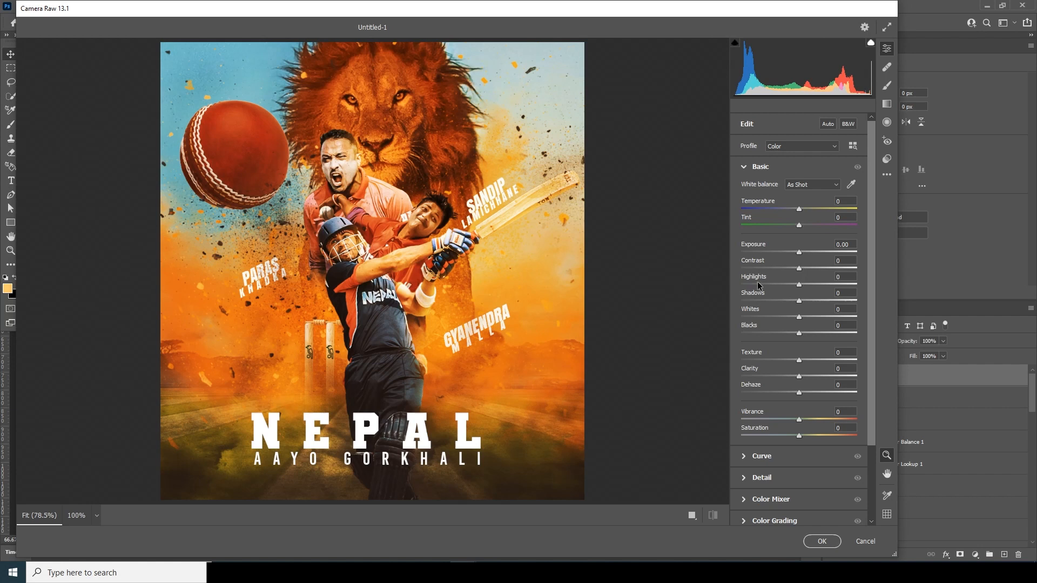
pyautogui.moveTo(786, 287); pyautogui.dragTo(778, 287)
pyautogui.click(809, 376)
pyautogui.click(807, 360)
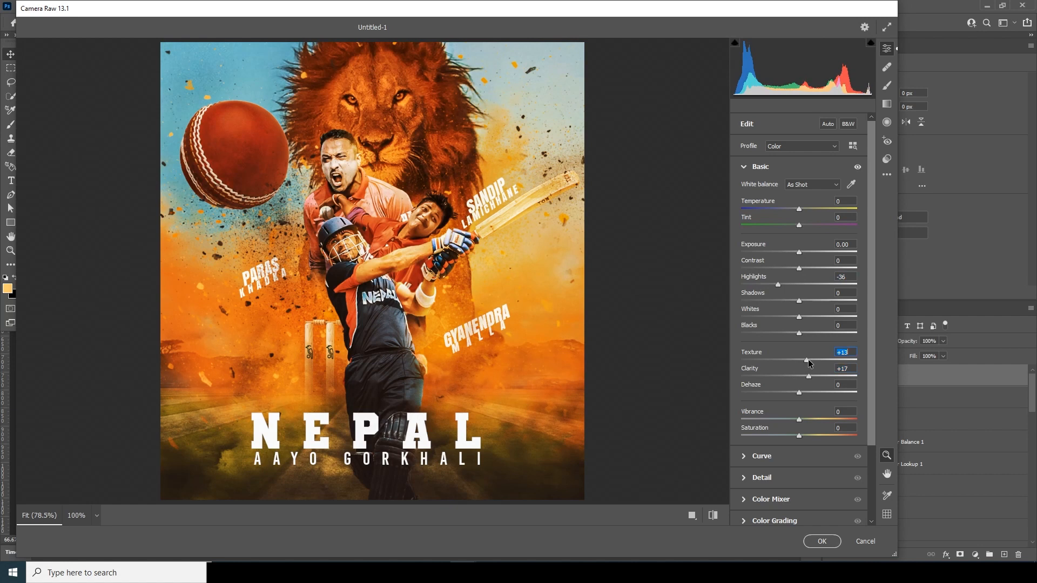
pyautogui.moveTo(809, 360); pyautogui.dragTo(812, 361)
# Raise the color noise reduction, set vignetting to -25 and apply the Camera Raw filter.
pyautogui.click(747, 480)
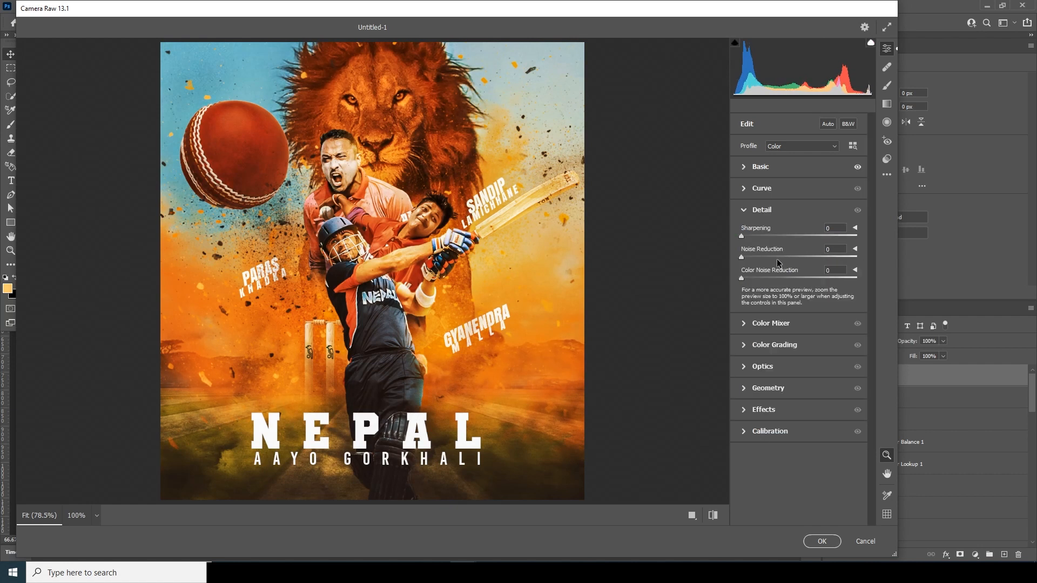
pyautogui.moveTo(764, 277); pyautogui.dragTo(778, 277)
pyautogui.click(745, 412)
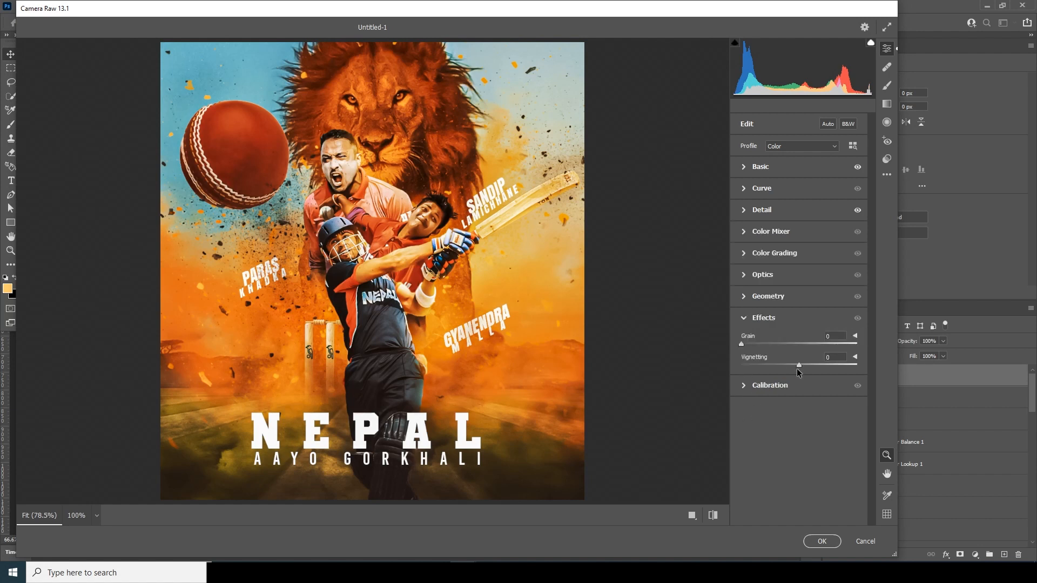
pyautogui.moveTo(798, 367); pyautogui.dragTo(785, 369)
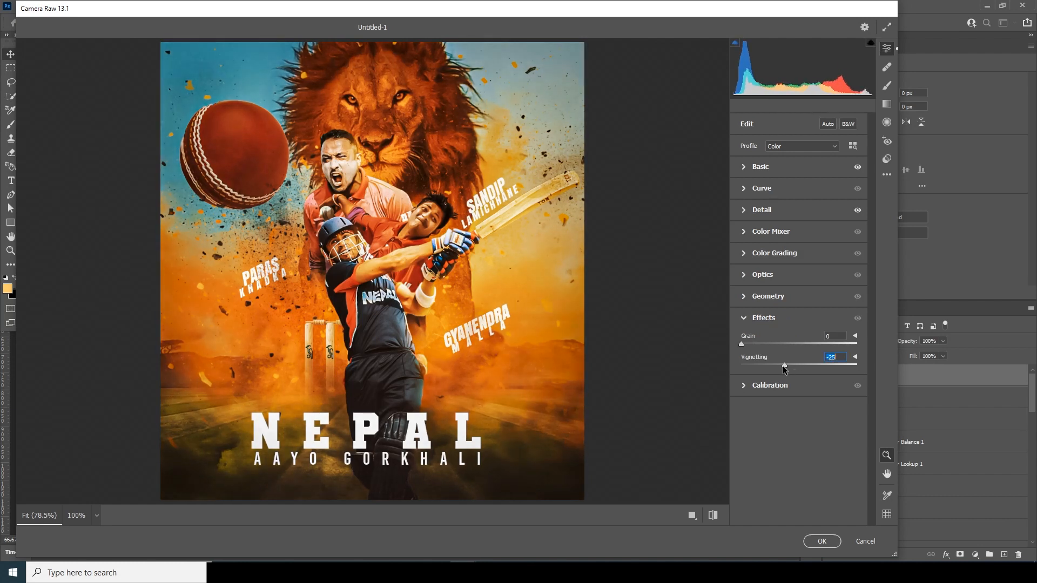
pyautogui.click(808, 542)
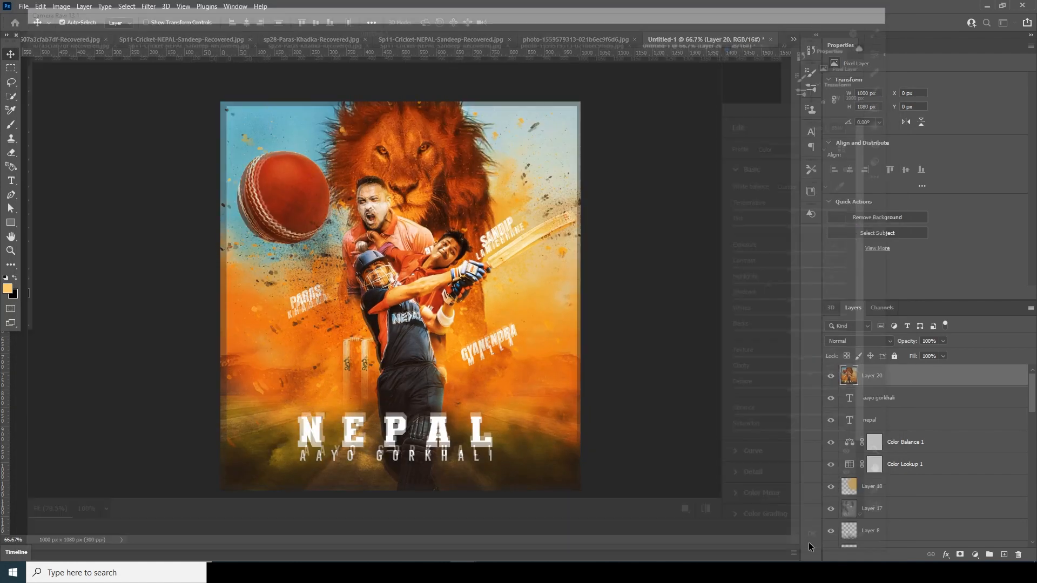